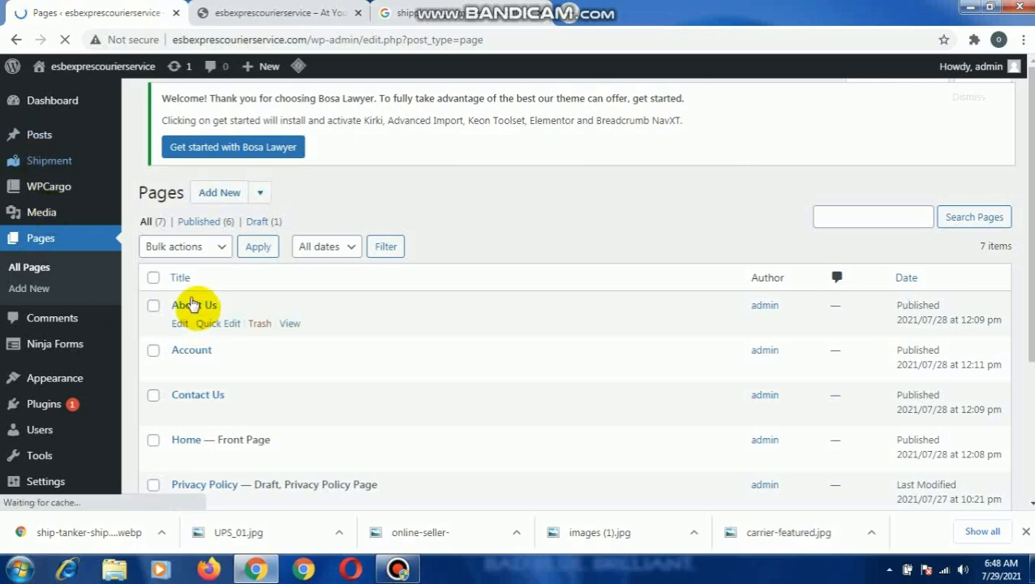
- Open the Home page for editing and switch it to Page Builder, copying the editor's existing content
{"action": "scroll", "coordinate": [201, 351], "scroll_direction": "down", "scroll_amount": 3}
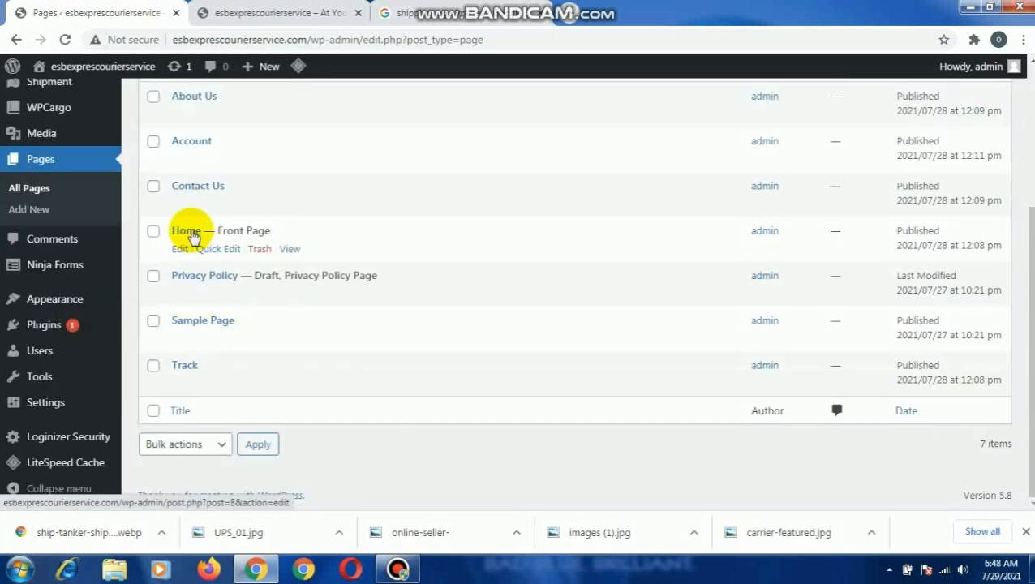
{"action": "left_click", "coordinate": [191, 234]}
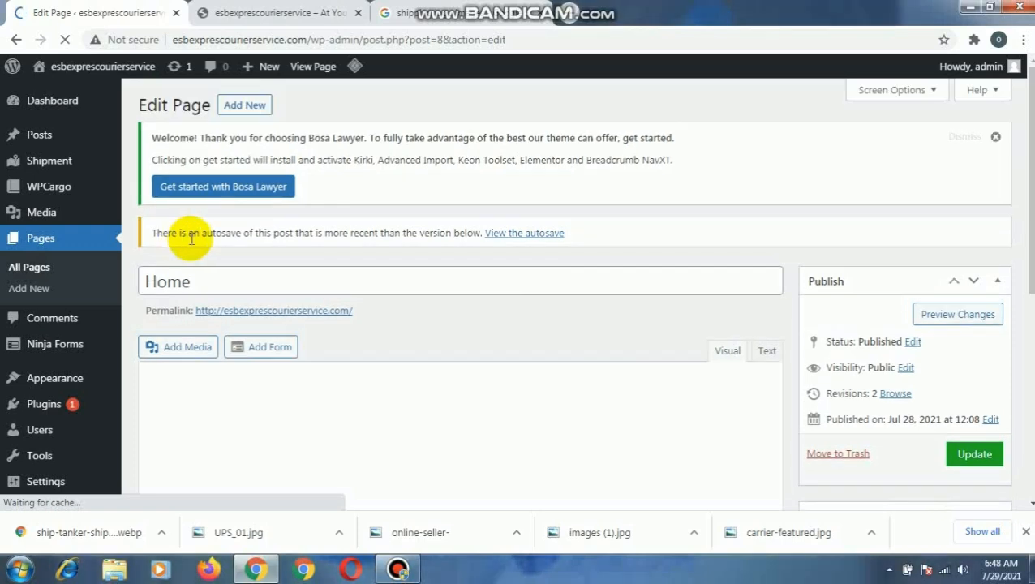
{"action": "scroll", "coordinate": [469, 332], "scroll_direction": "down", "scroll_amount": 1}
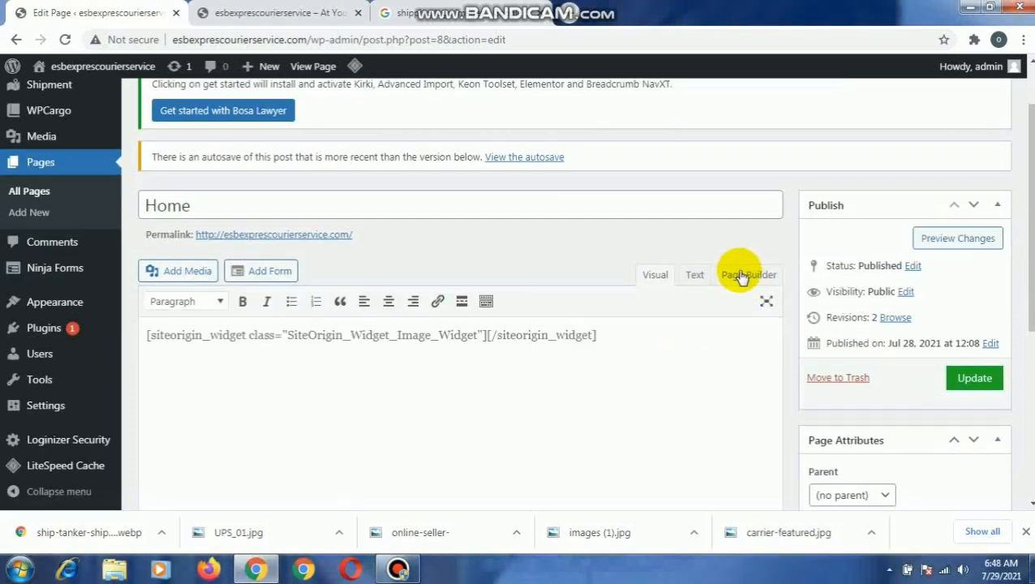
{"action": "left_click", "coordinate": [740, 276]}
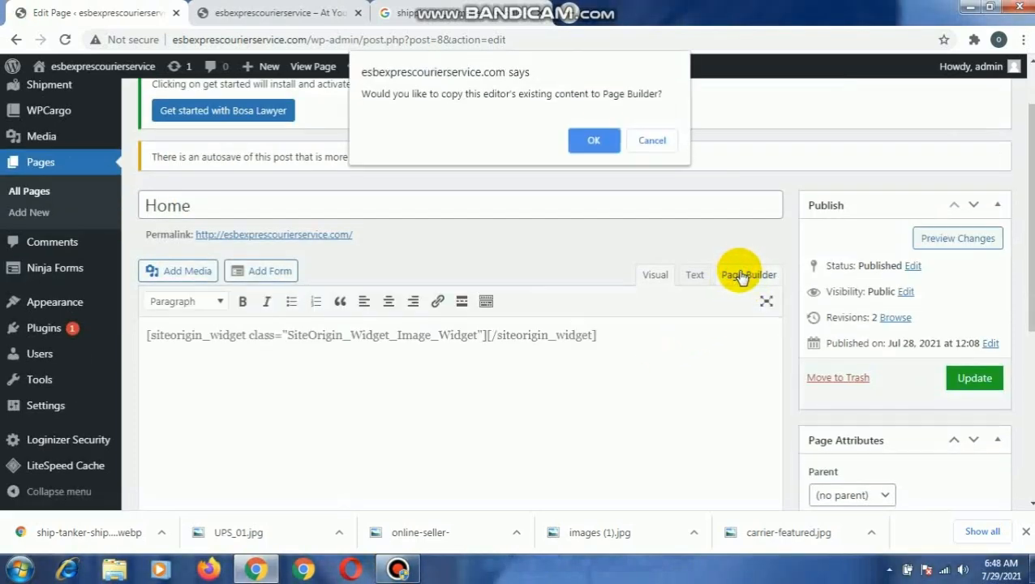
{"action": "left_click", "coordinate": [584, 146]}
{"action": "scroll", "coordinate": [580, 203], "scroll_direction": "up", "scroll_amount": 1}
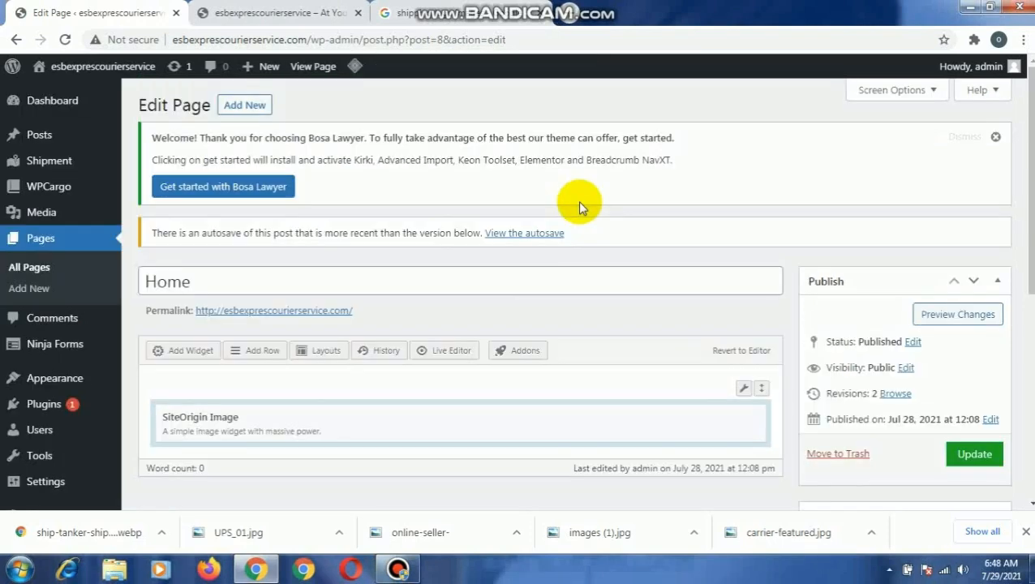
- Delete the existing SiteOrigin Image row and insert a new row with 1 column
{"action": "mouse_move", "coordinate": [743, 387]}
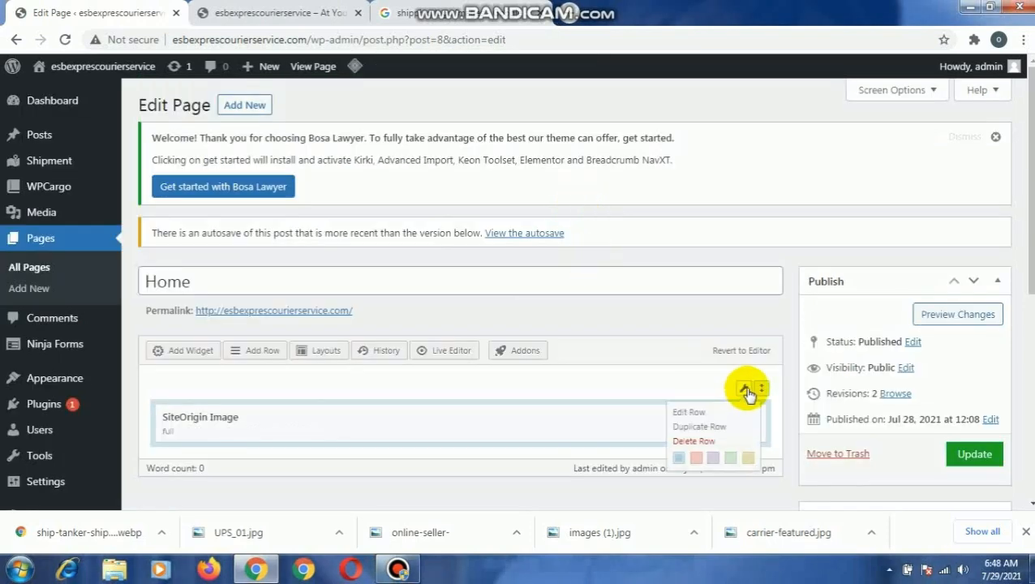
{"action": "left_click", "coordinate": [728, 446]}
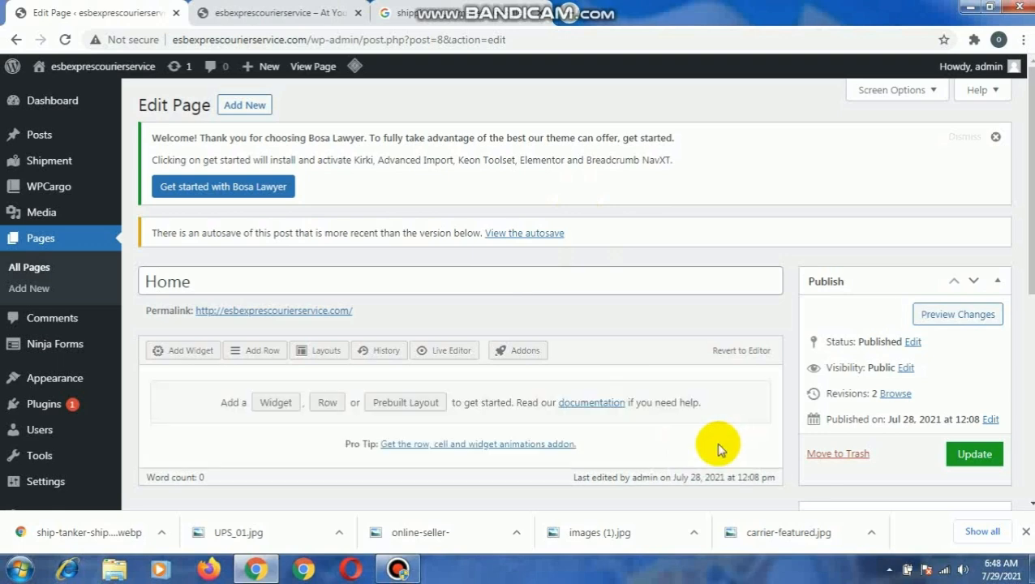
{"action": "left_click", "coordinate": [248, 354]}
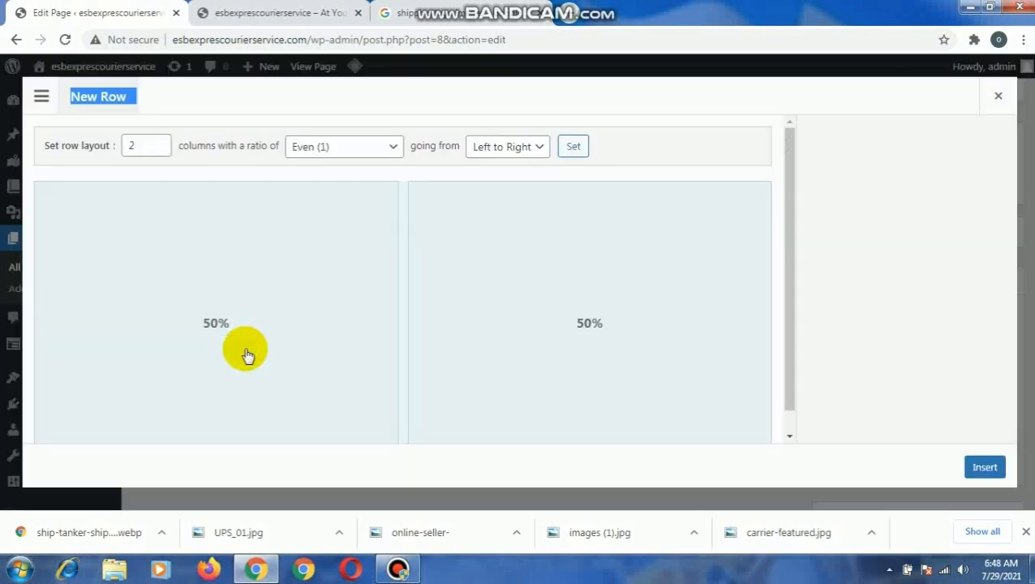
{"action": "left_click", "coordinate": [159, 152]}
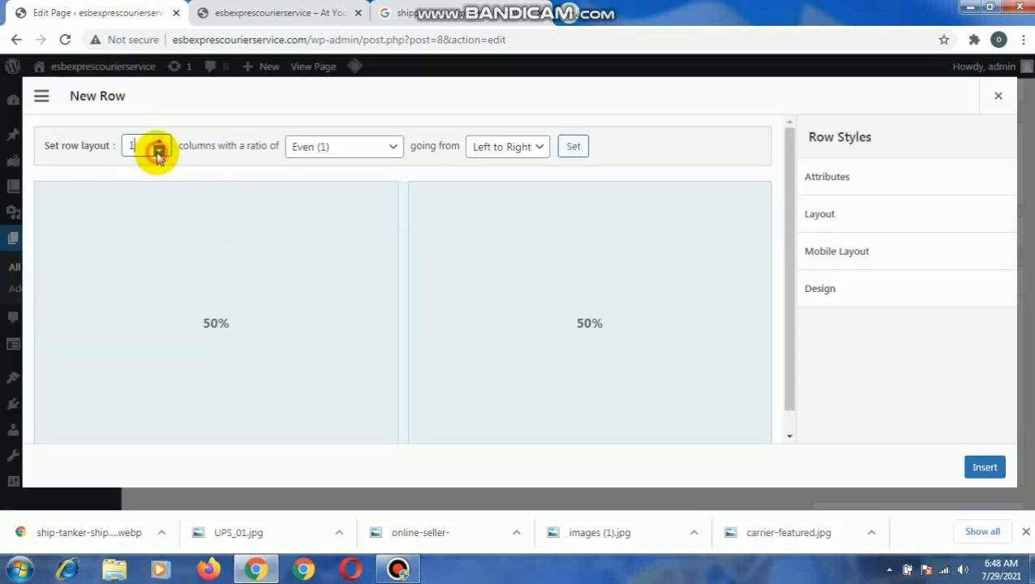
{"action": "left_click", "coordinate": [983, 469]}
{"action": "left_click", "coordinate": [413, 410]}
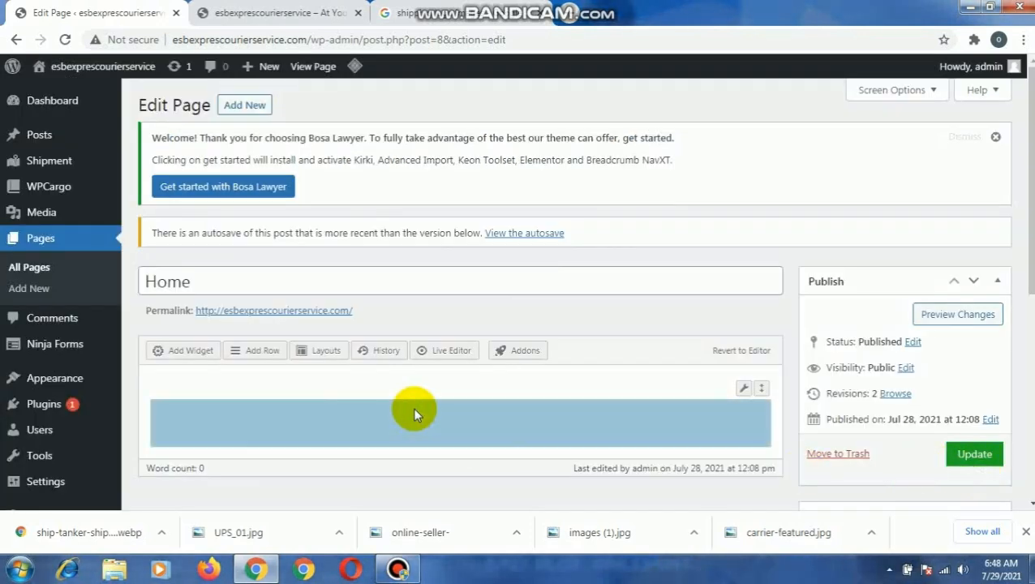
- Add a SiteOrigin Image widget to the new row and open the media chooser for its image file
{"action": "left_click", "coordinate": [183, 354]}
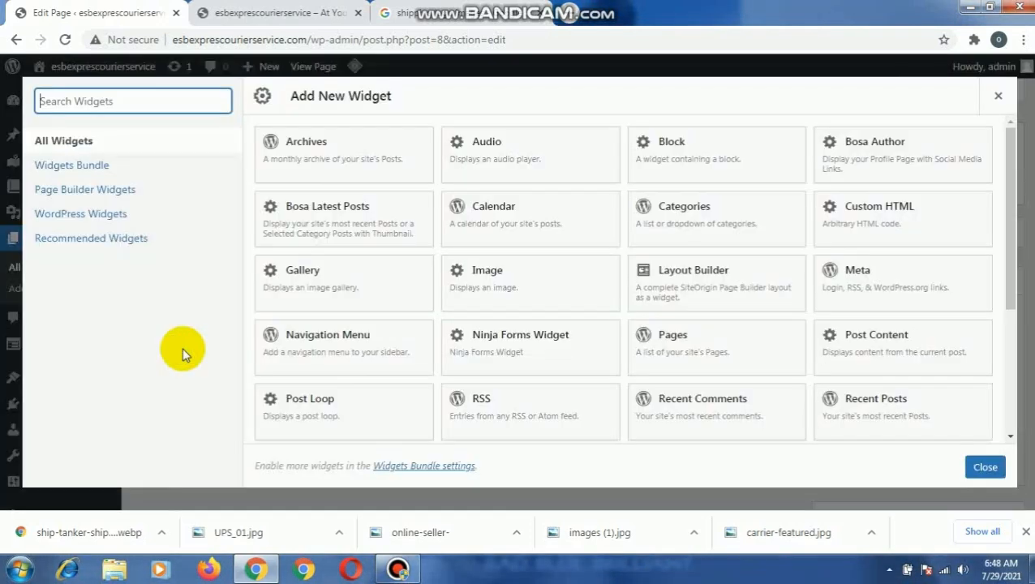
{"action": "scroll", "coordinate": [578, 383], "scroll_direction": "down", "scroll_amount": 1}
{"action": "scroll", "coordinate": [579, 380], "scroll_direction": "down", "scroll_amount": 2}
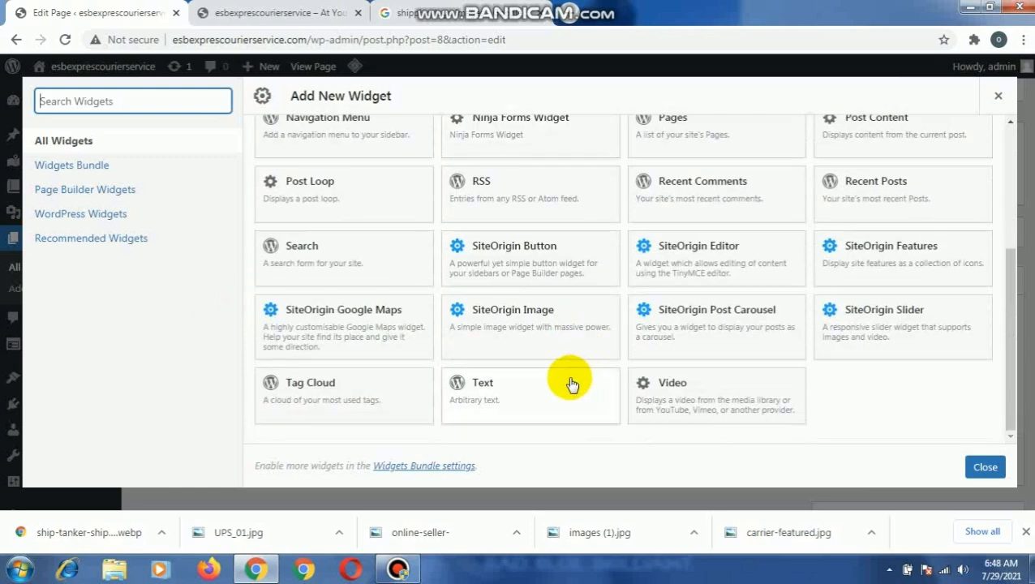
{"action": "left_click", "coordinate": [520, 315]}
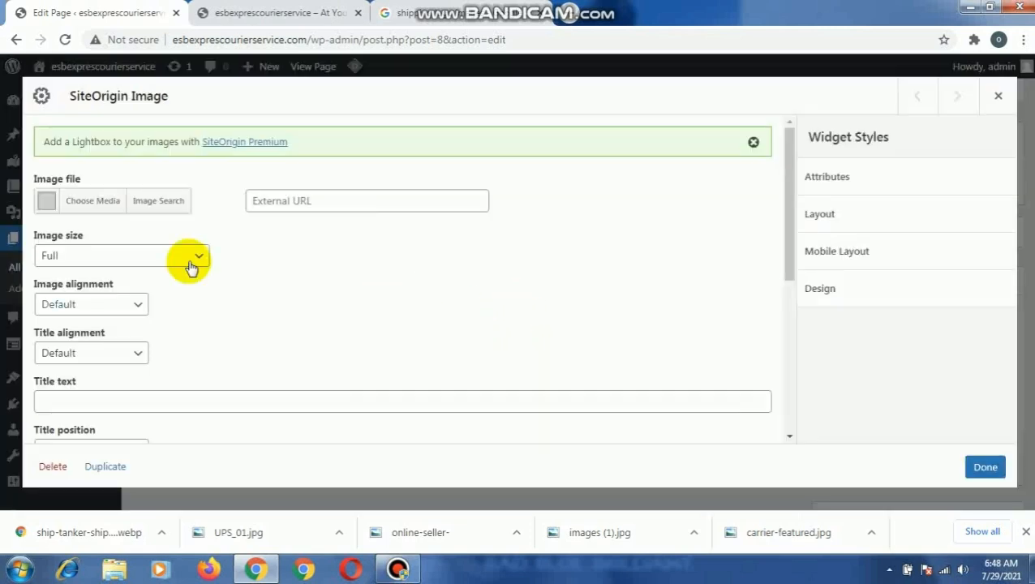
{"action": "left_click", "coordinate": [102, 199]}
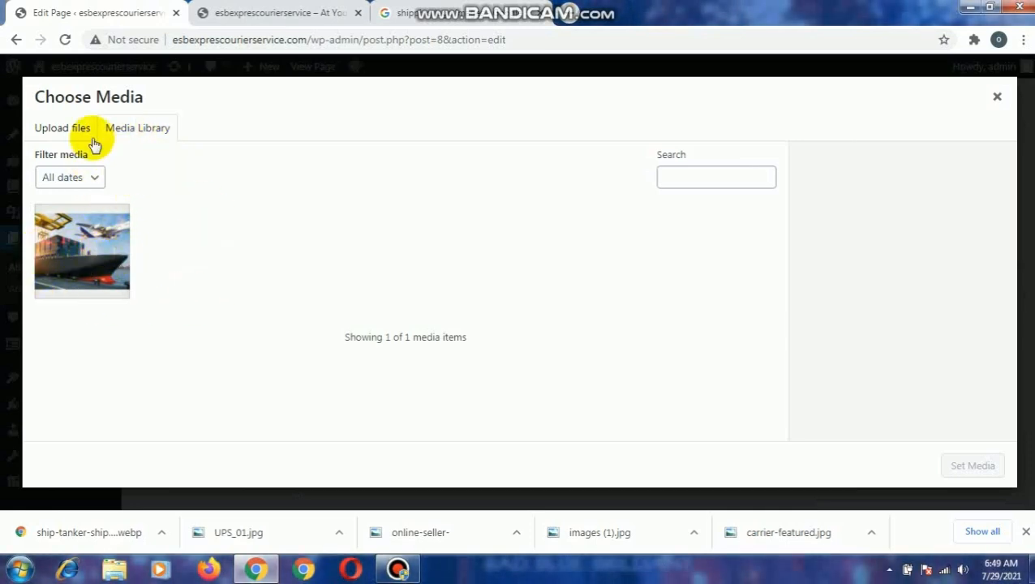
{"action": "left_click", "coordinate": [67, 127]}
{"action": "left_click", "coordinate": [519, 313]}
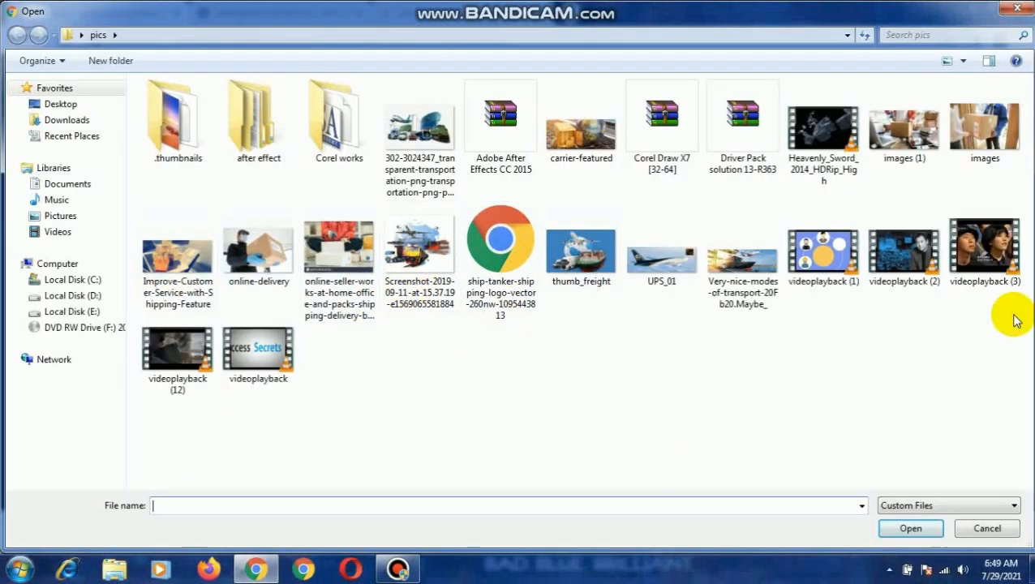
{"action": "left_click", "coordinate": [1011, 11]}
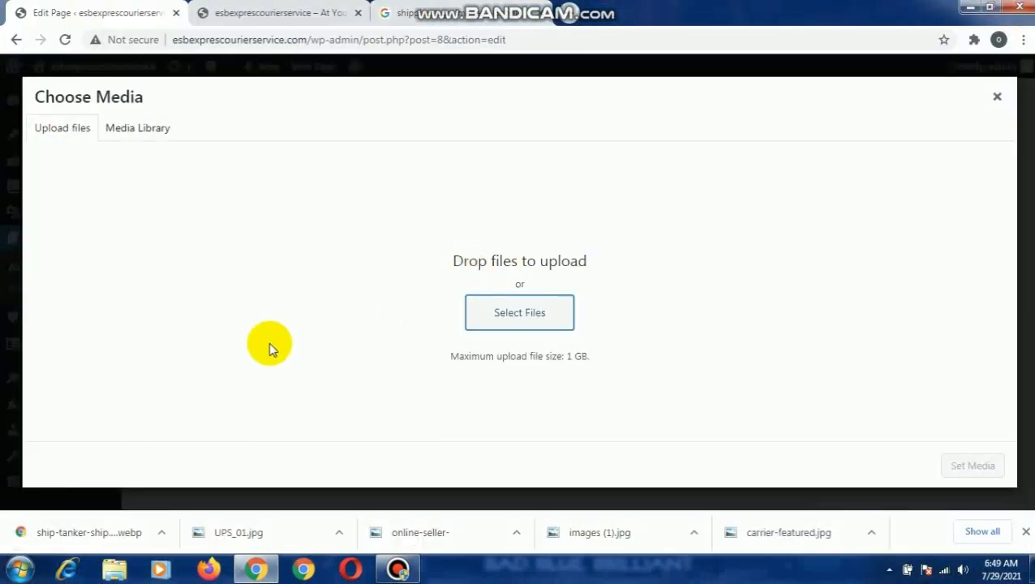
{"action": "left_click", "coordinate": [155, 130]}
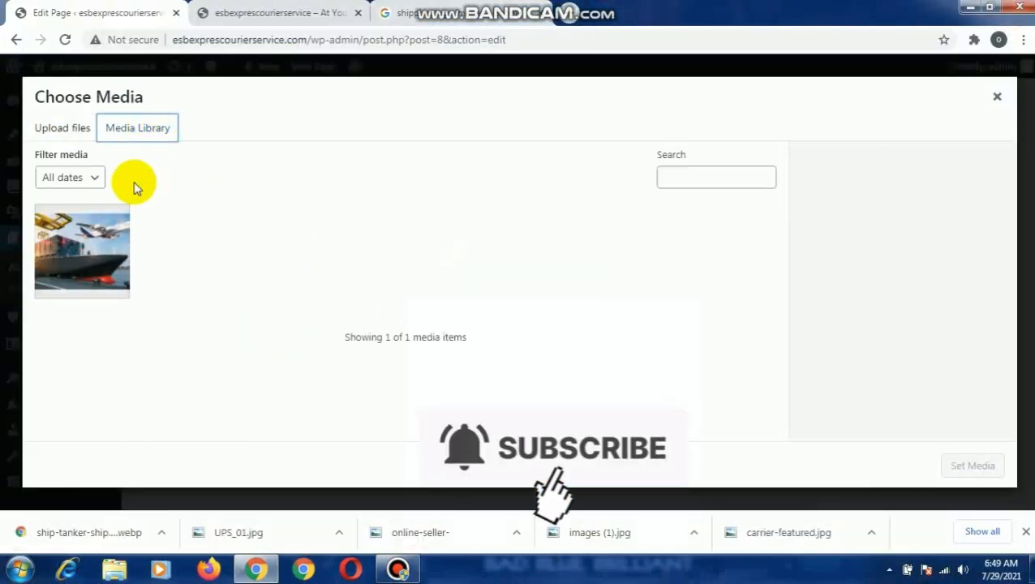
- Set the cargo ship and airplane picture from the media library as the widget's image and enable Full width
{"action": "left_click", "coordinate": [71, 267]}
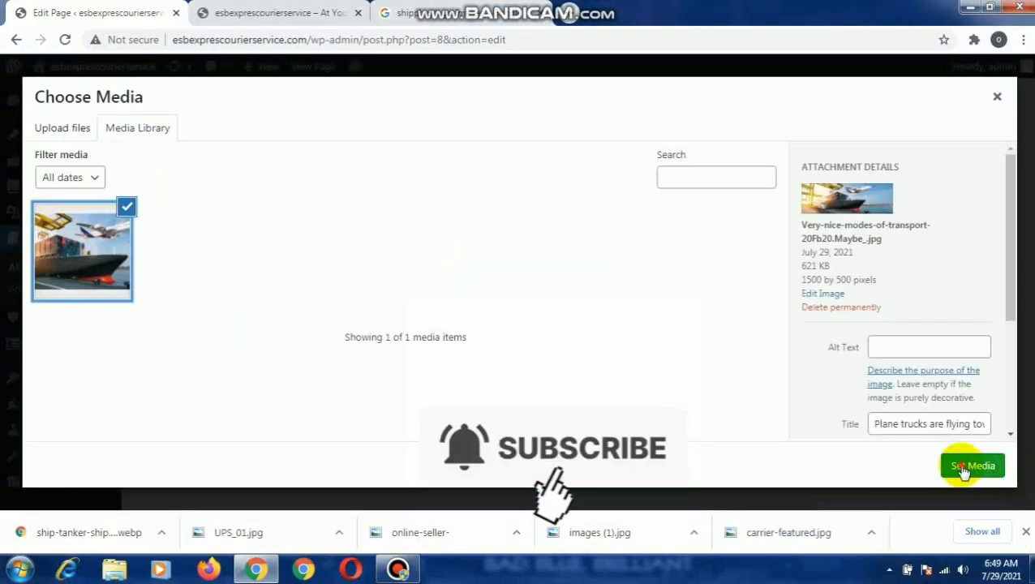
{"action": "left_click", "coordinate": [966, 470]}
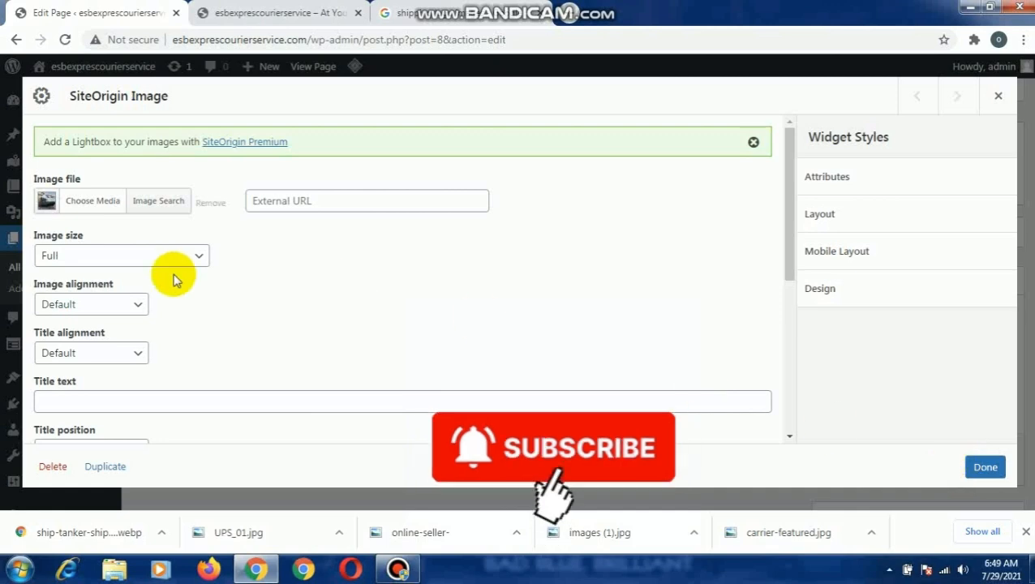
{"action": "scroll", "coordinate": [222, 300], "scroll_direction": "down", "scroll_amount": 2}
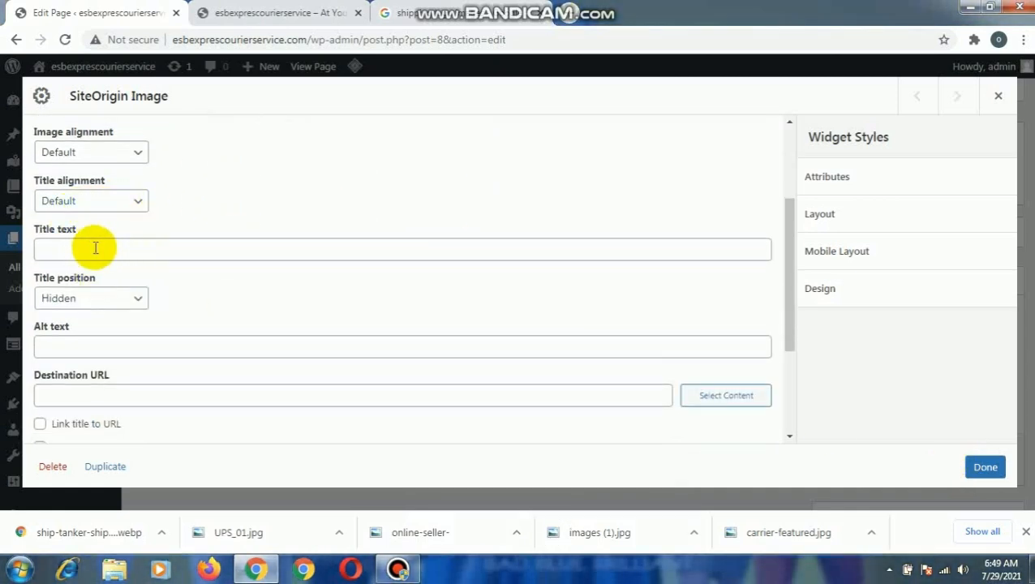
{"action": "scroll", "coordinate": [202, 348], "scroll_direction": "down", "scroll_amount": 2}
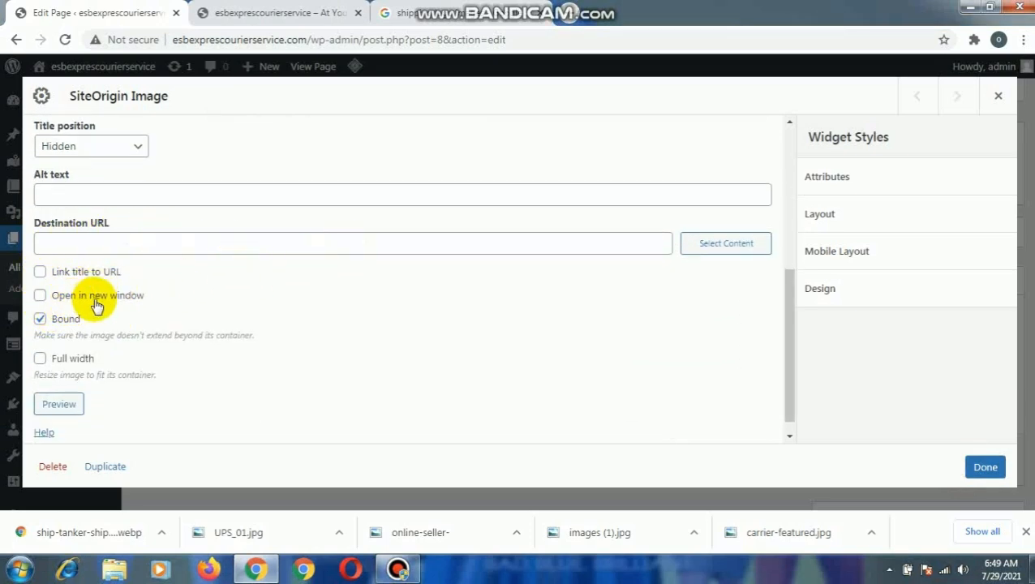
{"action": "left_click", "coordinate": [40, 359]}
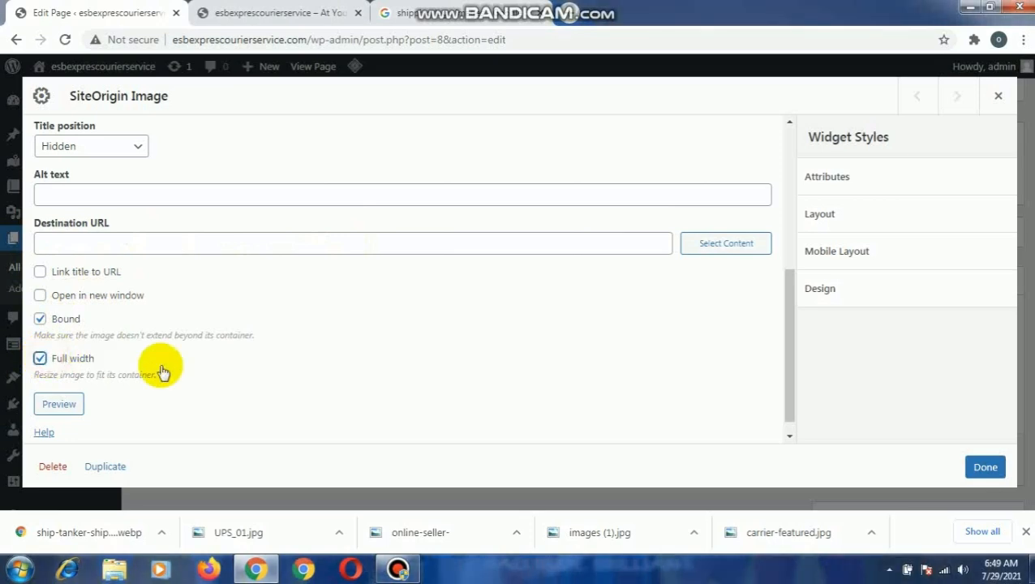
{"action": "scroll", "coordinate": [308, 370], "scroll_direction": "down", "scroll_amount": 1}
{"action": "left_click", "coordinate": [986, 472]}
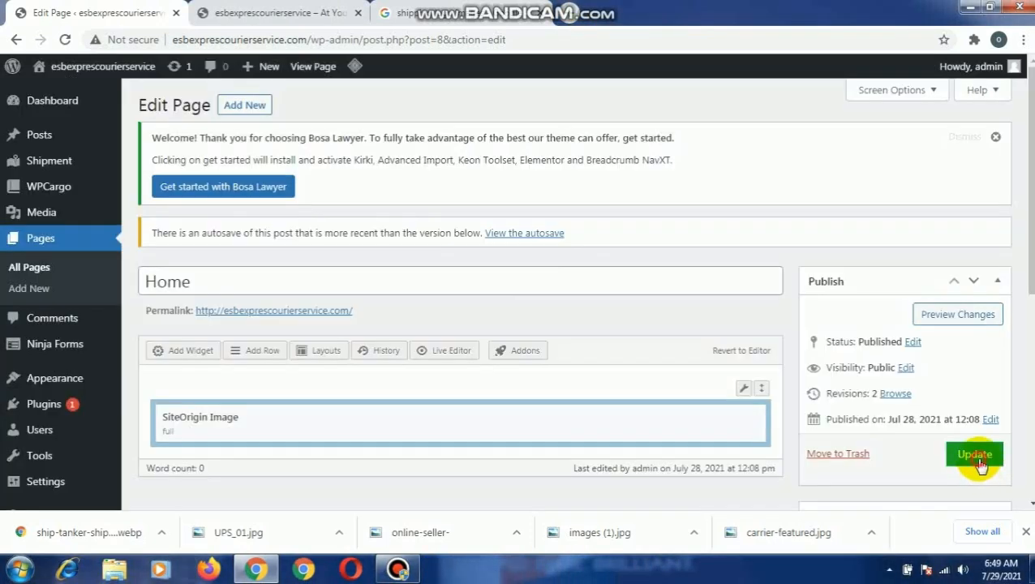
- Update the Home page and reload the live site to check the banner image
{"action": "left_click", "coordinate": [977, 459]}
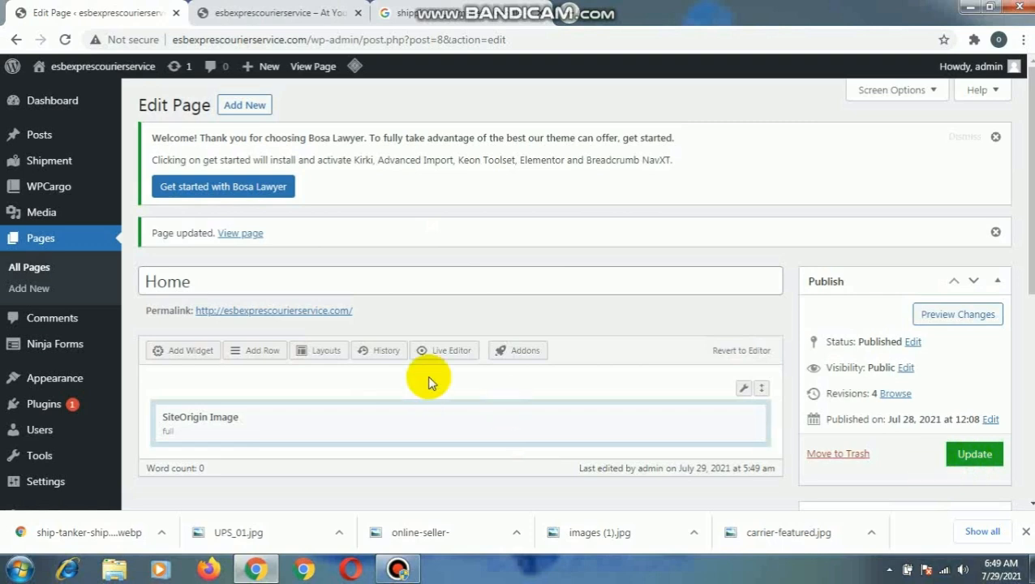
{"action": "left_click", "coordinate": [235, 12]}
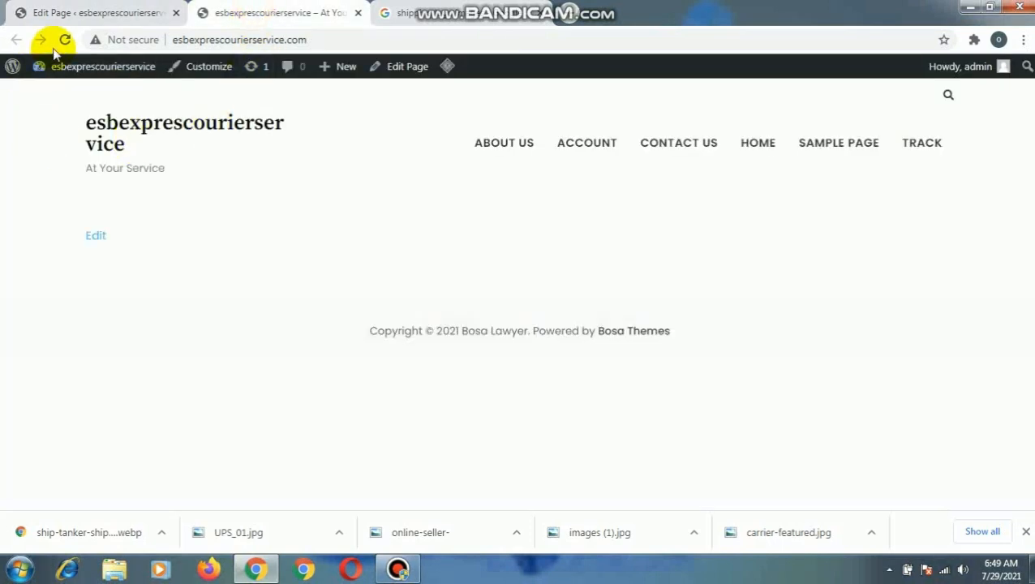
{"action": "left_click", "coordinate": [64, 41]}
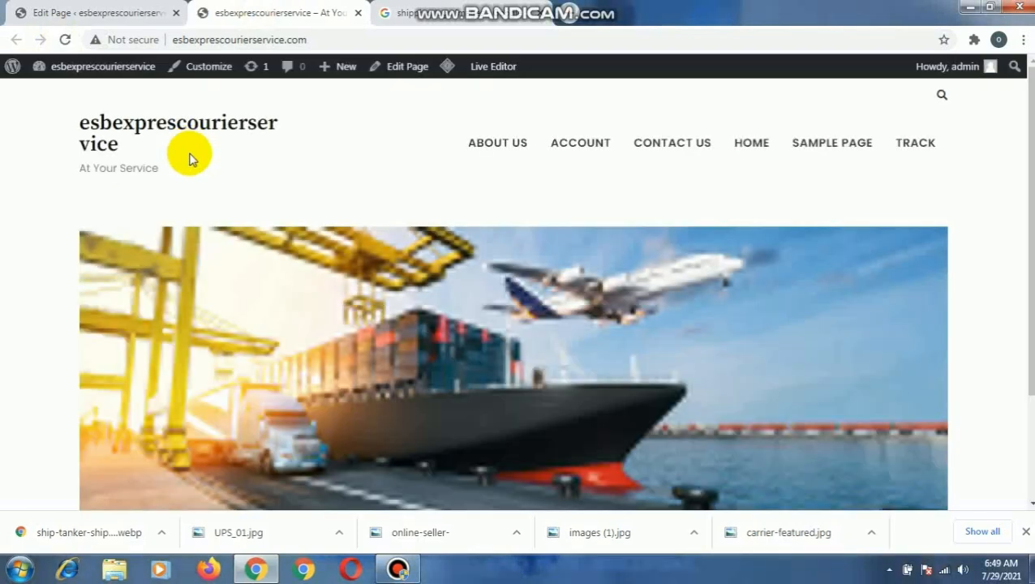
{"action": "scroll", "coordinate": [481, 336], "scroll_direction": "down", "scroll_amount": 3}
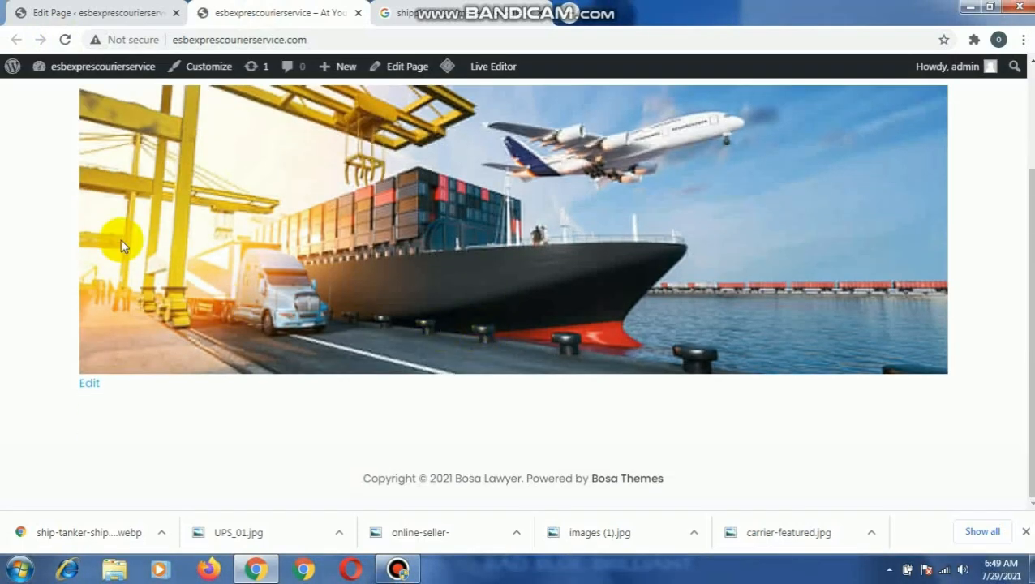
{"action": "scroll", "coordinate": [471, 253], "scroll_direction": "up", "scroll_amount": 3}
{"action": "scroll", "coordinate": [475, 258], "scroll_direction": "down", "scroll_amount": 3}
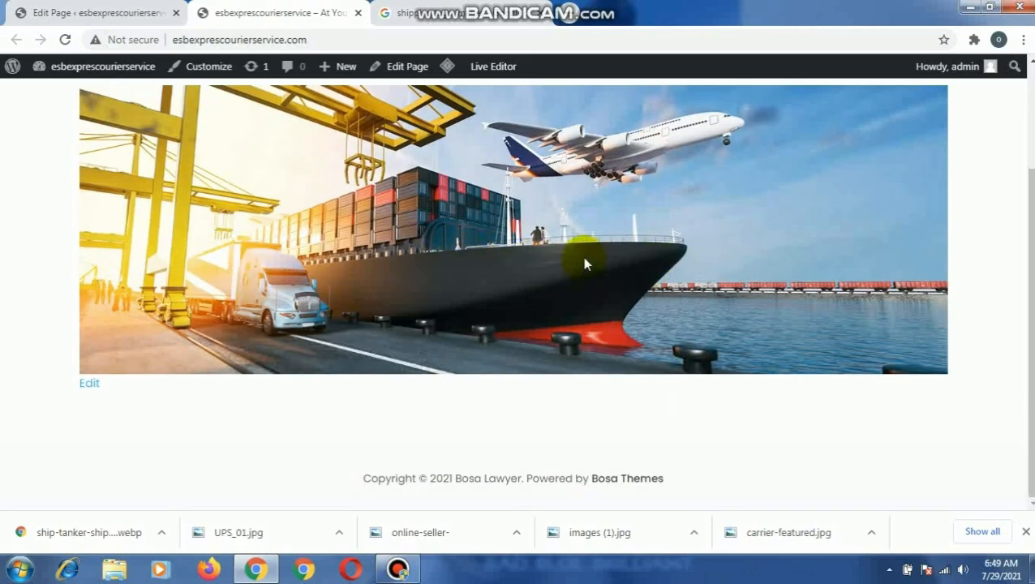
- Launch CorelDRAW 12 from the computer and accept opening the auto-backup file in File Recovery
{"action": "left_click", "coordinate": [123, 12]}
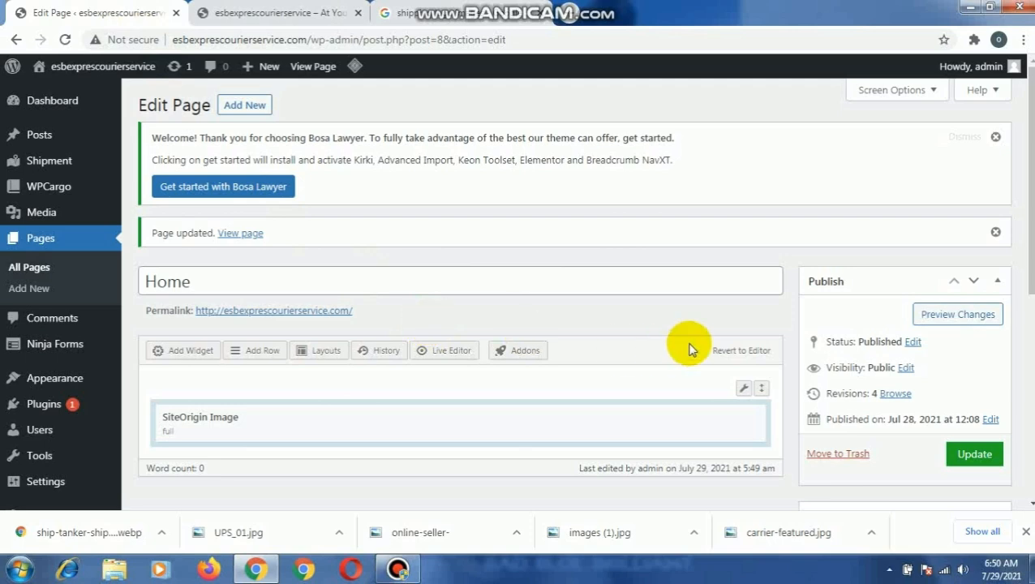
{"action": "scroll", "coordinate": [689, 349], "scroll_direction": "down", "scroll_amount": 1}
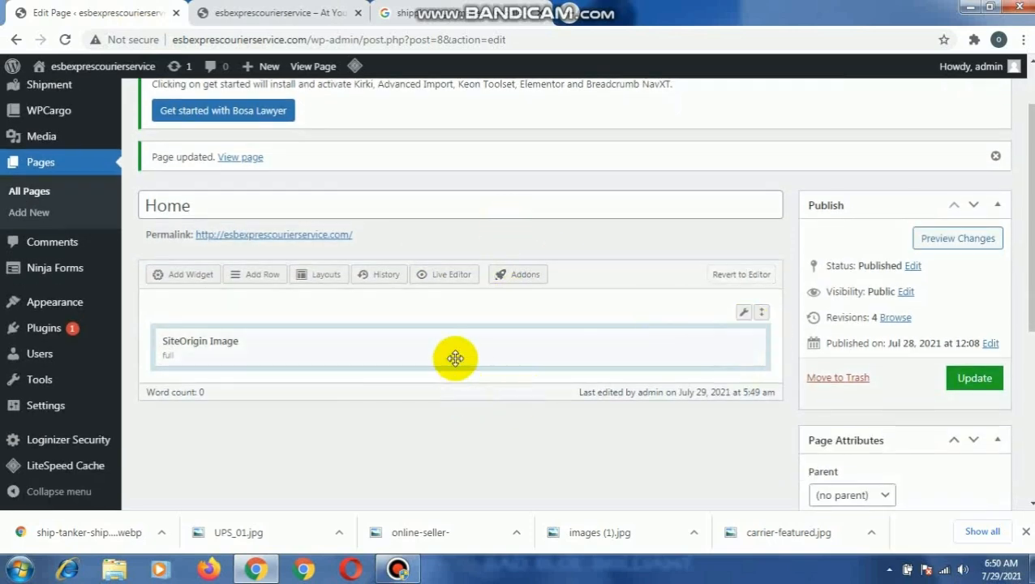
{"action": "left_click", "coordinate": [18, 568]}
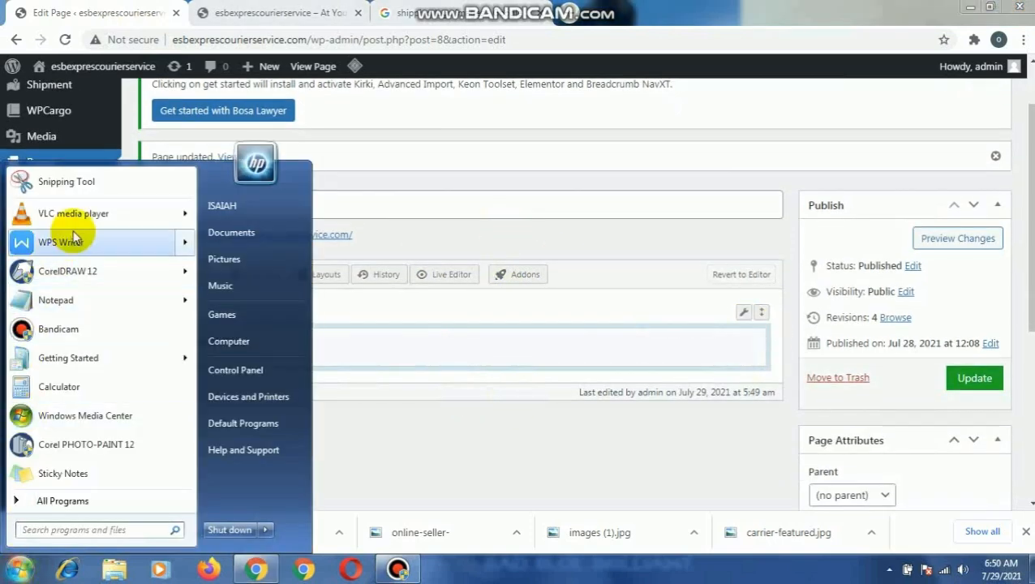
{"action": "mouse_move", "coordinate": [129, 273]}
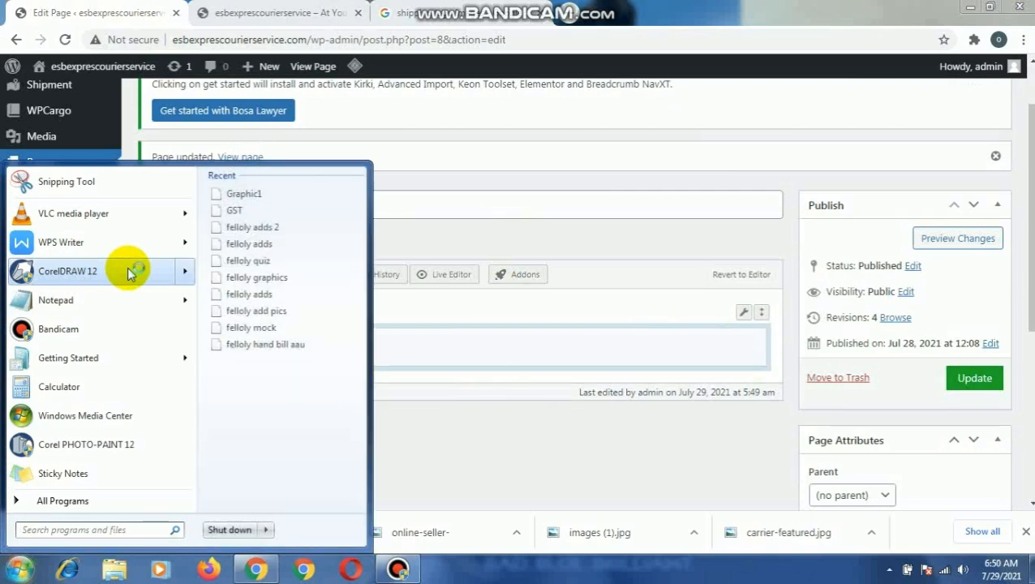
{"action": "left_click", "coordinate": [128, 273]}
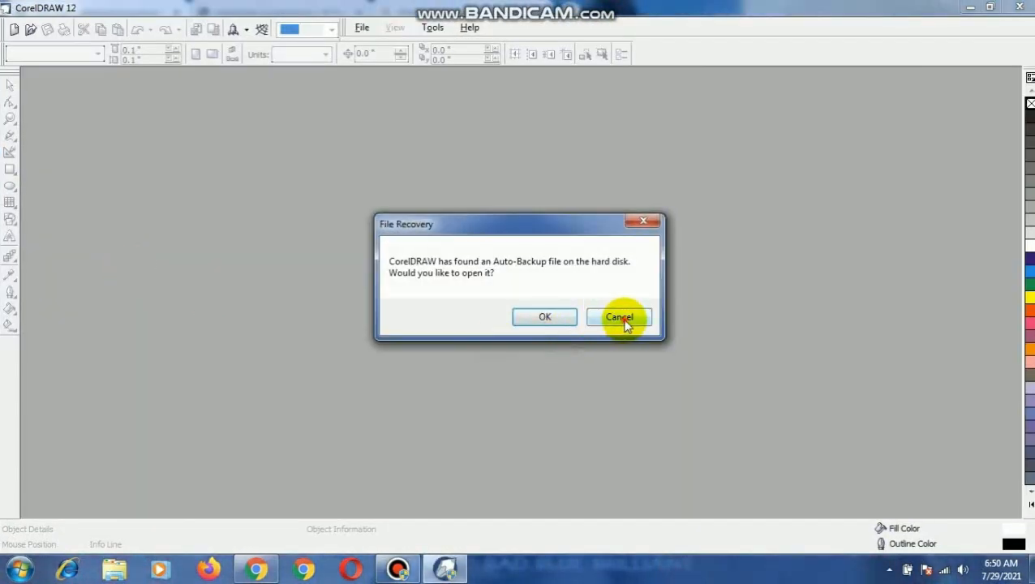
{"action": "left_click", "coordinate": [532, 317]}
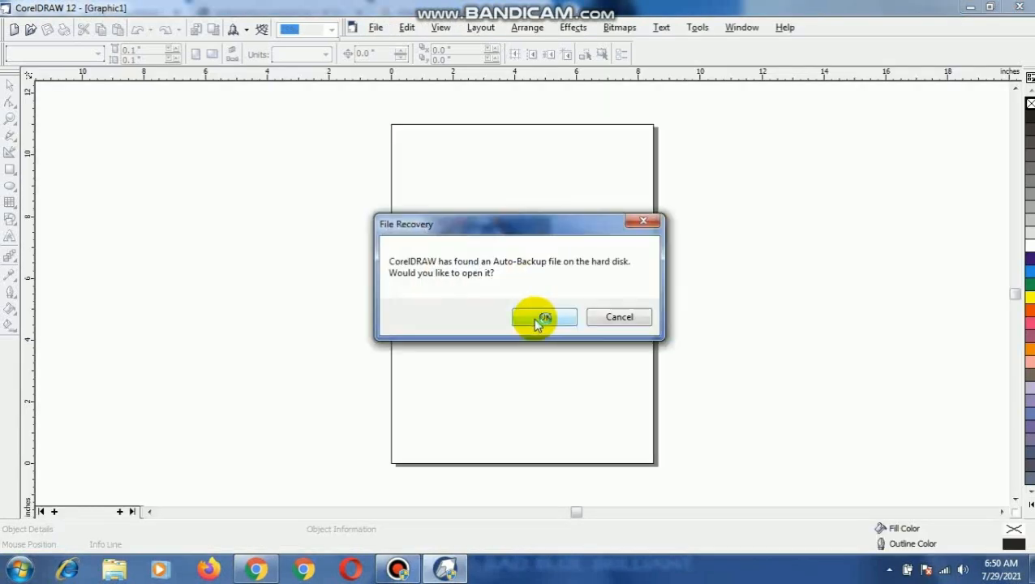
{"action": "left_click", "coordinate": [534, 317]}
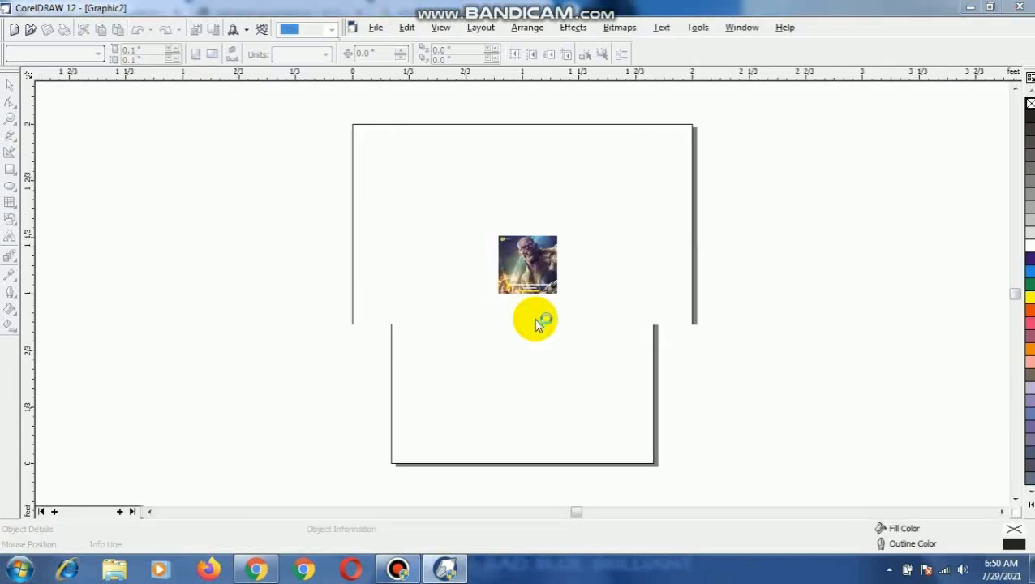
- Close all remaining File Recovery prompts without opening the auto-backup files
{"action": "left_click", "coordinate": [641, 224]}
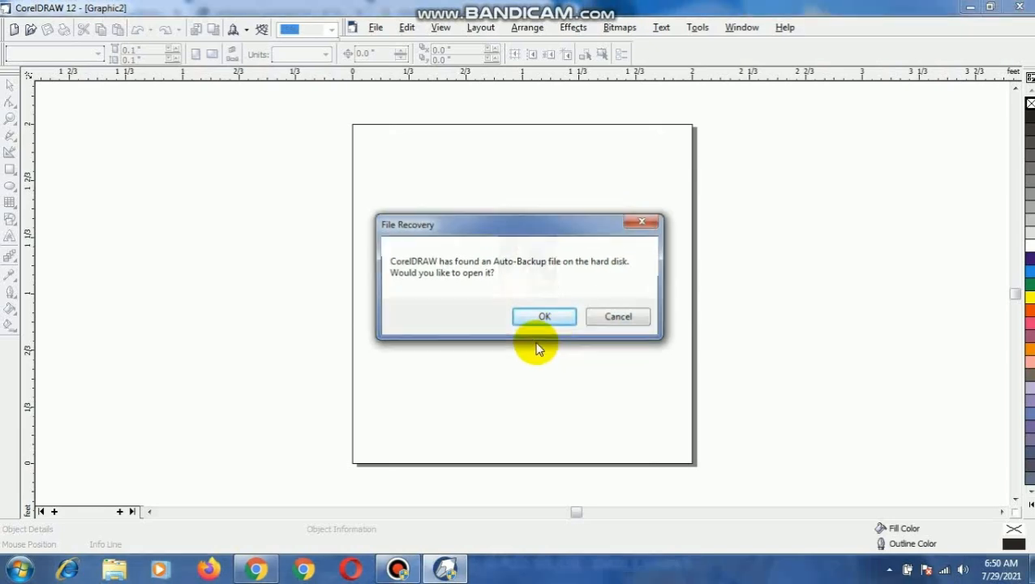
{"action": "left_click", "coordinate": [641, 224]}
{"action": "left_click", "coordinate": [641, 224]}
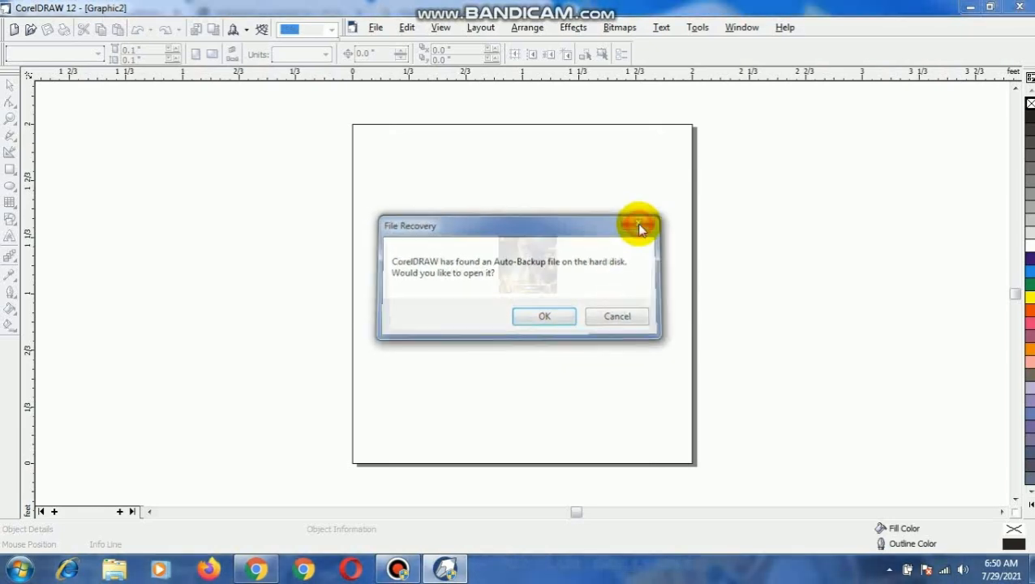
{"action": "left_click", "coordinate": [641, 224]}
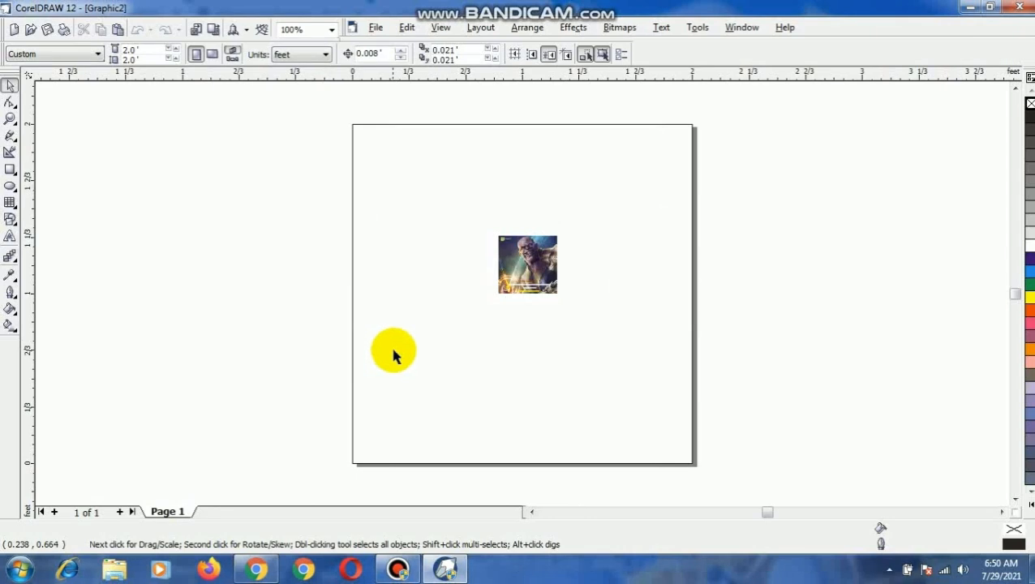
- Create a new document and draw a rectangle about 4.41 by 2.98 inches beside the page
{"action": "key", "text": "ctrl+n"}
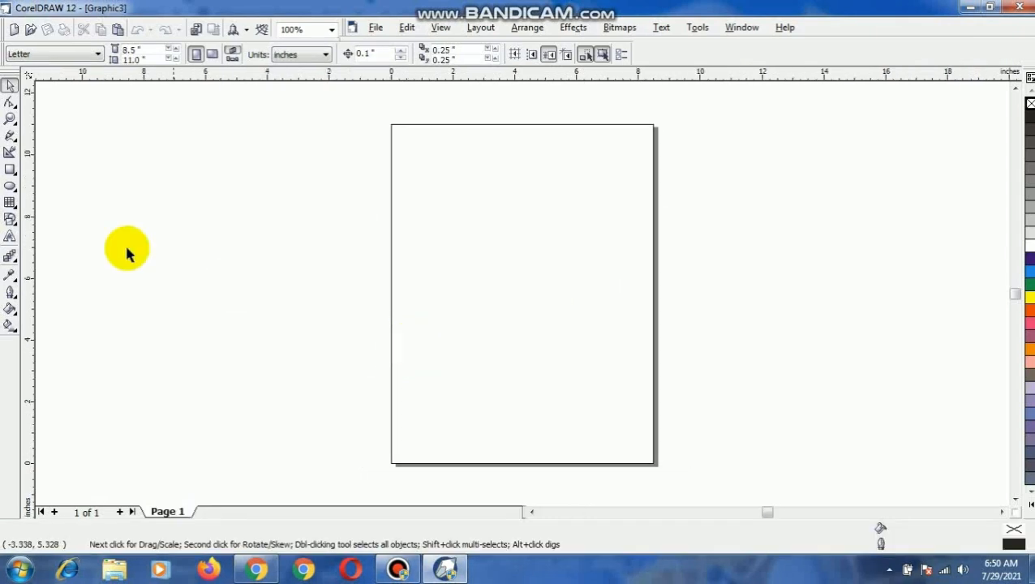
{"action": "left_click", "coordinate": [10, 170]}
{"action": "mouse_move", "coordinate": [164, 230]}
{"action": "left_mouse_down"}
{"action": "mouse_move", "coordinate": [340, 330]}
{"action": "mouse_move", "coordinate": [296, 330]}
{"action": "mouse_move", "coordinate": [301, 322]}
{"action": "left_mouse_up"}
{"action": "left_click", "coordinate": [8, 87]}
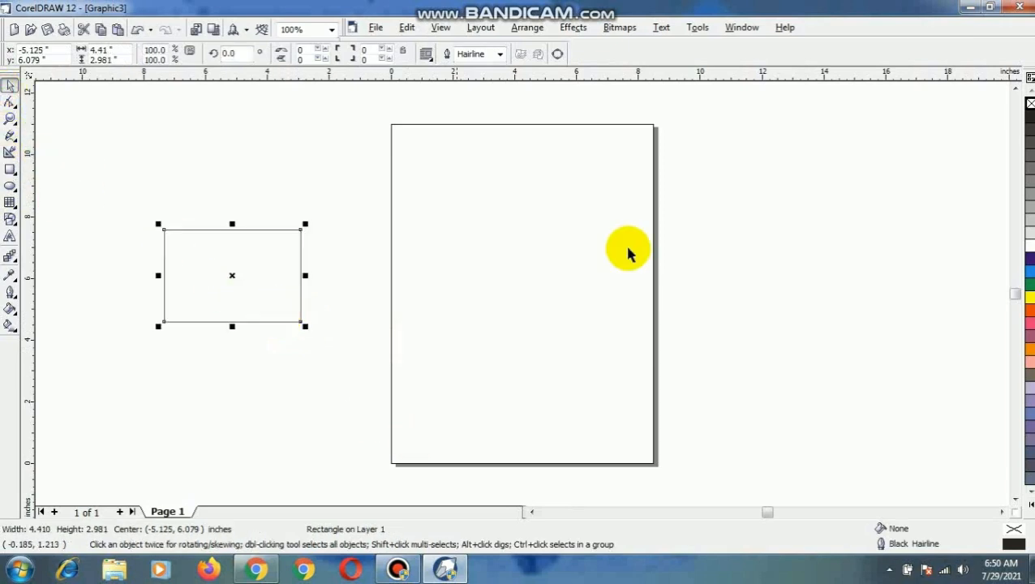
- Minimize the CorelDRAW and browser windows and open the pics folder on the desktop
{"action": "left_click", "coordinate": [971, 8]}
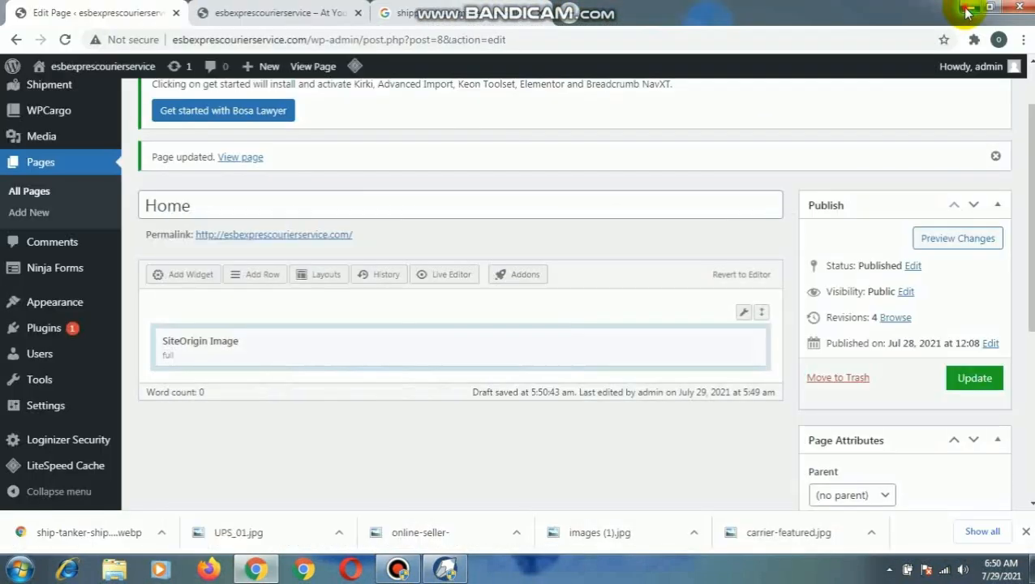
{"action": "left_click", "coordinate": [969, 9]}
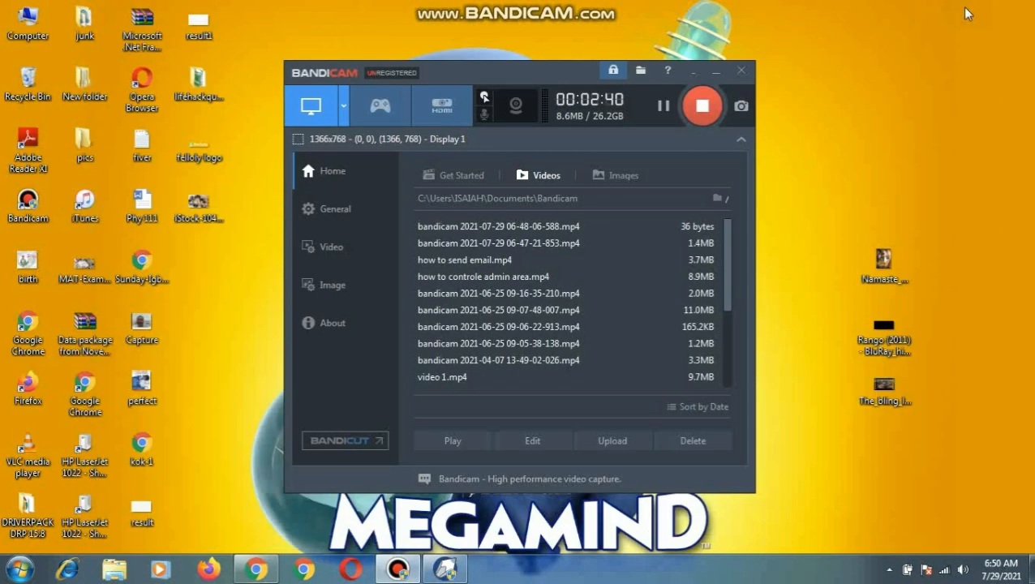
{"action": "double_click", "coordinate": [85, 146]}
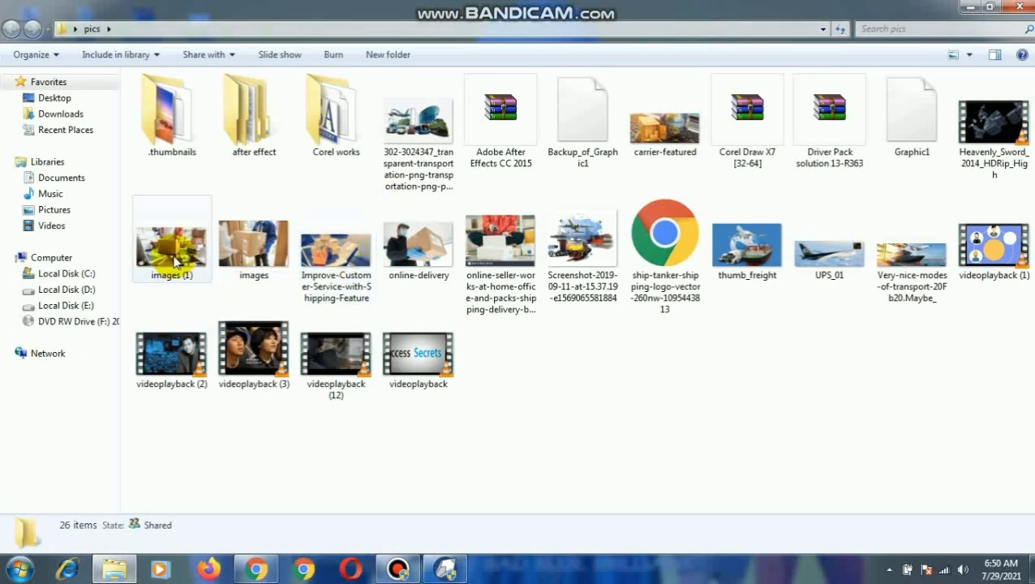
- Select and copy the pictures images (1), images, Improve-Customer-Service-with-Shipping-Feature, online-delivery, online-seller-works and thumb_freight
{"action": "left_click", "coordinate": [179, 258]}
{"action": "left_click", "coordinate": [254, 247], "text": "ctrl"}
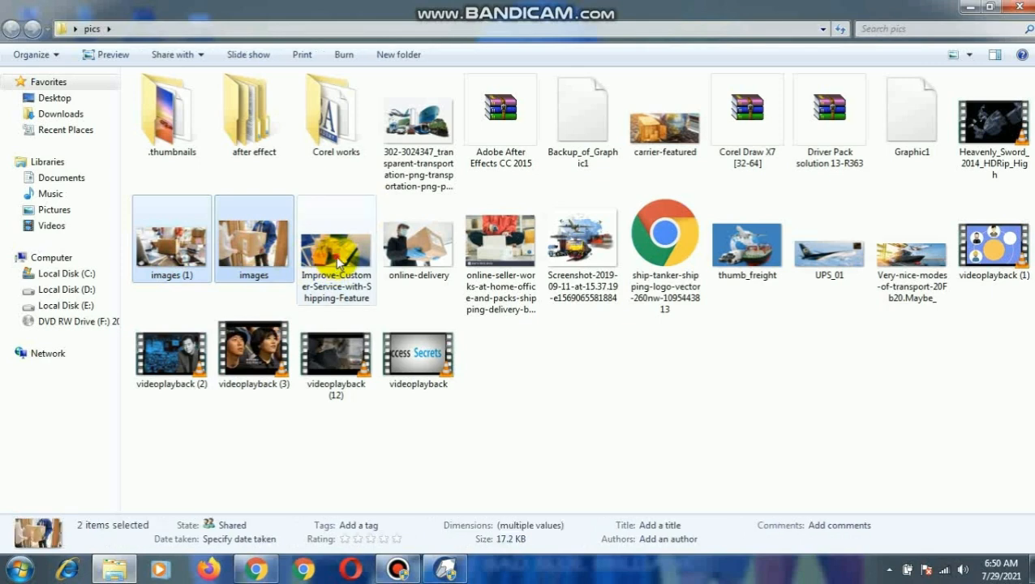
{"action": "left_click", "coordinate": [335, 248], "text": "ctrl"}
{"action": "left_click", "coordinate": [435, 258], "text": "ctrl"}
{"action": "left_click", "coordinate": [509, 244], "text": "ctrl"}
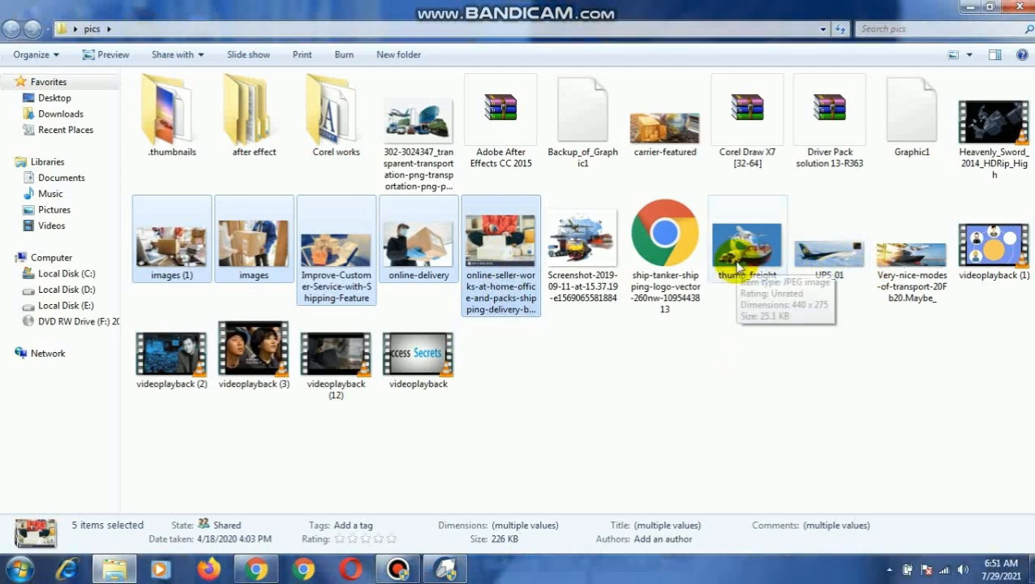
{"action": "left_click", "coordinate": [740, 268], "text": "ctrl"}
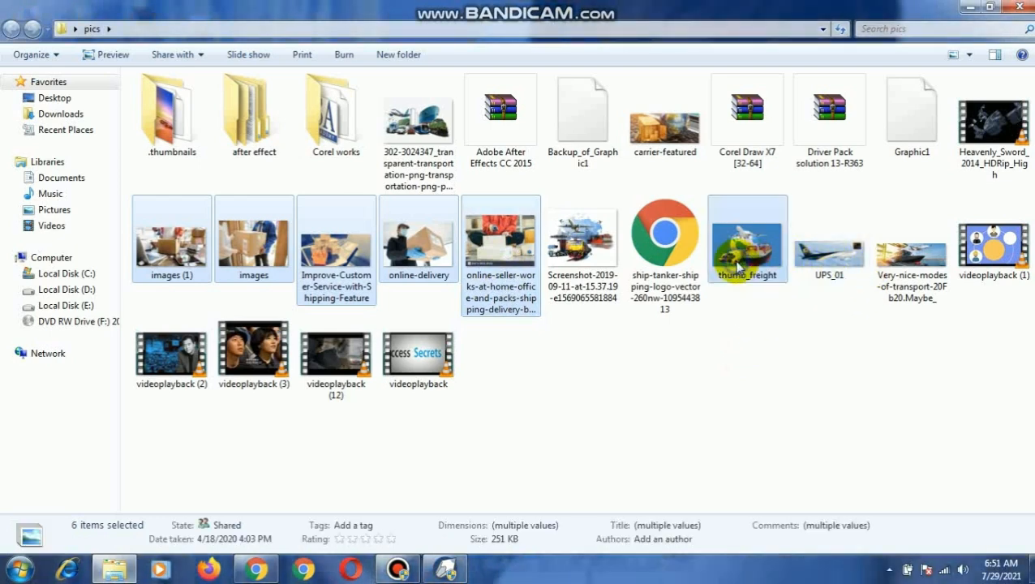
{"action": "right_click", "coordinate": [740, 268]}
{"action": "left_click", "coordinate": [799, 460]}
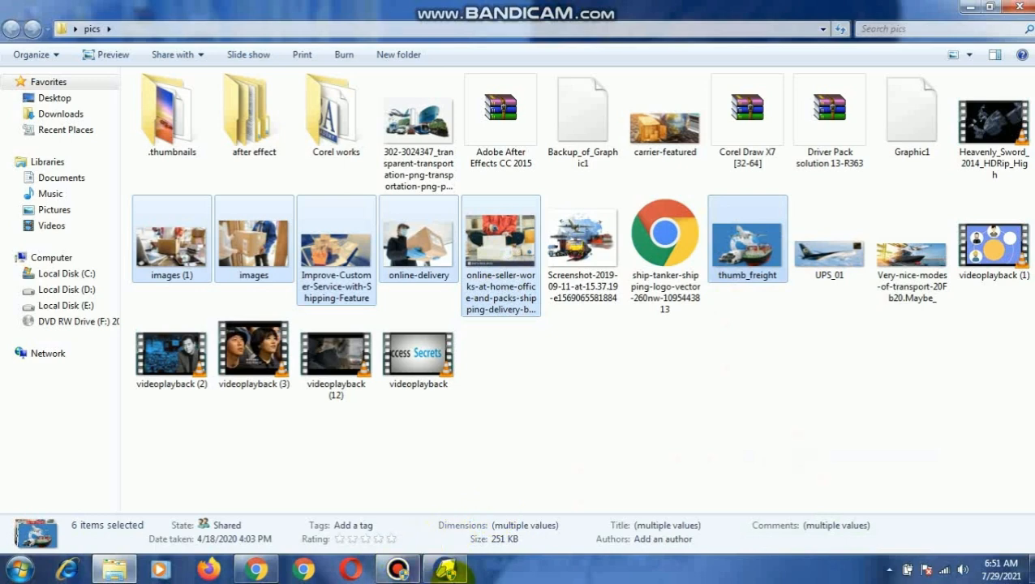
- Switch to CorelDRAW, paste the copied pictures into the new document and add a second page
{"action": "left_click", "coordinate": [447, 568]}
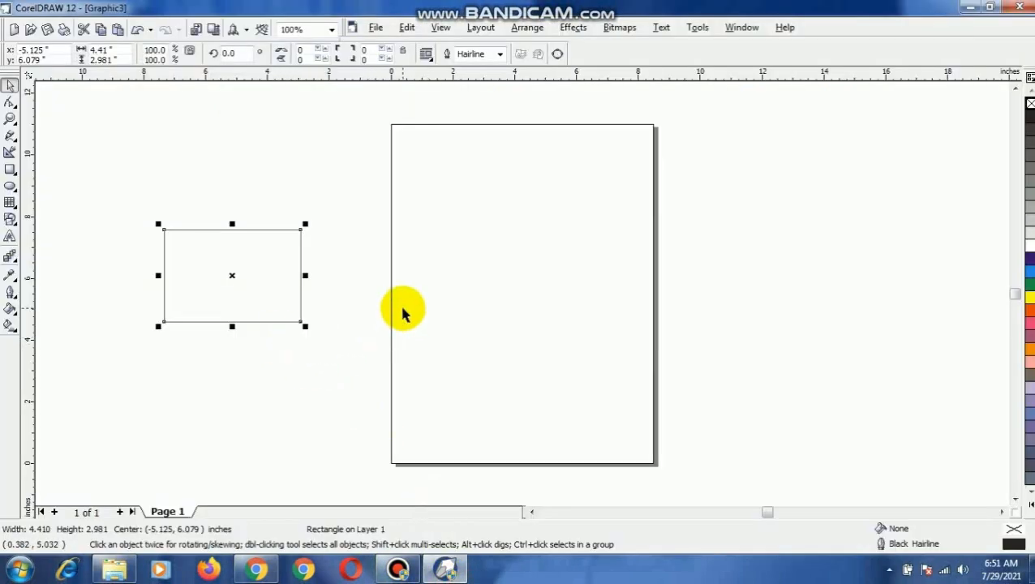
{"action": "key", "text": "ctrl+v"}
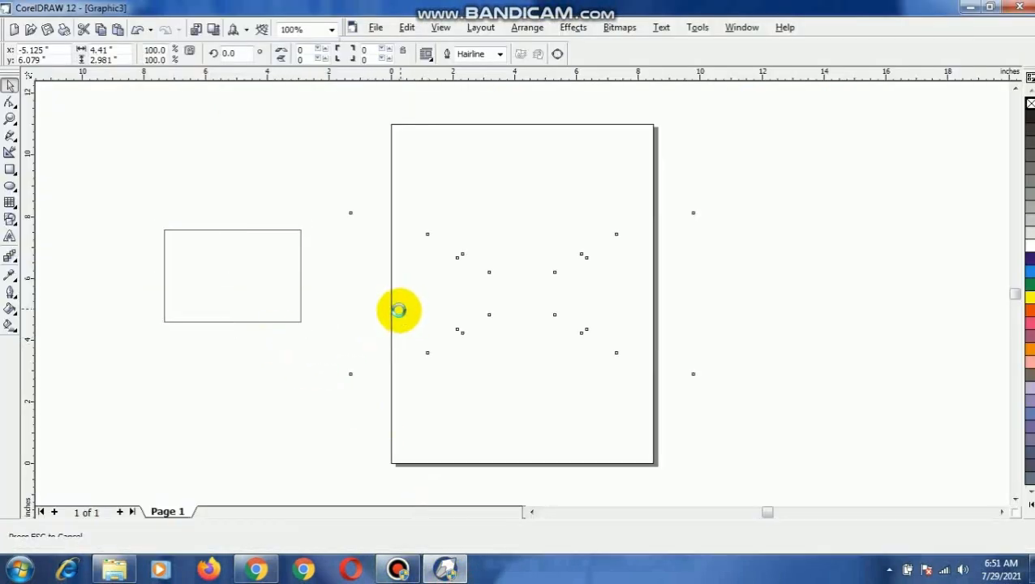
{"action": "left_click", "coordinate": [120, 512]}
- Place the rectangle on Page 2 and the small online-seller picture beside the page, enlarging the picture to about 2.85 by 2.09 inches
{"action": "left_click_drag", "start_coordinate": [190, 278], "coordinate": [248, 310]}
{"action": "left_click", "coordinate": [167, 510]}
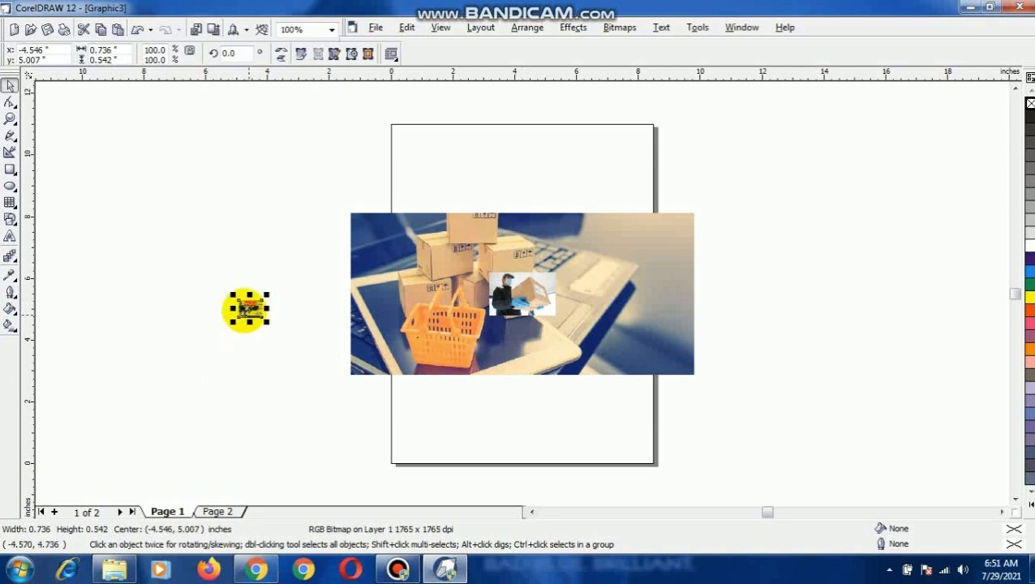
{"action": "left_click", "coordinate": [215, 511]}
{"action": "left_click", "coordinate": [250, 307]}
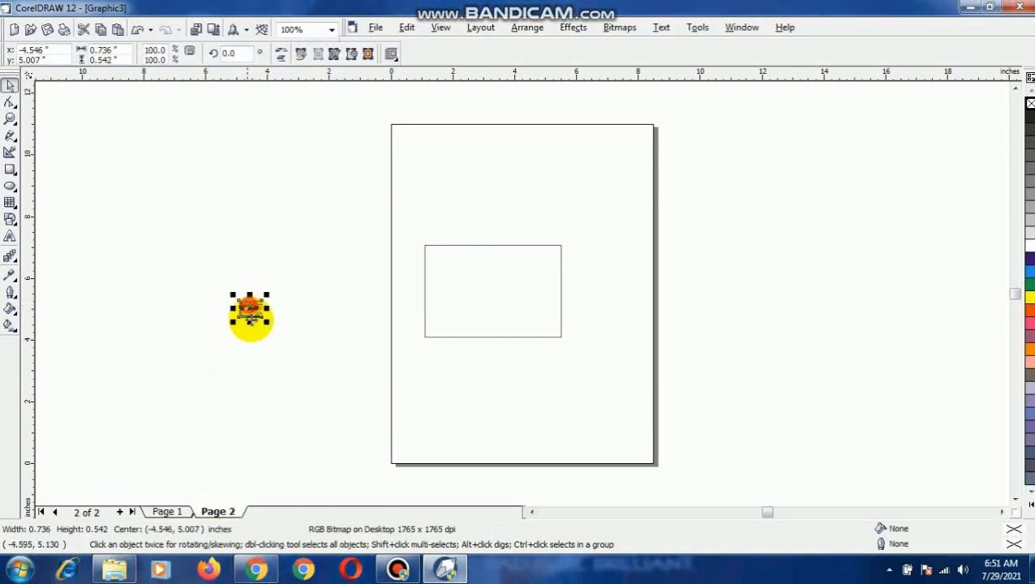
{"action": "left_click_drag", "start_coordinate": [267, 322], "coordinate": [333, 370]}
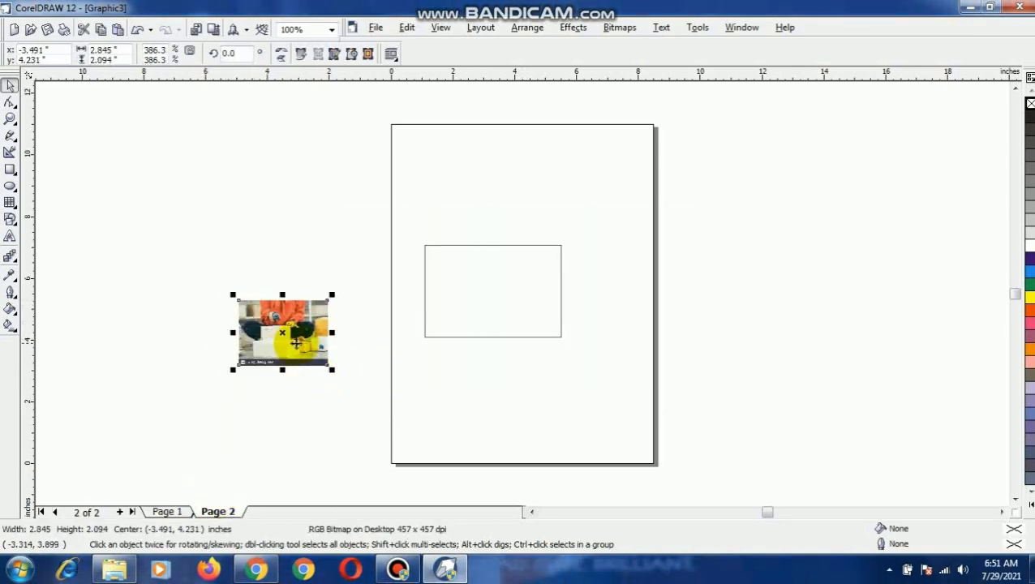
- Try to place the online-seller picture inside the rectangle on Page 2
{"action": "left_click_drag", "start_coordinate": [284, 334], "coordinate": [474, 294]}
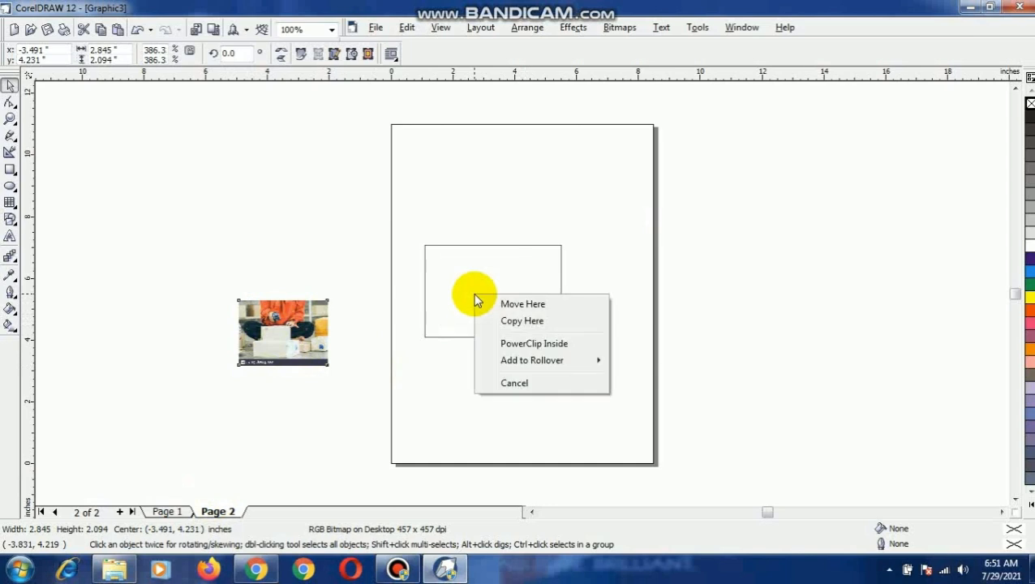
{"action": "left_click", "coordinate": [405, 298]}
{"action": "left_click", "coordinate": [560, 308]}
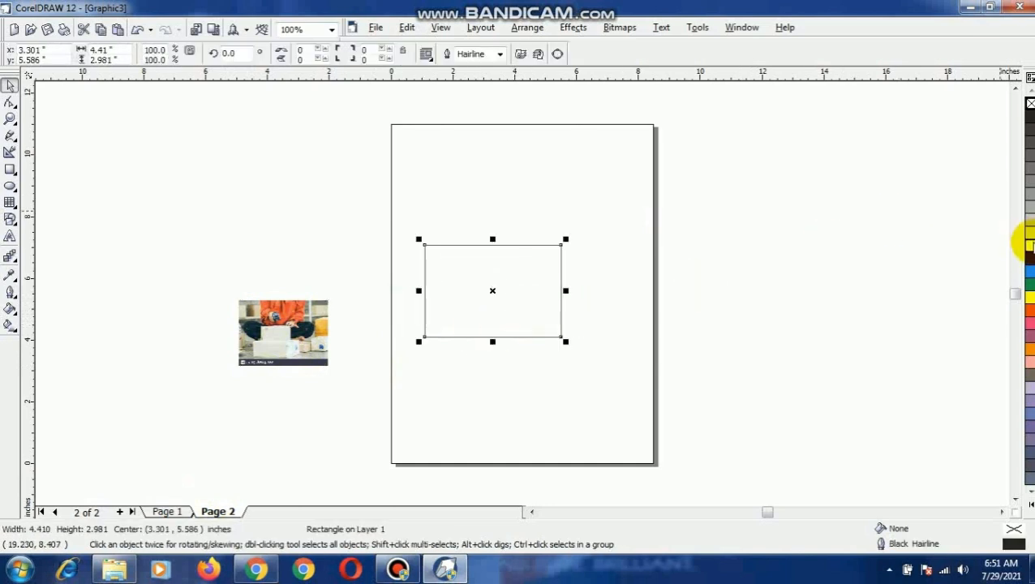
{"action": "left_click", "coordinate": [280, 336]}
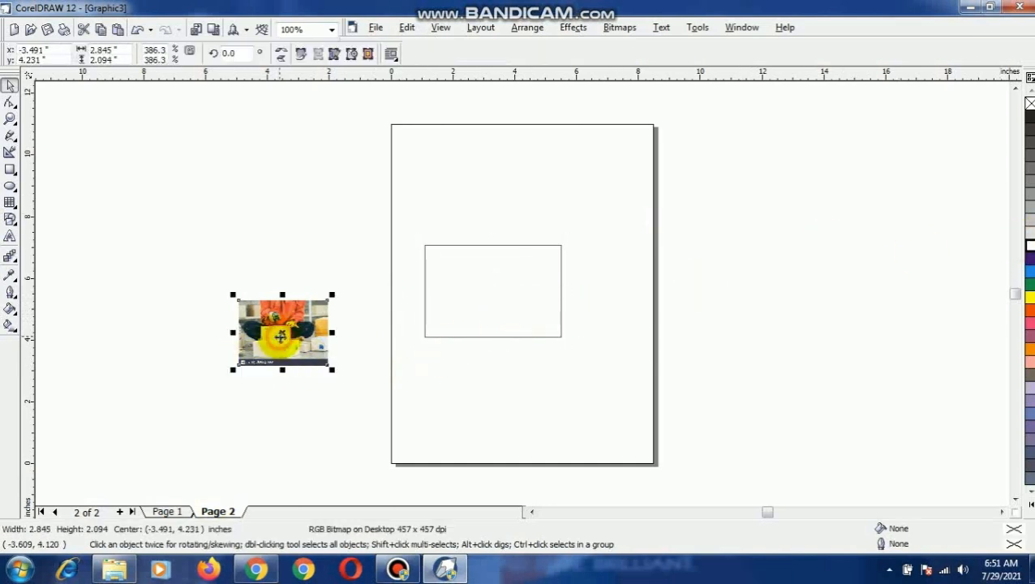
{"action": "left_click", "coordinate": [329, 370]}
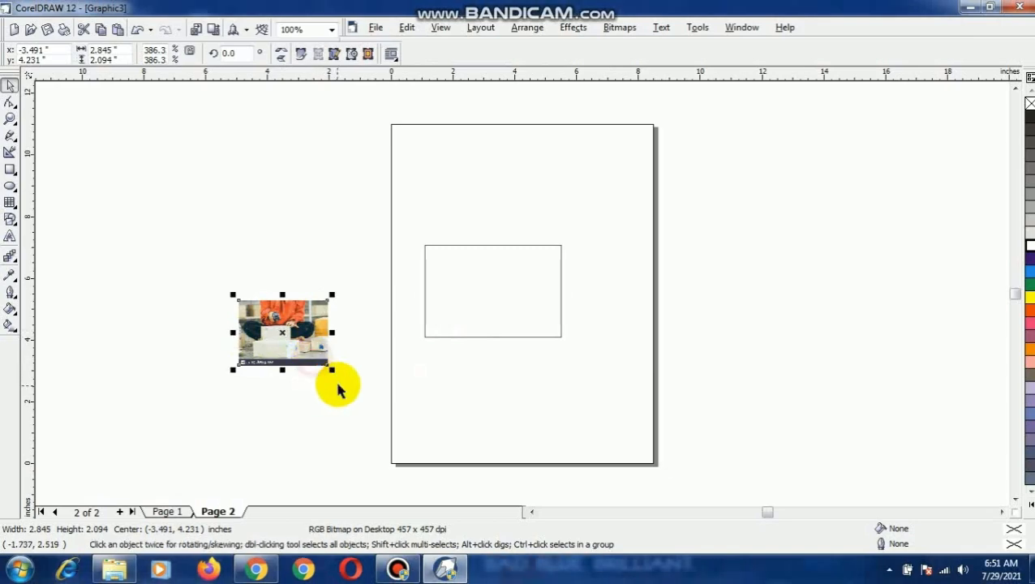
{"action": "mouse_move", "coordinate": [398, 568]}
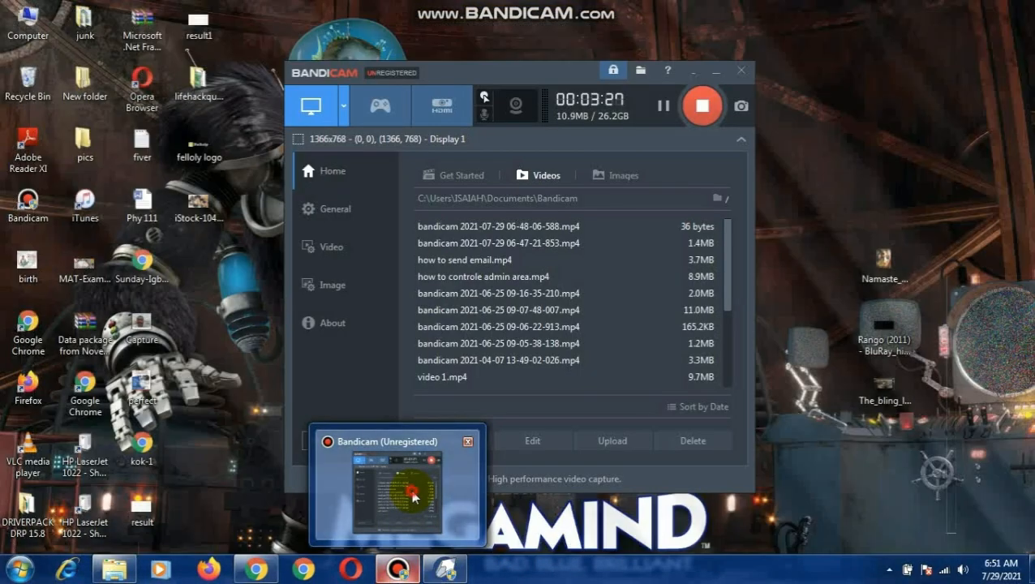
{"action": "left_click", "coordinate": [411, 489]}
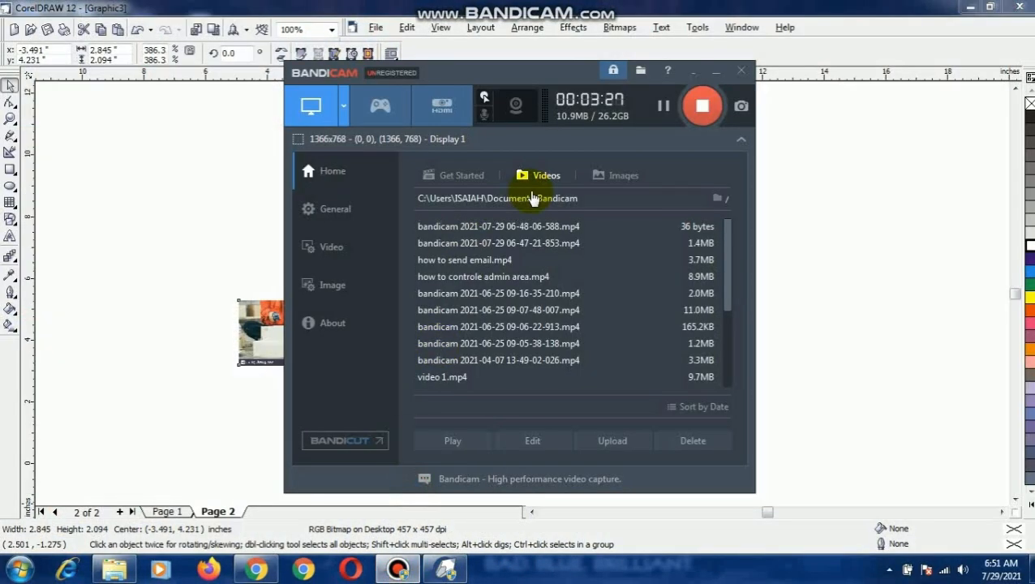
{"action": "left_click", "coordinate": [663, 106]}
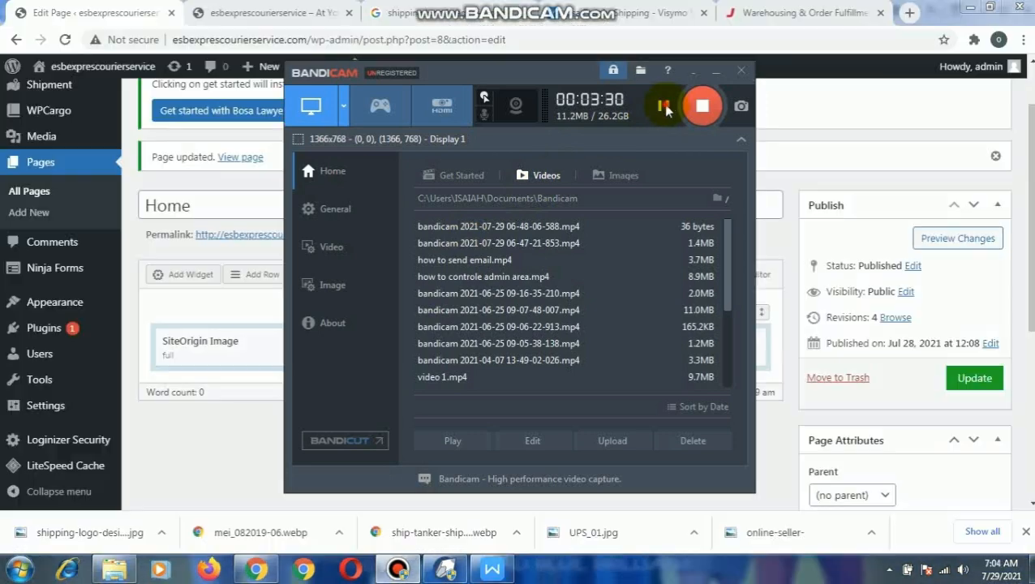
- Add a row with 3 even columns below the banner image on the WordPress Home page
{"action": "left_click", "coordinate": [262, 278]}
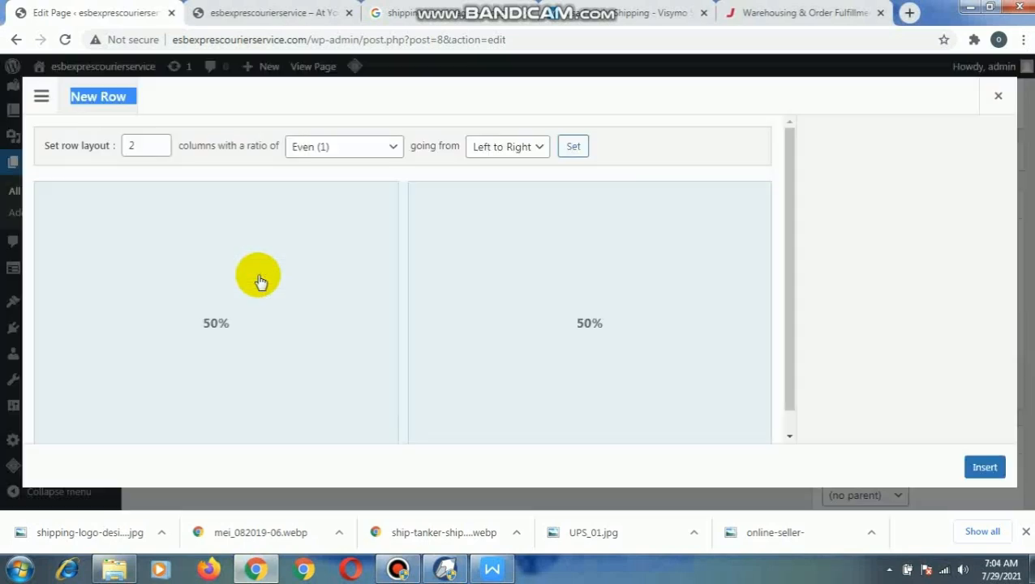
{"action": "left_click", "coordinate": [158, 151]}
{"action": "left_click", "coordinate": [159, 142]}
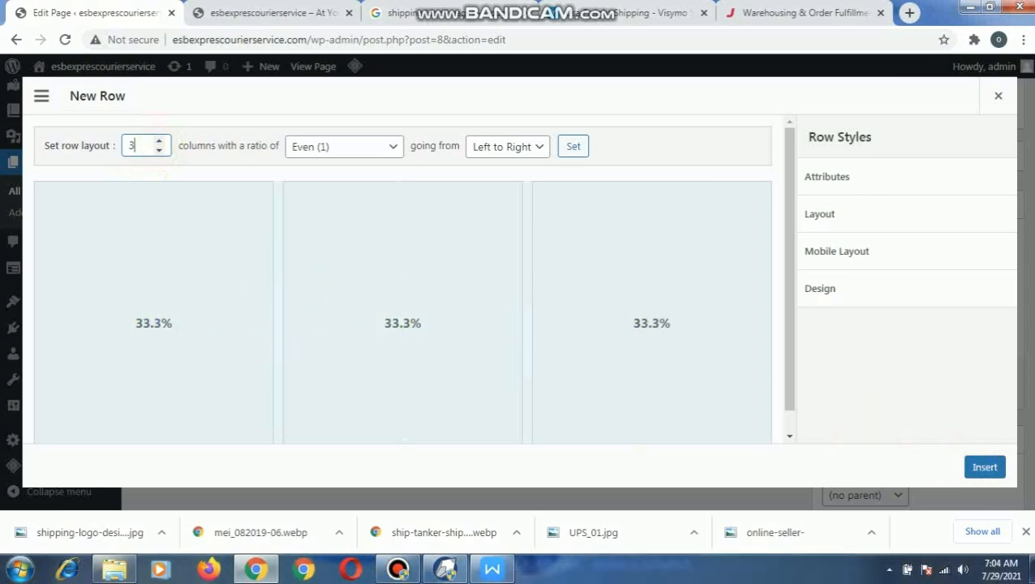
{"action": "left_click", "coordinate": [982, 471]}
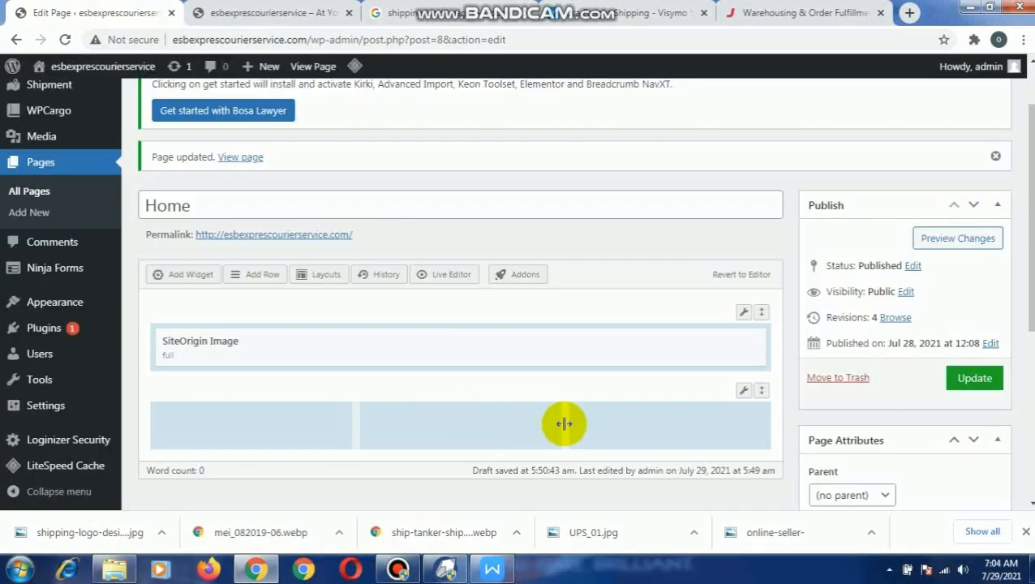
{"action": "left_click", "coordinate": [506, 423]}
{"action": "left_click", "coordinate": [277, 415]}
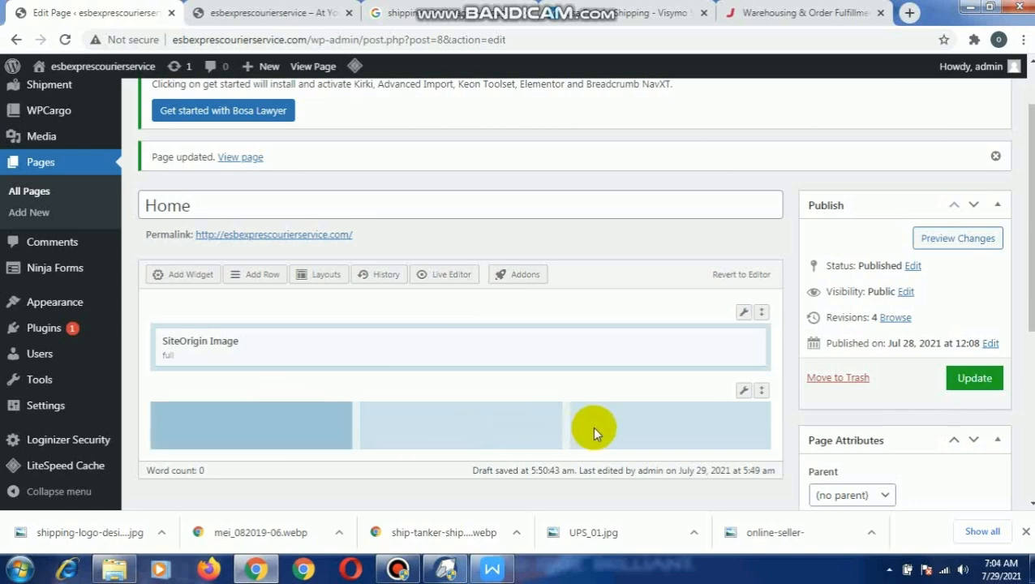
{"action": "left_click", "coordinate": [618, 424]}
{"action": "left_click", "coordinate": [482, 420]}
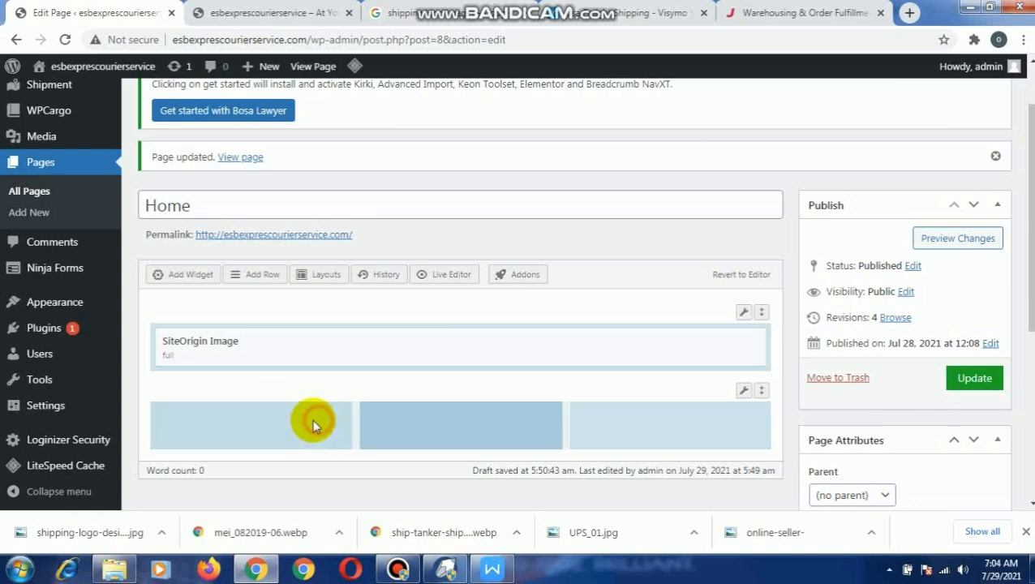
- Add a SiteOrigin Image widget to the first column of the three-column row and open its settings
{"action": "left_click", "coordinate": [308, 418]}
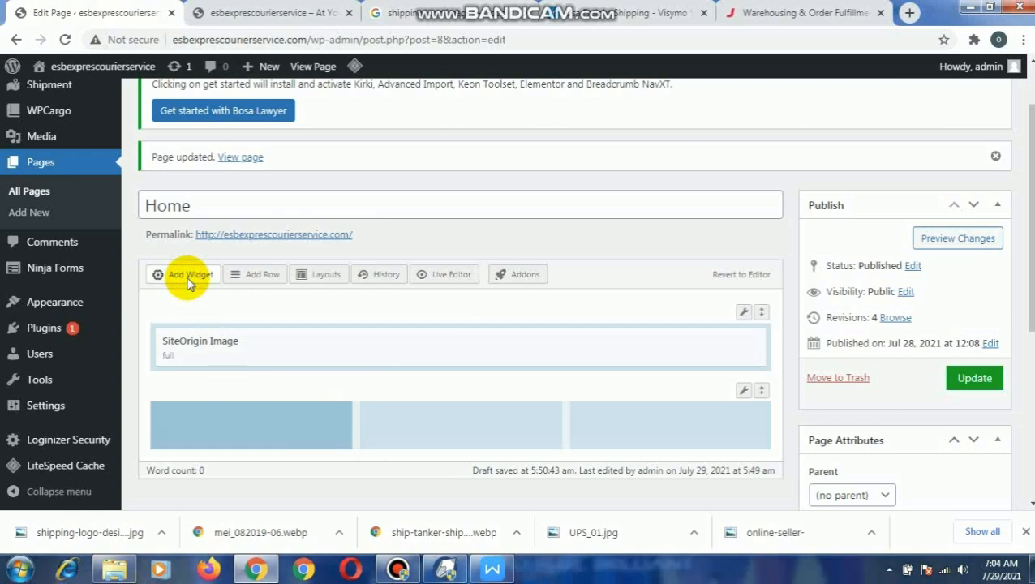
{"action": "left_click", "coordinate": [189, 276]}
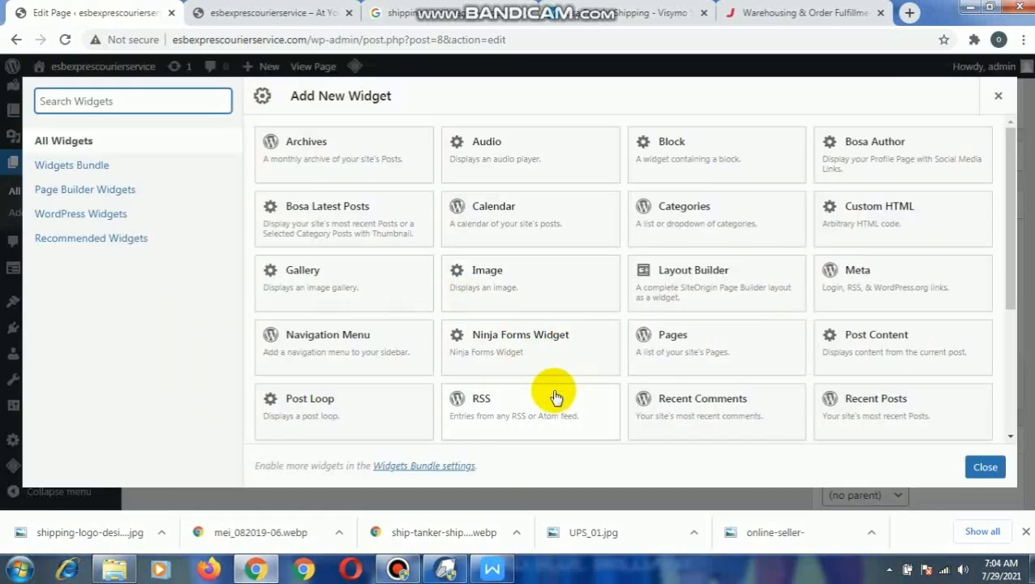
{"action": "scroll", "coordinate": [543, 391], "scroll_direction": "down", "scroll_amount": 3}
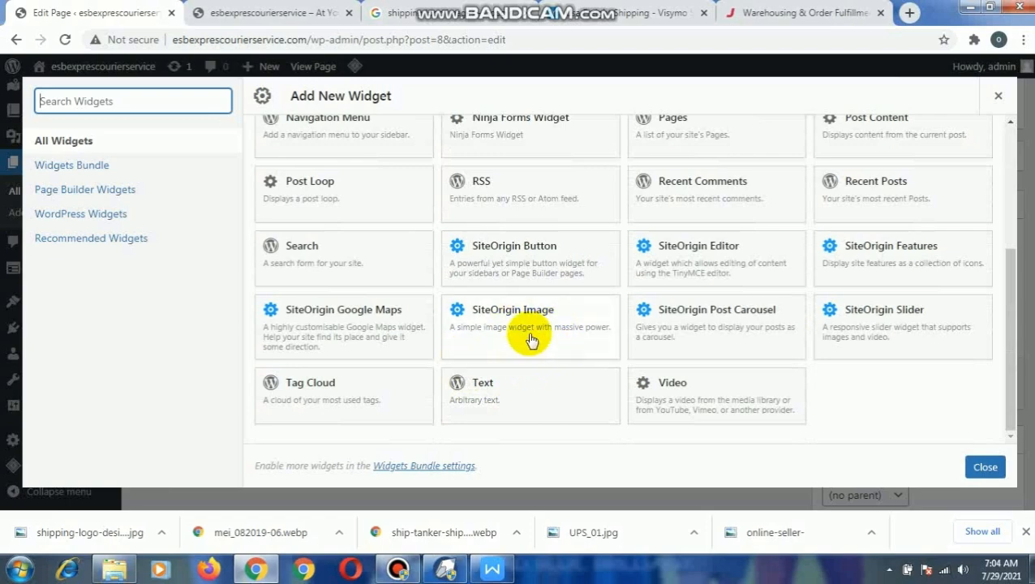
{"action": "scroll", "coordinate": [539, 293], "scroll_direction": "up", "scroll_amount": 4}
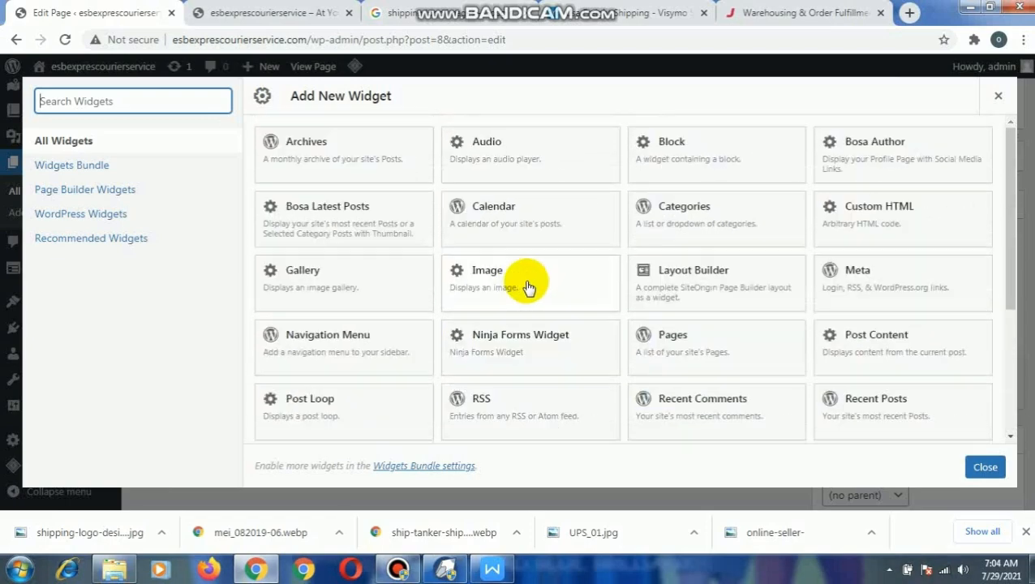
{"action": "scroll", "coordinate": [510, 286], "scroll_direction": "down", "scroll_amount": 4}
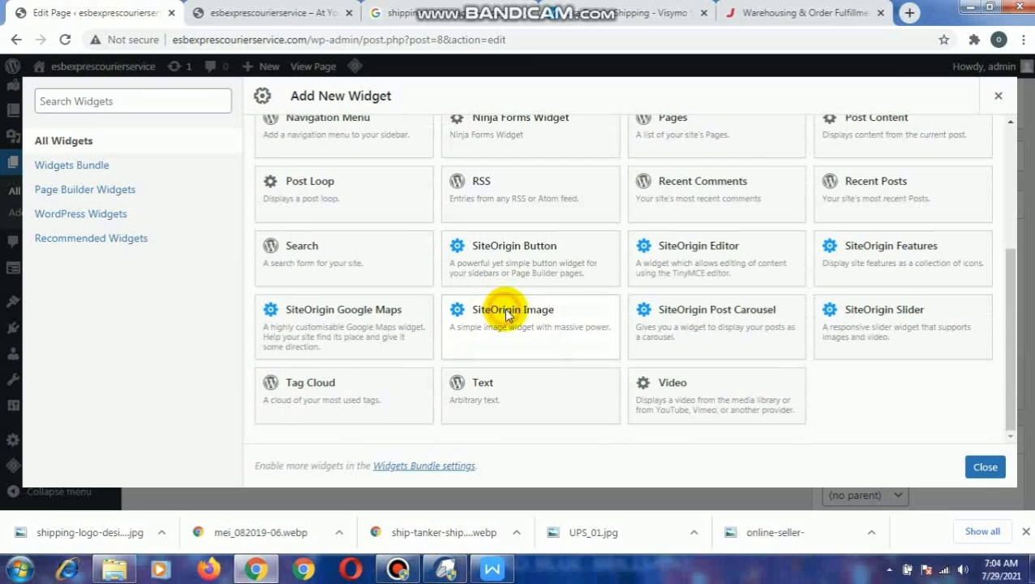
{"action": "left_click", "coordinate": [507, 314]}
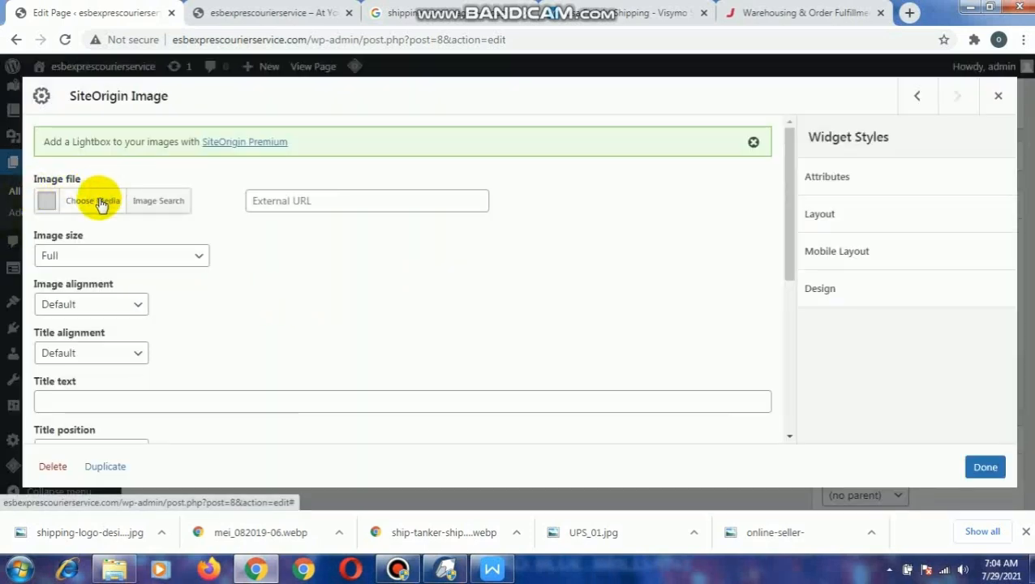
- Upload the pictures im, im1, im2, im4, im5 and im6 from the pics folder to the media library
{"action": "left_click", "coordinate": [97, 203]}
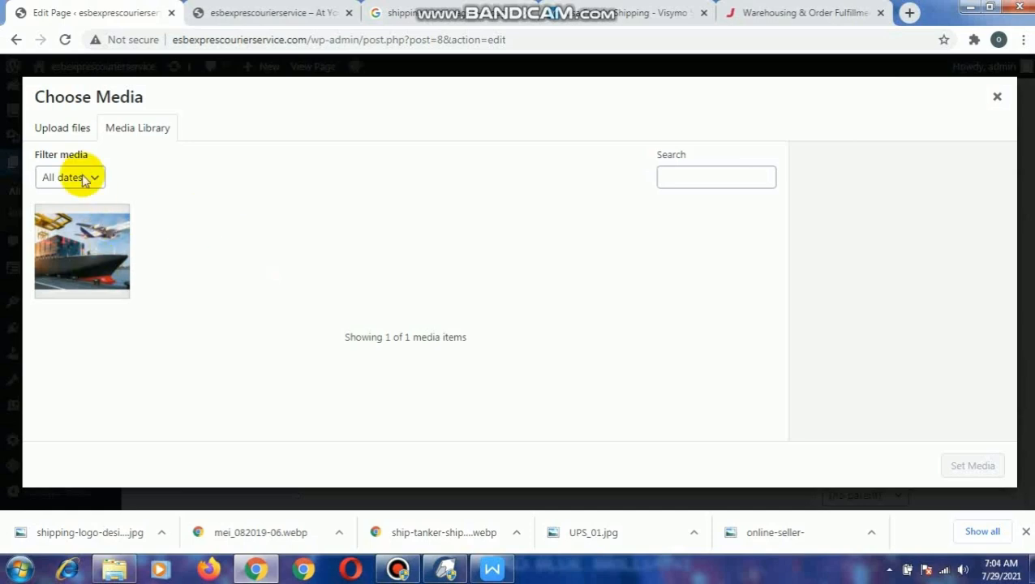
{"action": "left_click", "coordinate": [57, 132]}
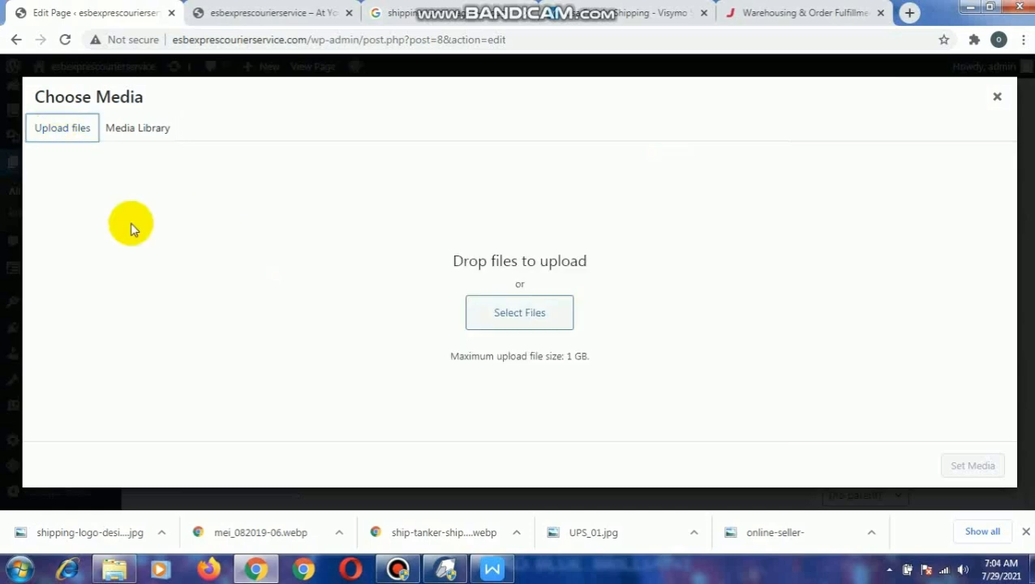
{"action": "left_click", "coordinate": [511, 316]}
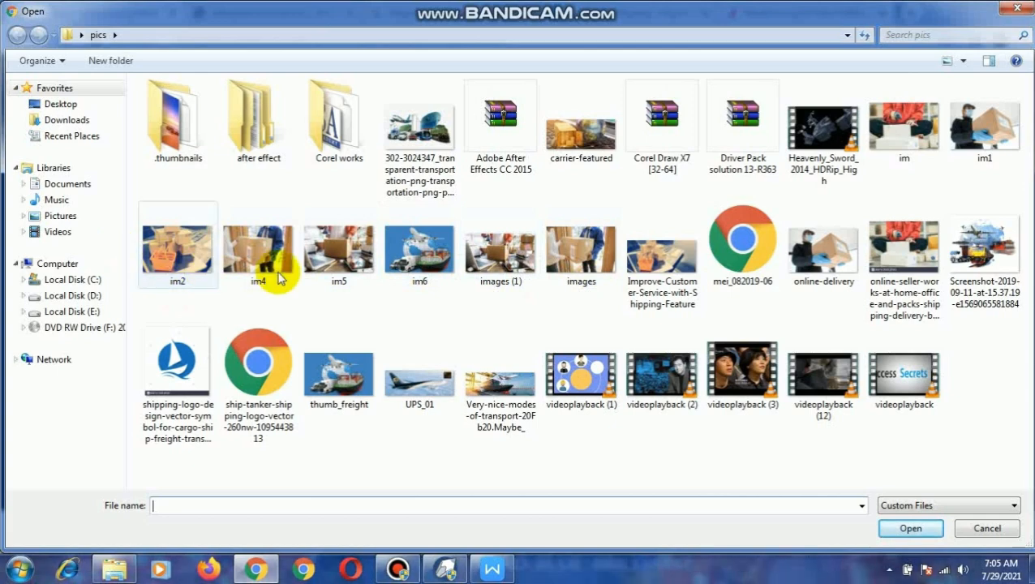
{"action": "left_click", "coordinate": [199, 259]}
{"action": "left_click", "coordinate": [272, 266]}
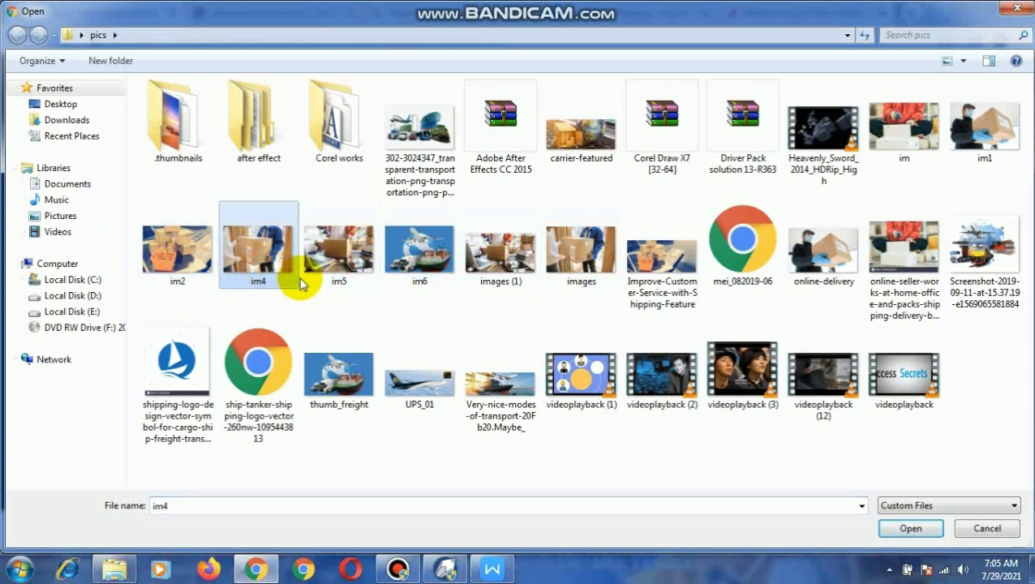
{"action": "left_click", "coordinate": [174, 248], "text": "ctrl"}
{"action": "left_click", "coordinate": [325, 272], "text": "ctrl"}
{"action": "left_click", "coordinate": [398, 276], "text": "ctrl"}
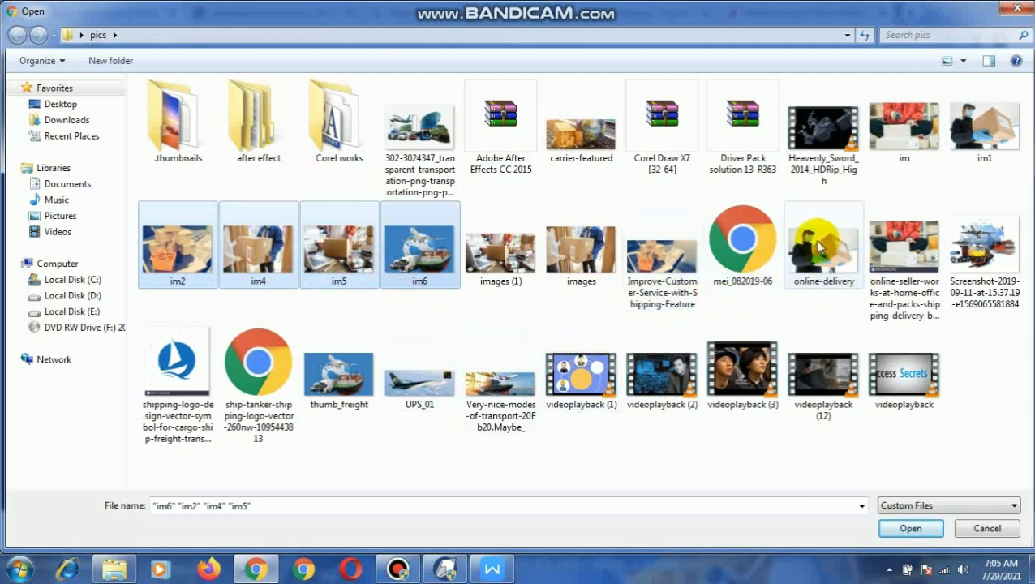
{"action": "left_click", "coordinate": [962, 146], "text": "ctrl"}
{"action": "left_click", "coordinate": [917, 153], "text": "ctrl"}
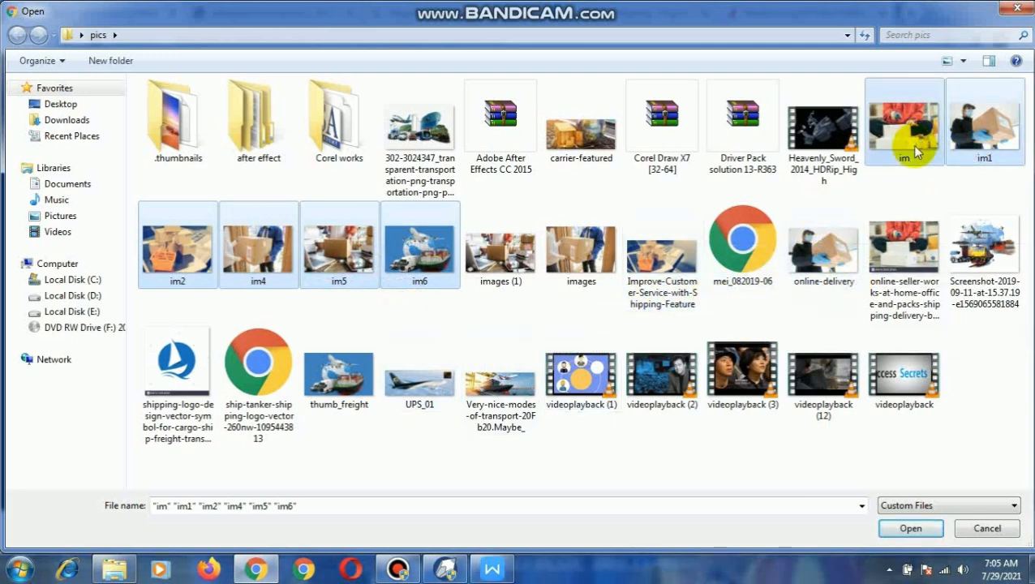
{"action": "left_click", "coordinate": [909, 529]}
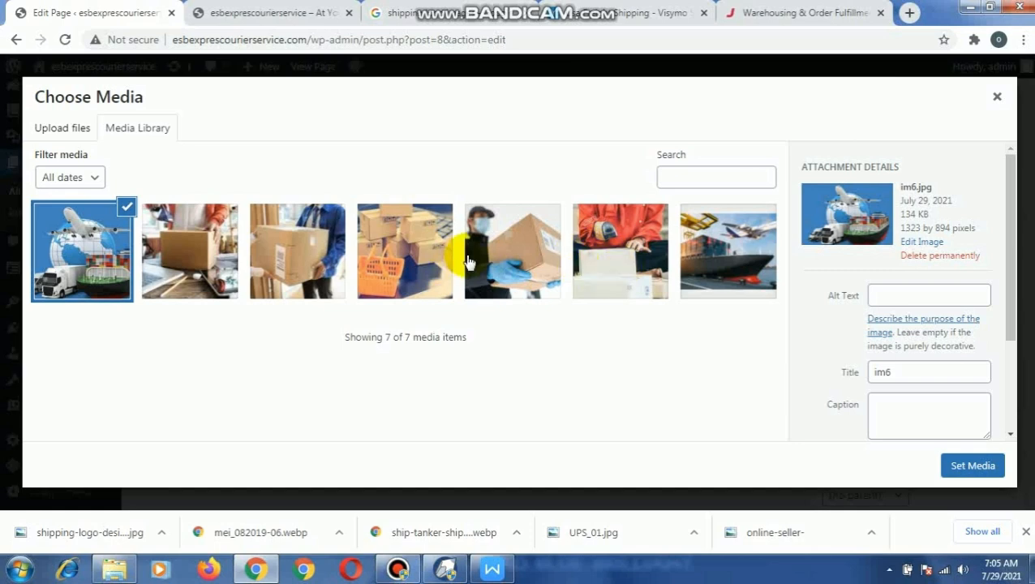
- Set im5 as the first column's image, enable Full width and save the widget
{"action": "left_click", "coordinate": [222, 253]}
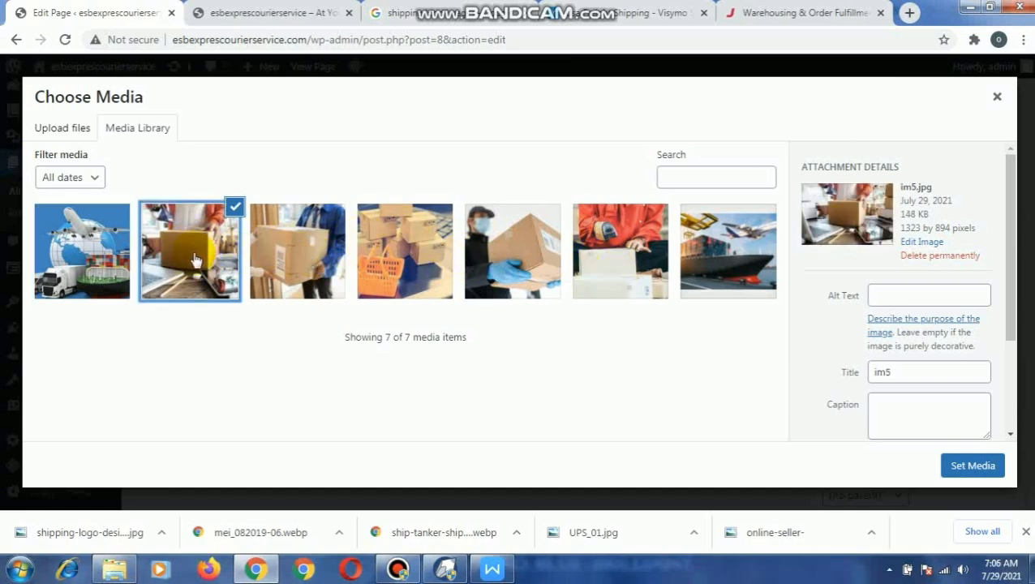
{"action": "left_click", "coordinate": [976, 467]}
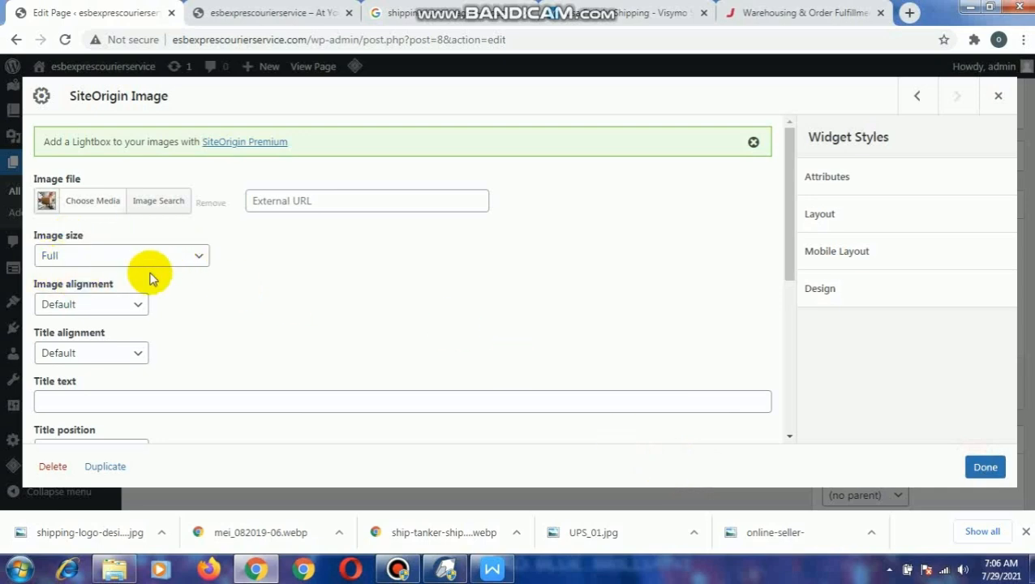
{"action": "scroll", "coordinate": [151, 277], "scroll_direction": "down", "scroll_amount": 1}
{"action": "scroll", "coordinate": [151, 277], "scroll_direction": "down", "scroll_amount": 2}
{"action": "scroll", "coordinate": [182, 247], "scroll_direction": "up", "scroll_amount": 2}
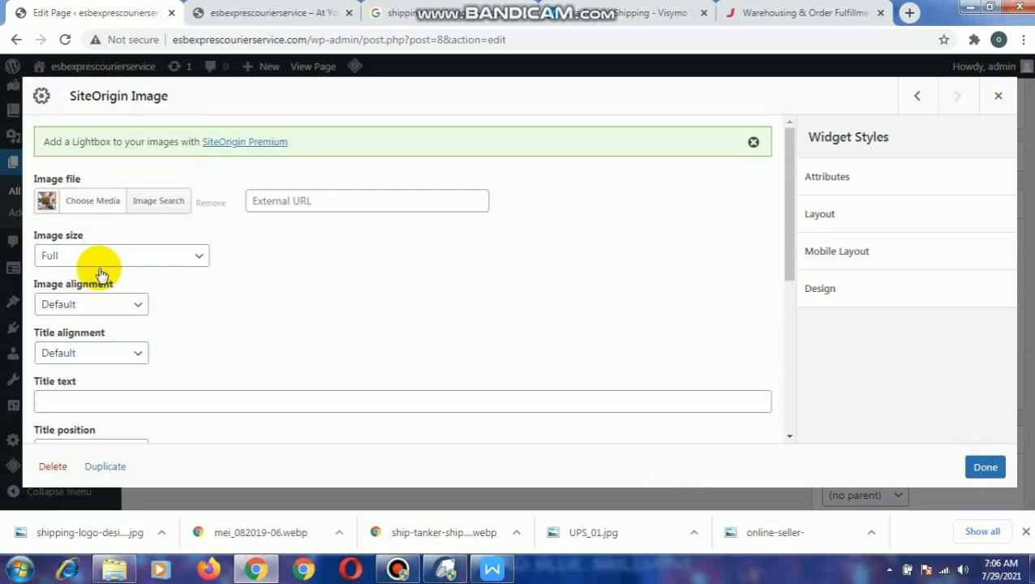
{"action": "scroll", "coordinate": [180, 307], "scroll_direction": "down", "scroll_amount": 2}
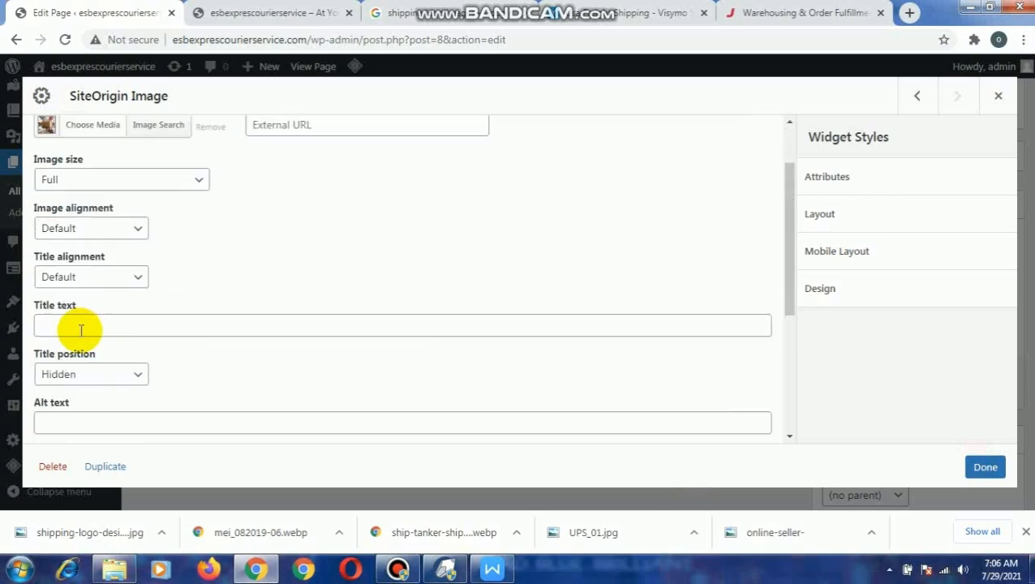
{"action": "scroll", "coordinate": [187, 317], "scroll_direction": "down", "scroll_amount": 4}
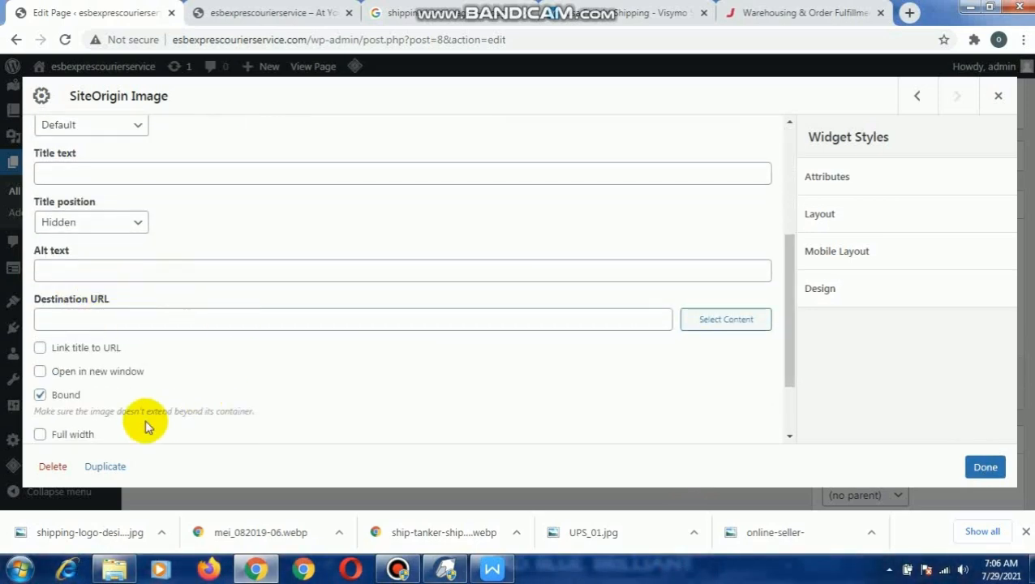
{"action": "scroll", "coordinate": [163, 372], "scroll_direction": "down", "scroll_amount": 2}
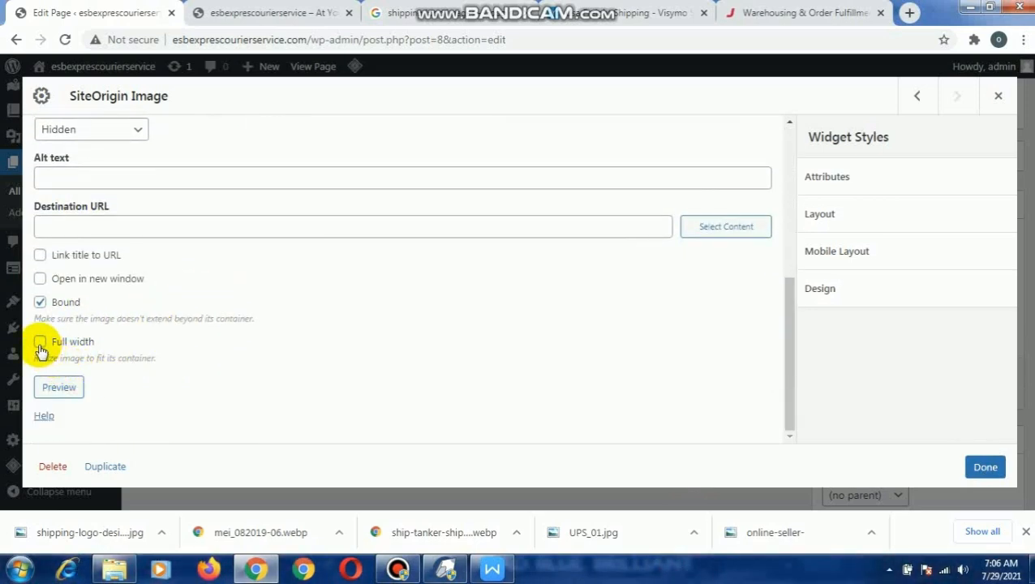
{"action": "scroll", "coordinate": [305, 291], "scroll_direction": "up", "scroll_amount": 9}
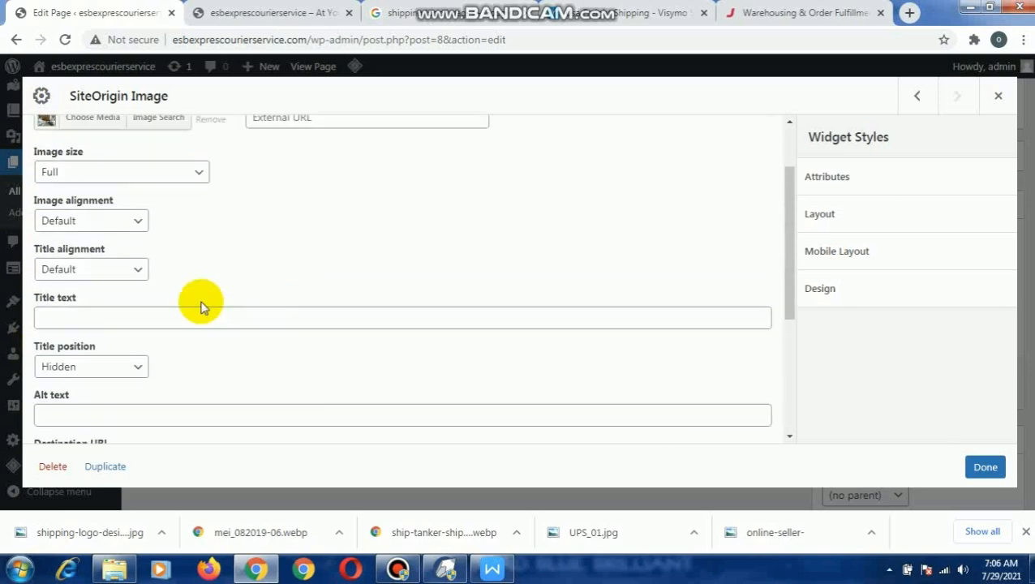
{"action": "scroll", "coordinate": [347, 286], "scroll_direction": "down", "scroll_amount": 8}
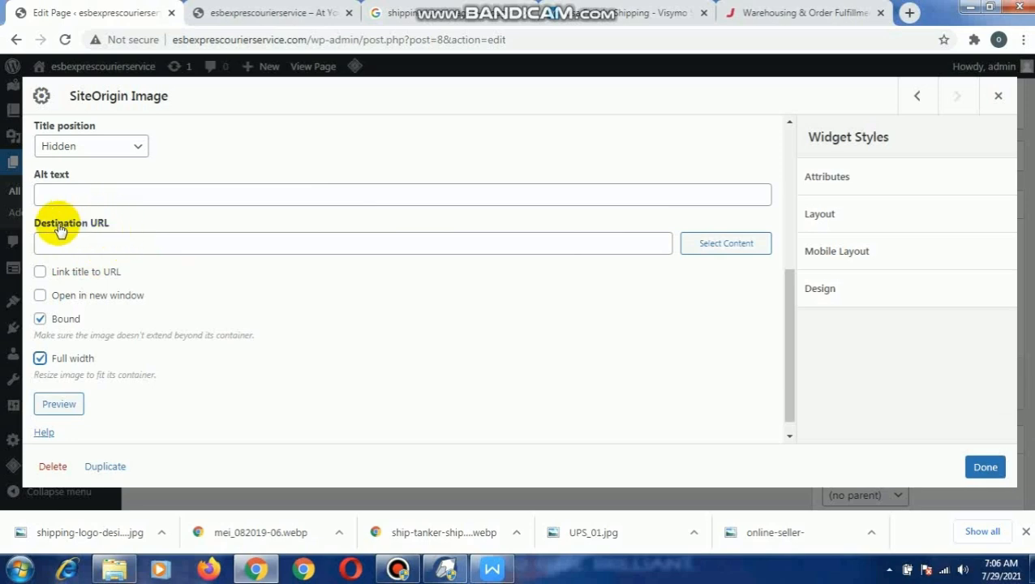
{"action": "left_click", "coordinate": [983, 469]}
- Duplicate the first column's image widget and place one copy each in the second and third columns
{"action": "mouse_move", "coordinate": [276, 421]}
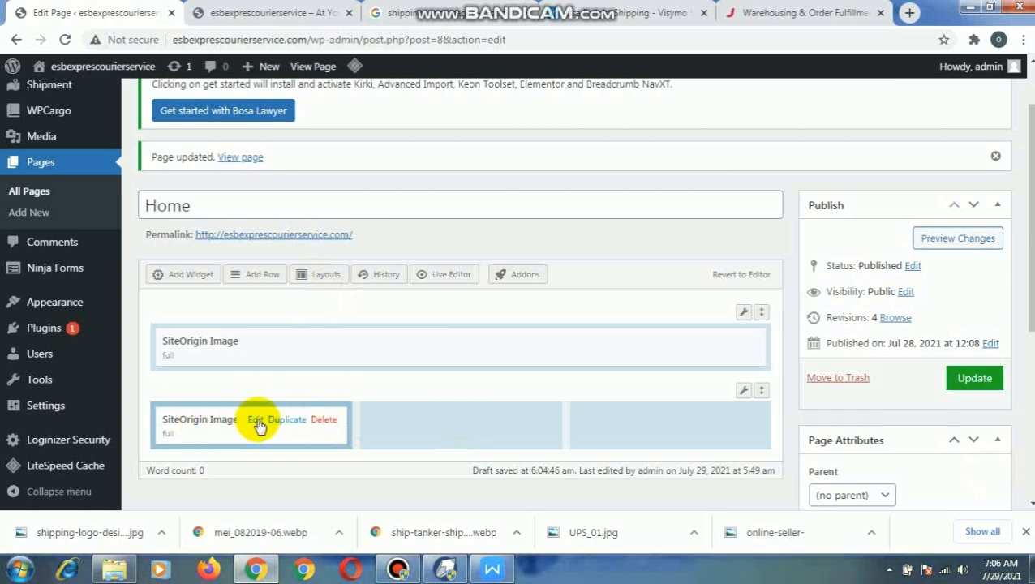
{"action": "left_click", "coordinate": [281, 422]}
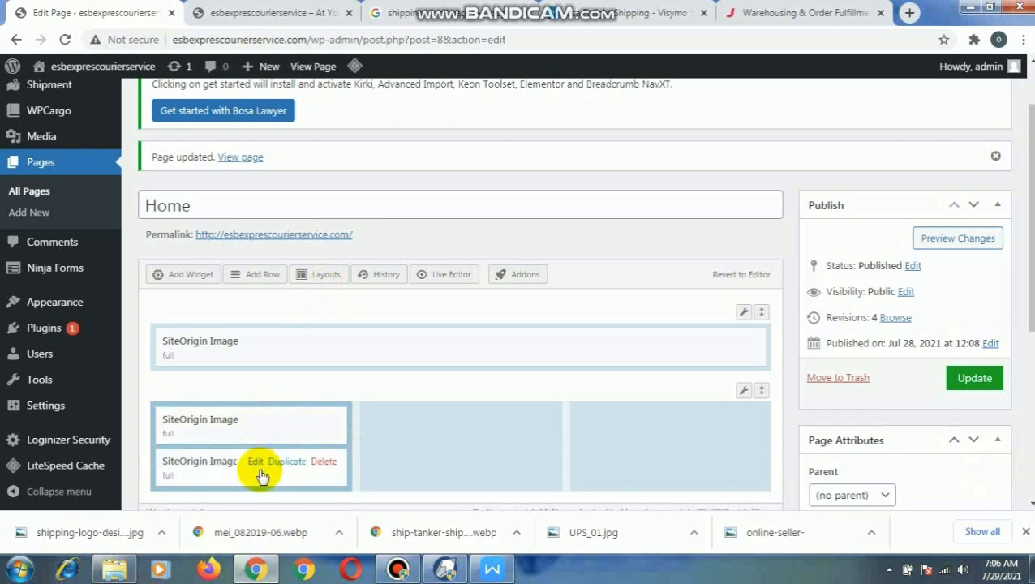
{"action": "left_click_drag", "start_coordinate": [263, 469], "coordinate": [433, 417]}
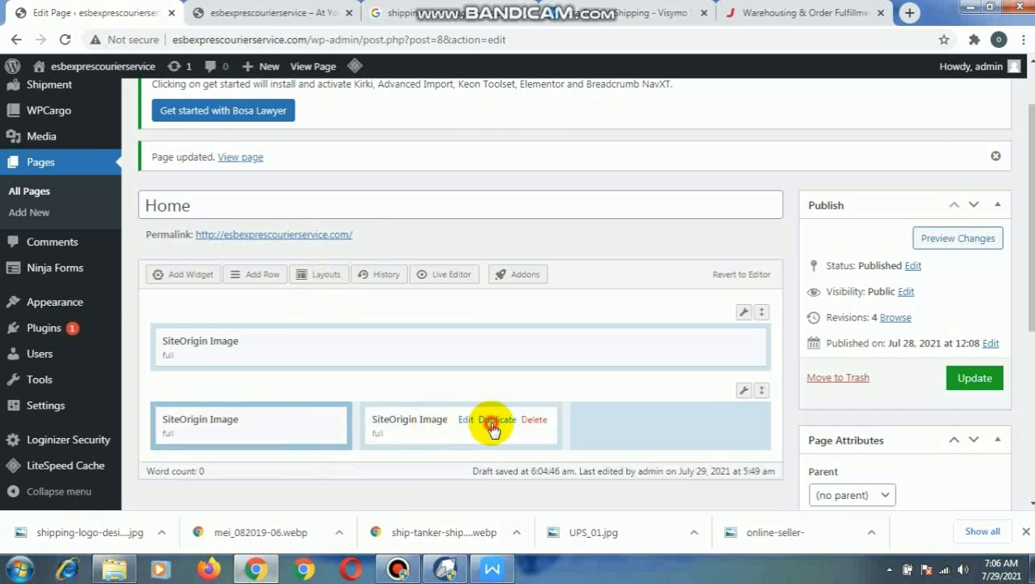
{"action": "left_click", "coordinate": [492, 422]}
{"action": "left_click_drag", "start_coordinate": [436, 463], "coordinate": [647, 421]}
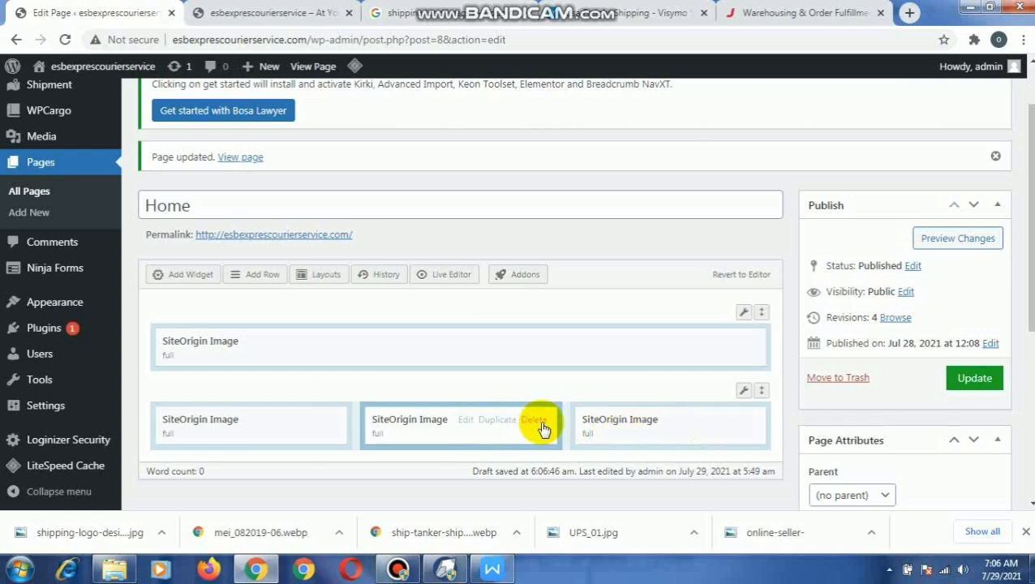
- Replace the image in the second column's widget with im6 and save the widget
{"action": "left_click", "coordinate": [466, 423]}
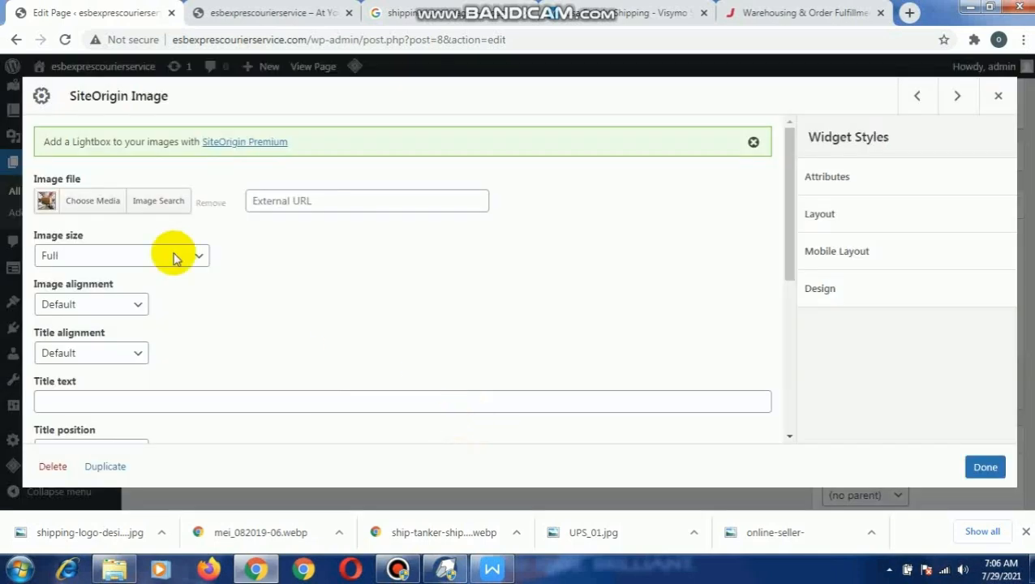
{"action": "left_click", "coordinate": [89, 204]}
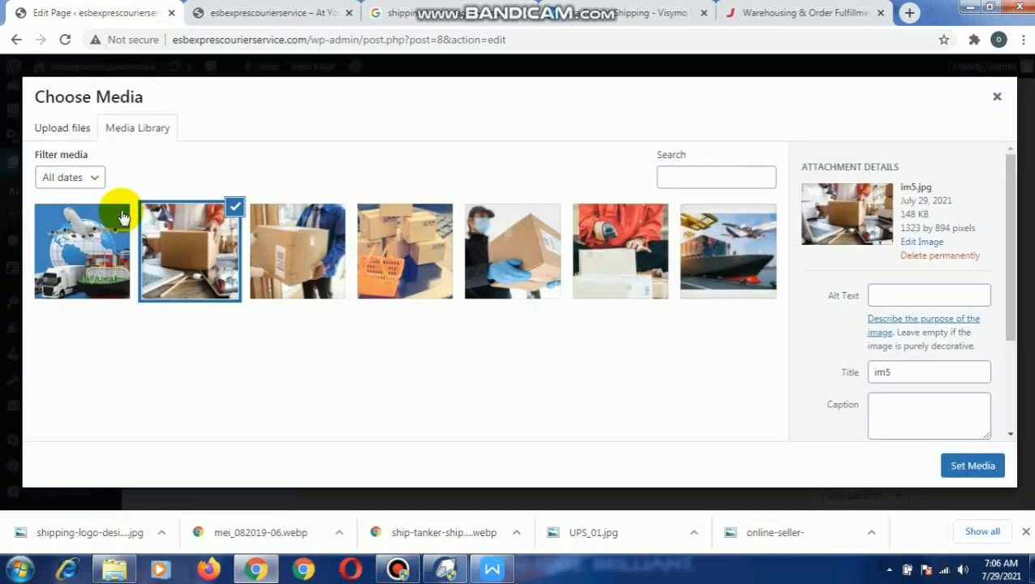
{"action": "left_click", "coordinate": [77, 263]}
{"action": "left_click", "coordinate": [954, 465]}
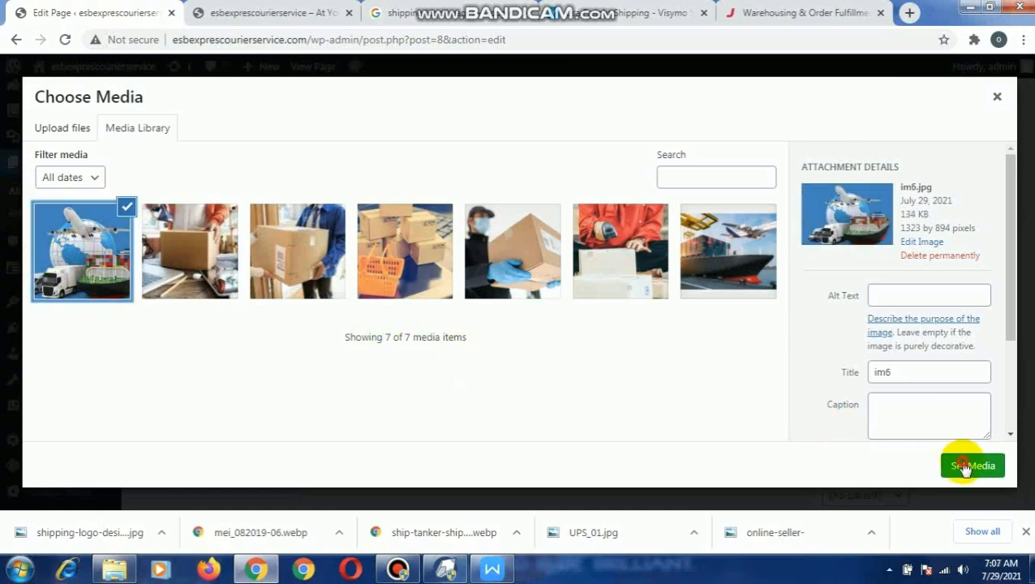
{"action": "scroll", "coordinate": [277, 330], "scroll_direction": "down", "scroll_amount": 4}
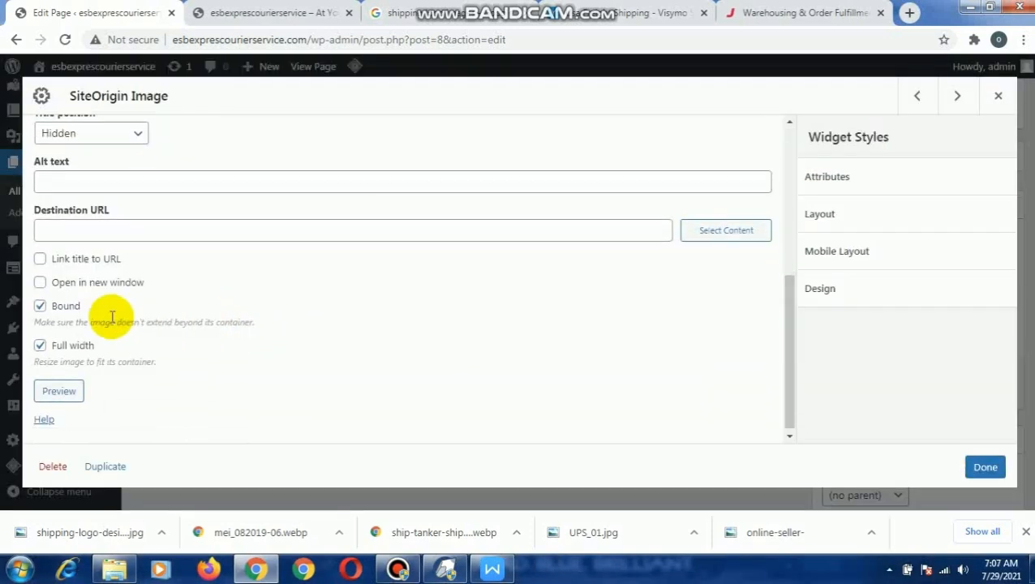
{"action": "scroll", "coordinate": [134, 261], "scroll_direction": "up", "scroll_amount": 5}
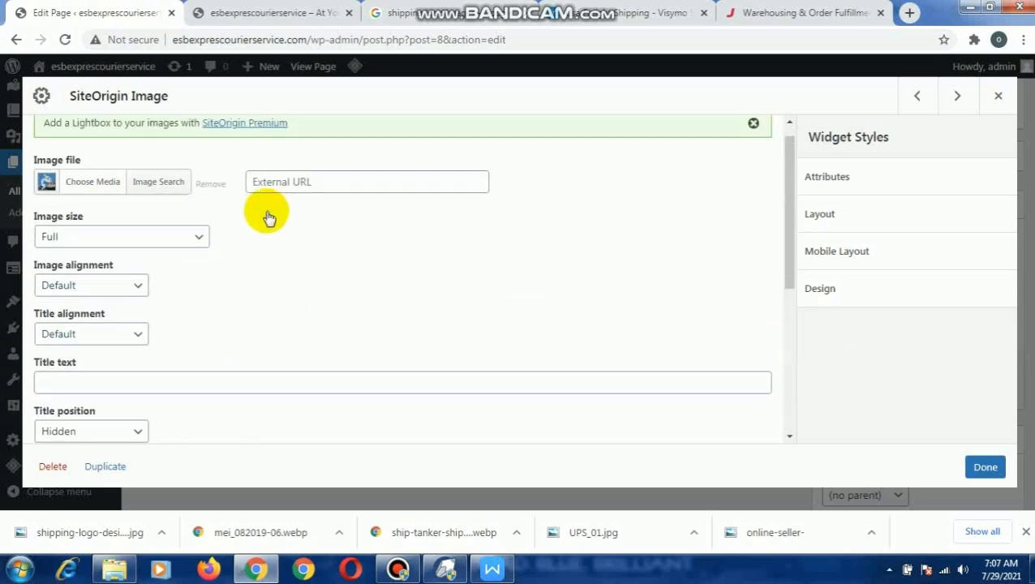
{"action": "scroll", "coordinate": [268, 215], "scroll_direction": "down", "scroll_amount": 3}
{"action": "left_click", "coordinate": [986, 467]}
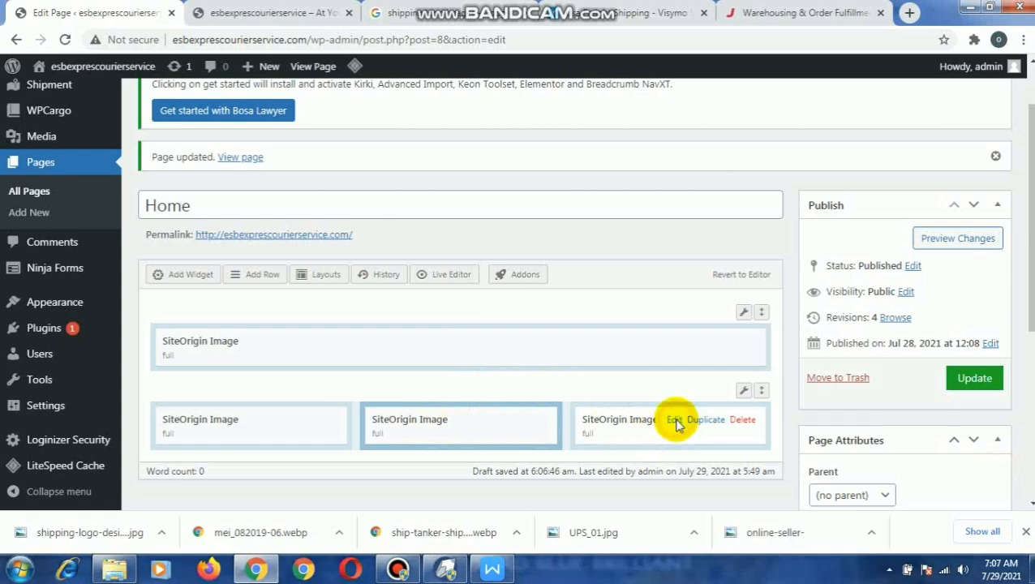
- Replace the image in the third column's widget with im and save the widget
{"action": "left_click", "coordinate": [676, 420]}
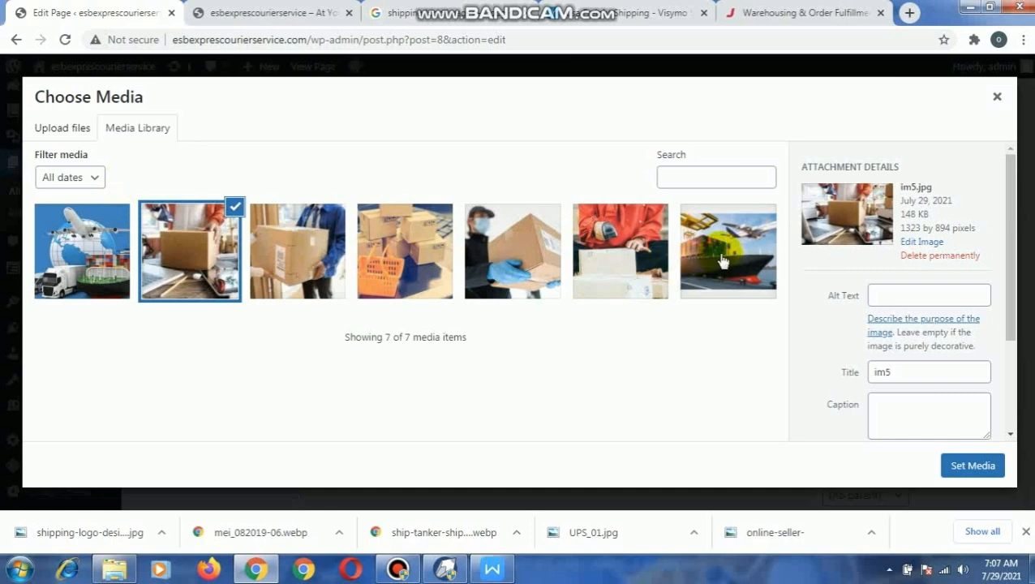
{"action": "left_click", "coordinate": [640, 257]}
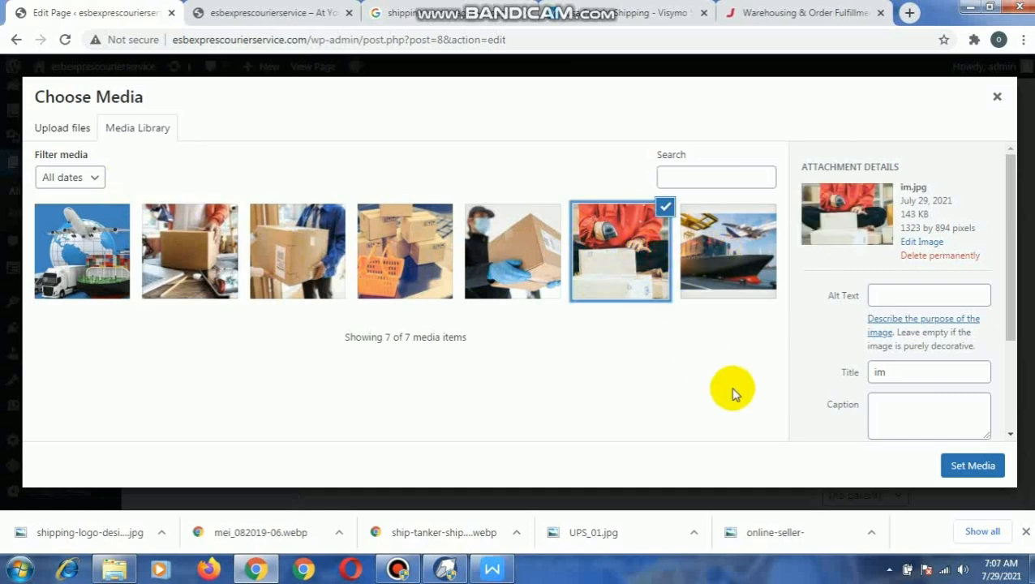
{"action": "left_click", "coordinate": [965, 469]}
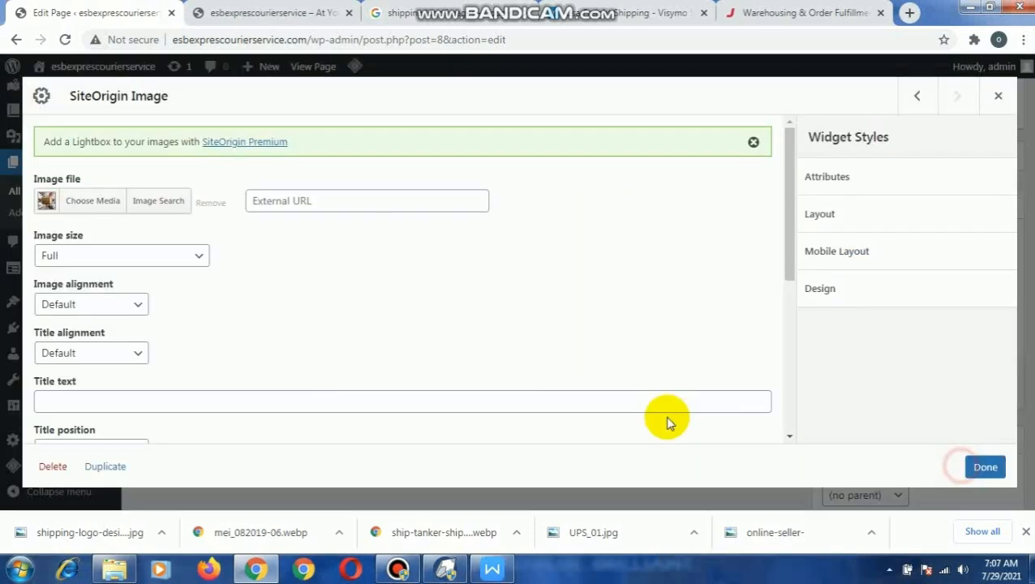
{"action": "left_click", "coordinate": [984, 468]}
- Duplicate the three-column image row
{"action": "scroll", "coordinate": [560, 390], "scroll_direction": "down", "scroll_amount": 2}
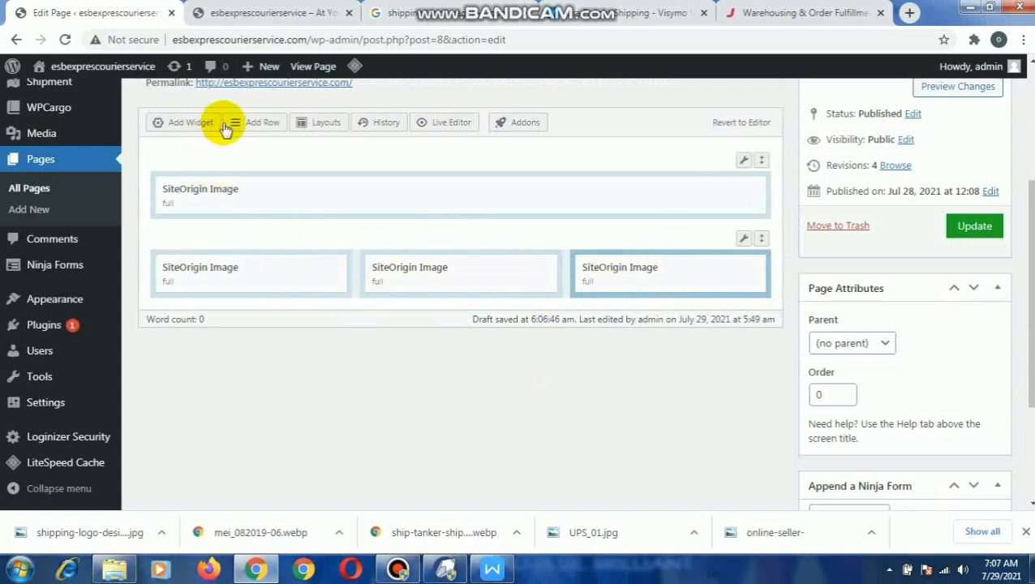
{"action": "mouse_move", "coordinate": [744, 244]}
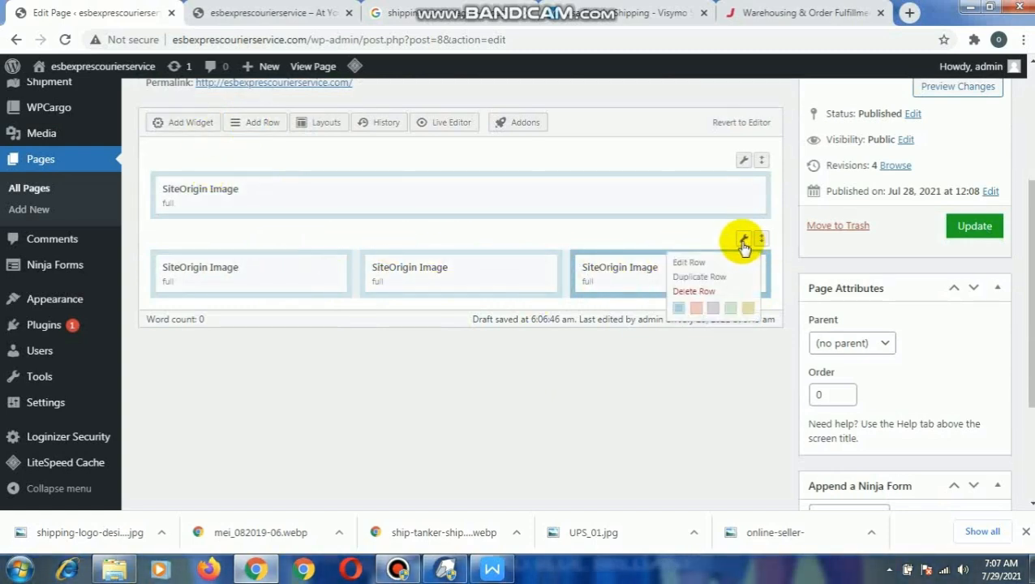
{"action": "left_click", "coordinate": [703, 277]}
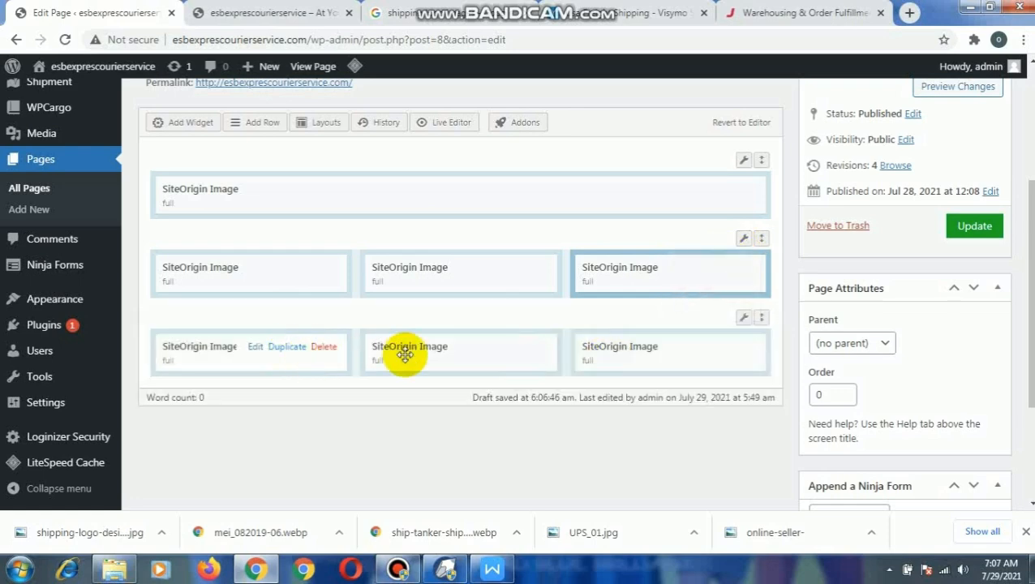
- Replace the image in the first column of the duplicated row with im4 and save the widget
{"action": "left_click", "coordinate": [253, 349]}
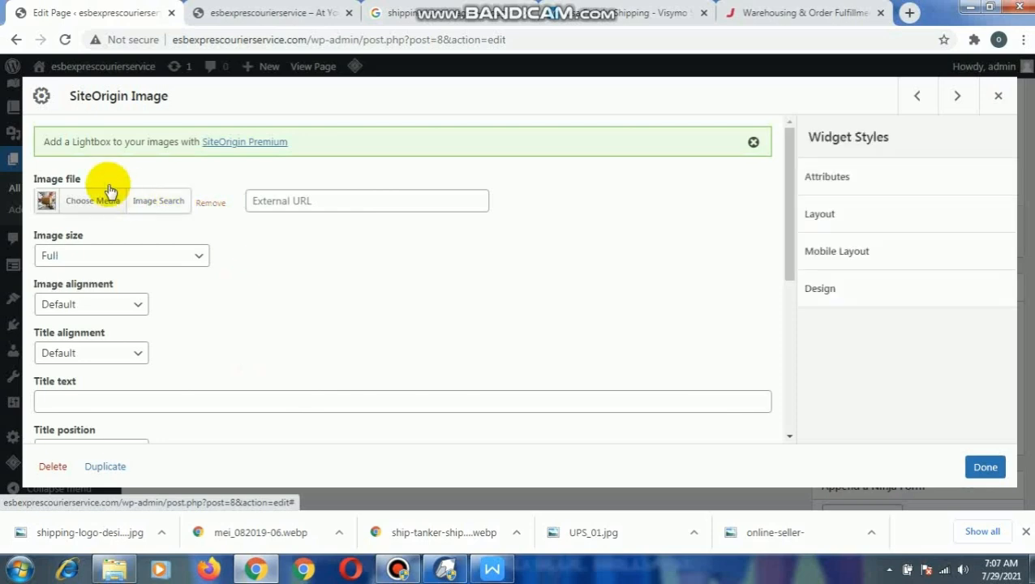
{"action": "left_click", "coordinate": [99, 200]}
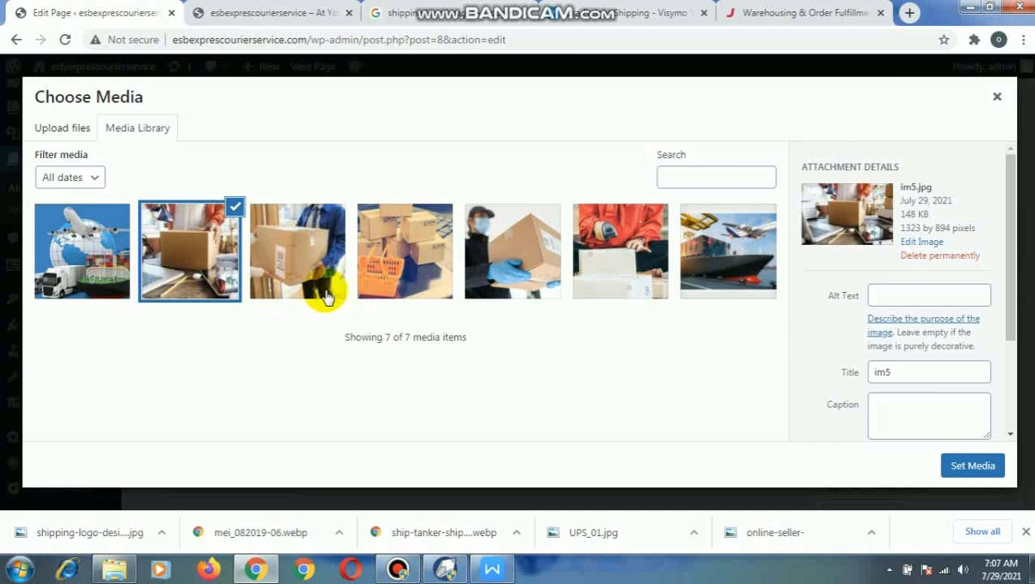
{"action": "left_click", "coordinate": [318, 256]}
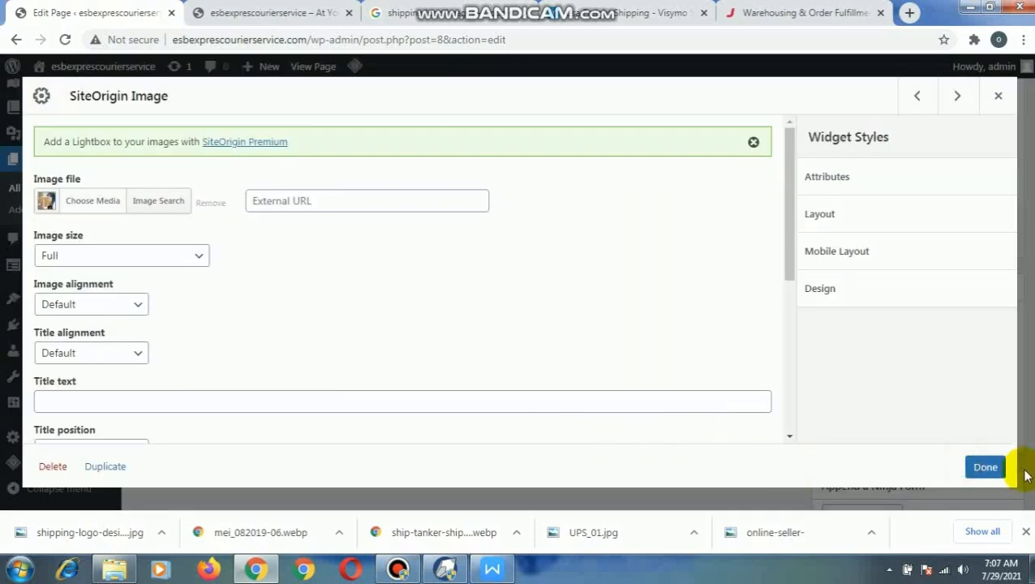
{"action": "left_click", "coordinate": [984, 467]}
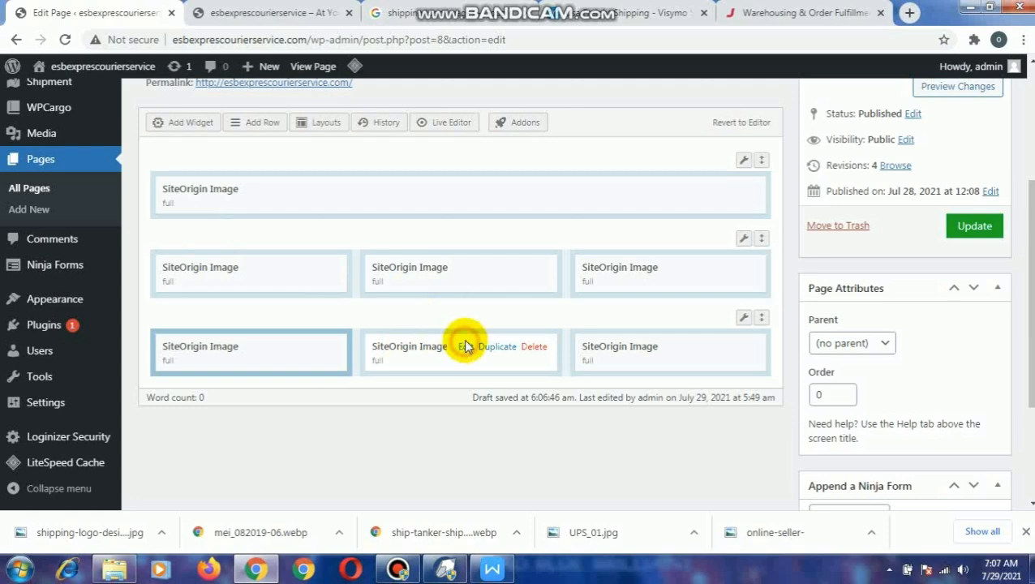
- Replace the image in the second column of the duplicated row with im1 and save the widget
{"action": "left_click", "coordinate": [466, 347]}
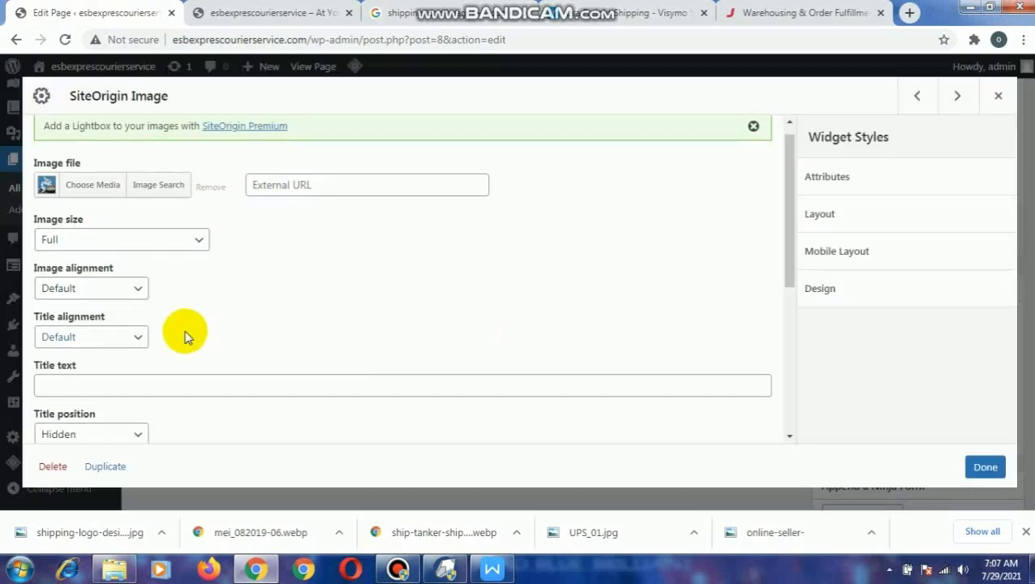
{"action": "scroll", "coordinate": [167, 339], "scroll_direction": "down", "scroll_amount": 4}
{"action": "scroll", "coordinate": [150, 323], "scroll_direction": "up", "scroll_amount": 4}
{"action": "left_click", "coordinate": [95, 203]}
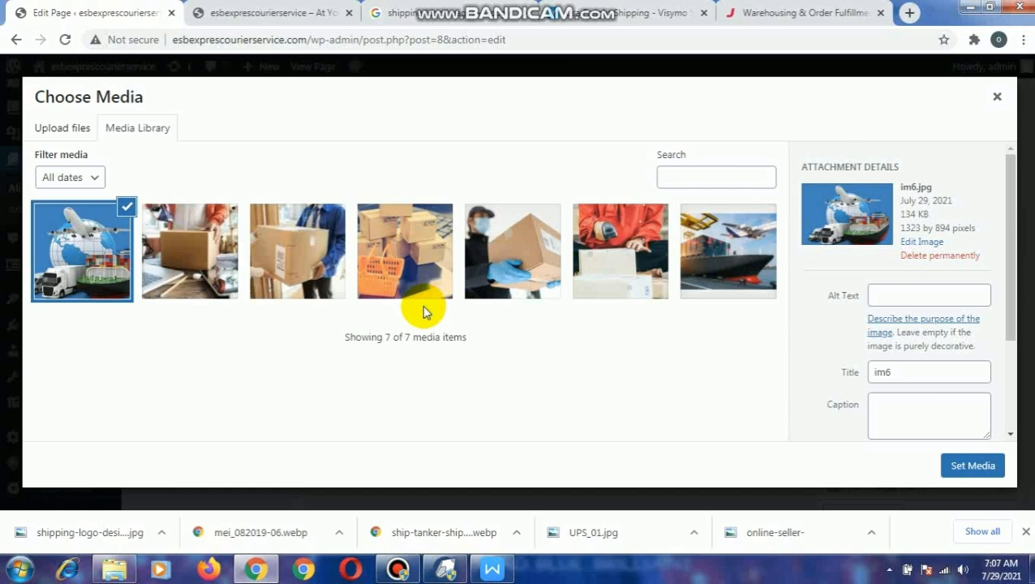
{"action": "left_click", "coordinate": [501, 265]}
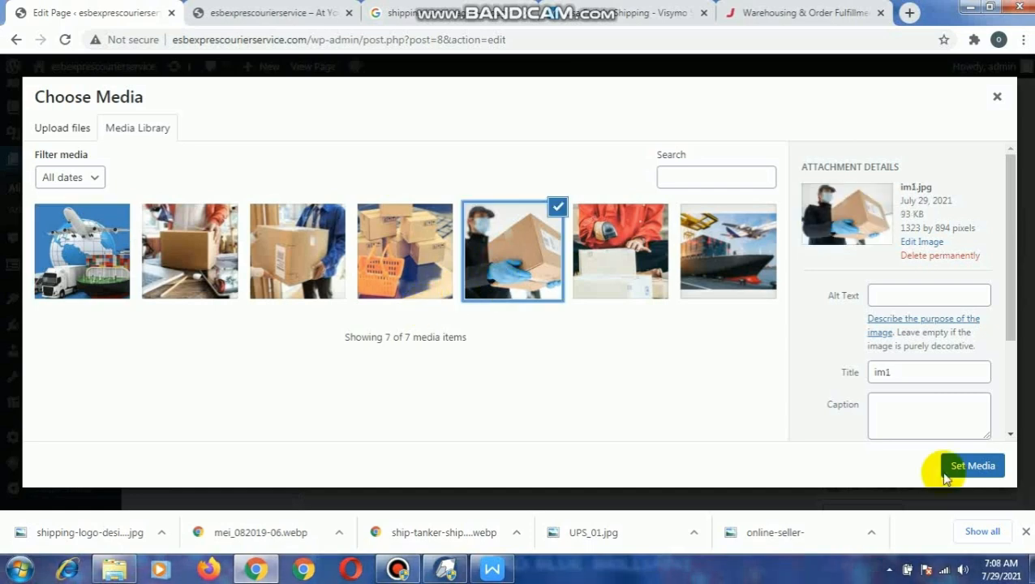
{"action": "left_click", "coordinate": [967, 468]}
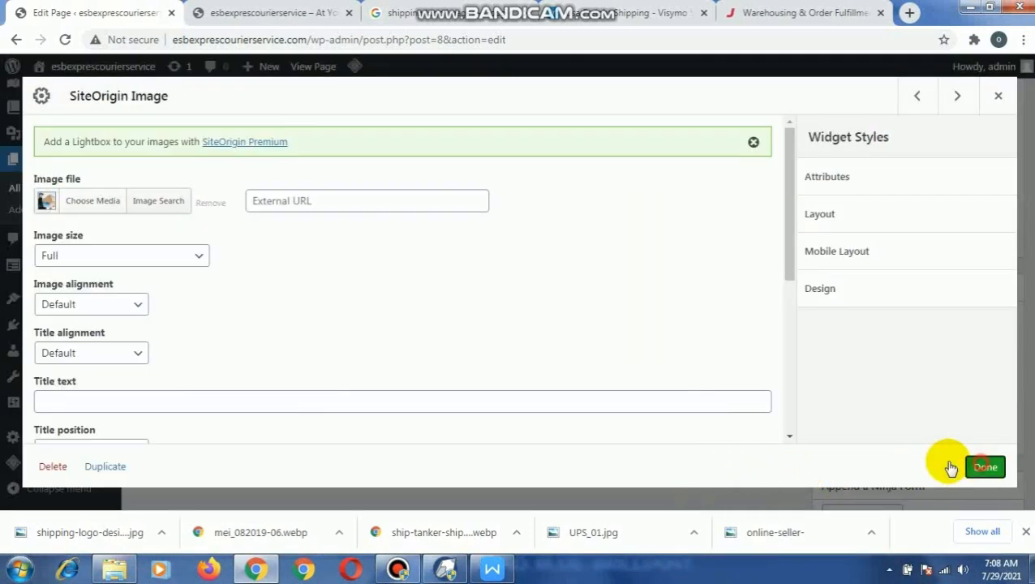
{"action": "left_click", "coordinate": [980, 465]}
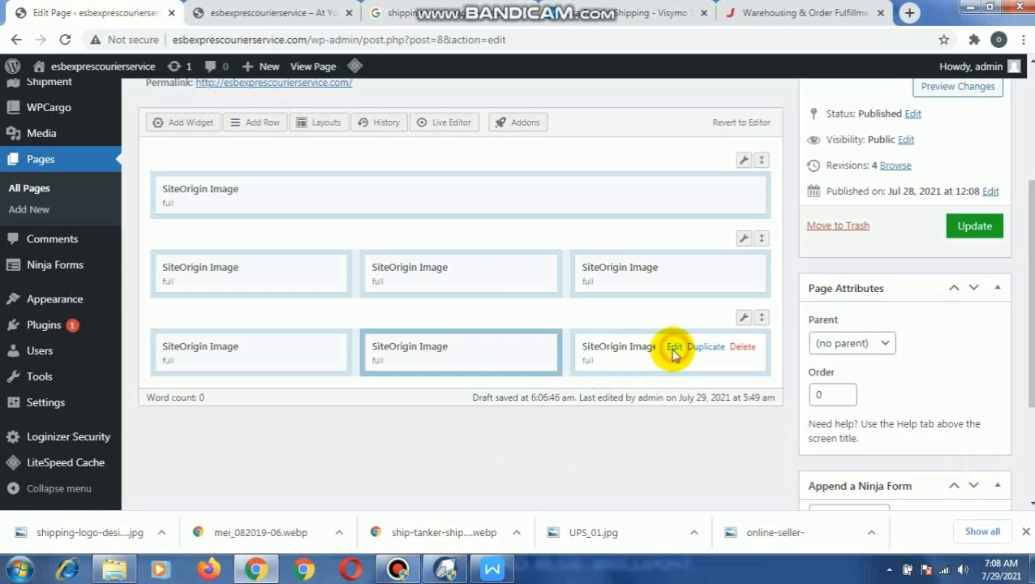
- Replace the image in the third column of the duplicated row with im2, save the widget and update the page
{"action": "left_click", "coordinate": [673, 350]}
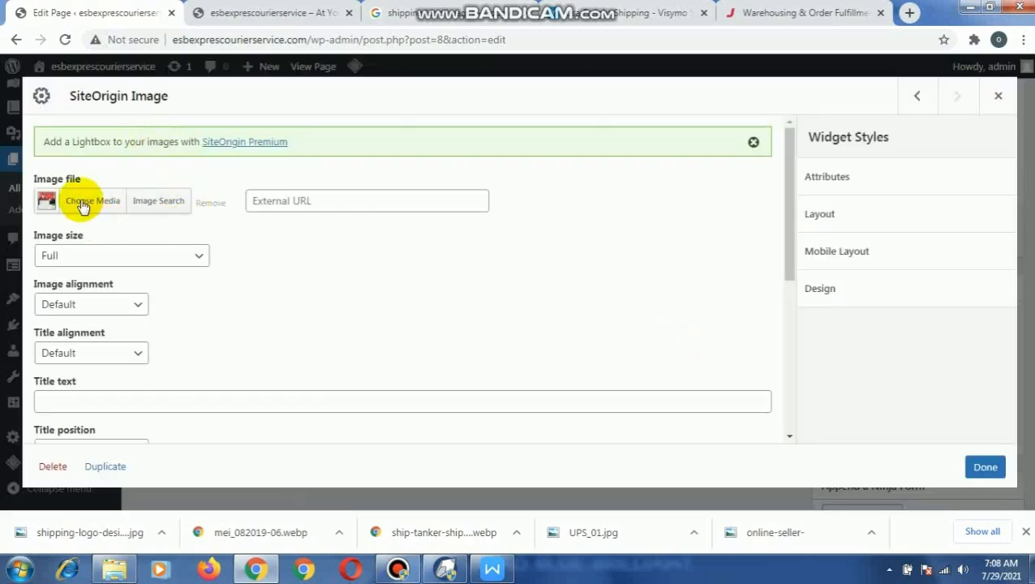
{"action": "left_click", "coordinate": [83, 203]}
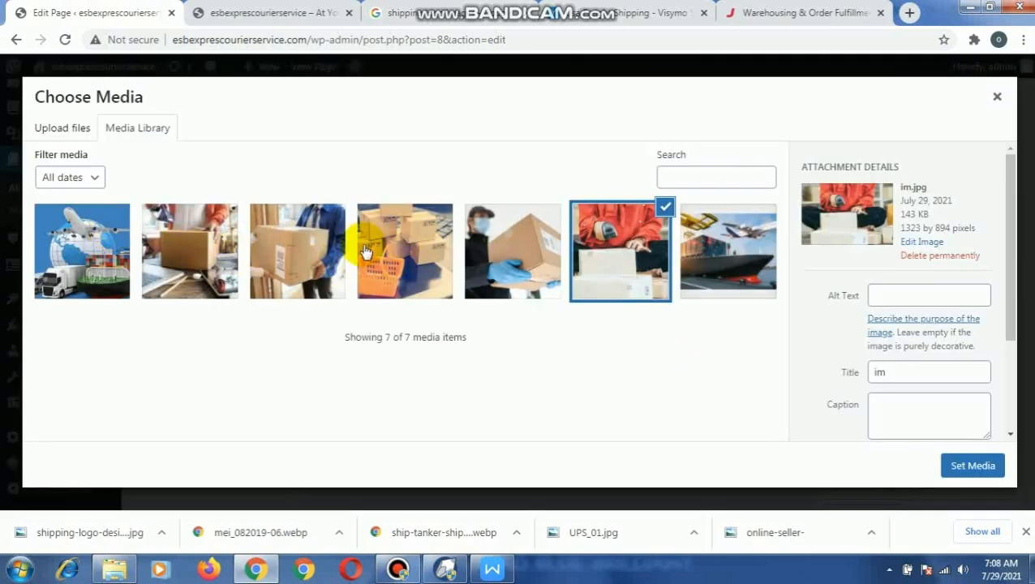
{"action": "left_click", "coordinate": [423, 252]}
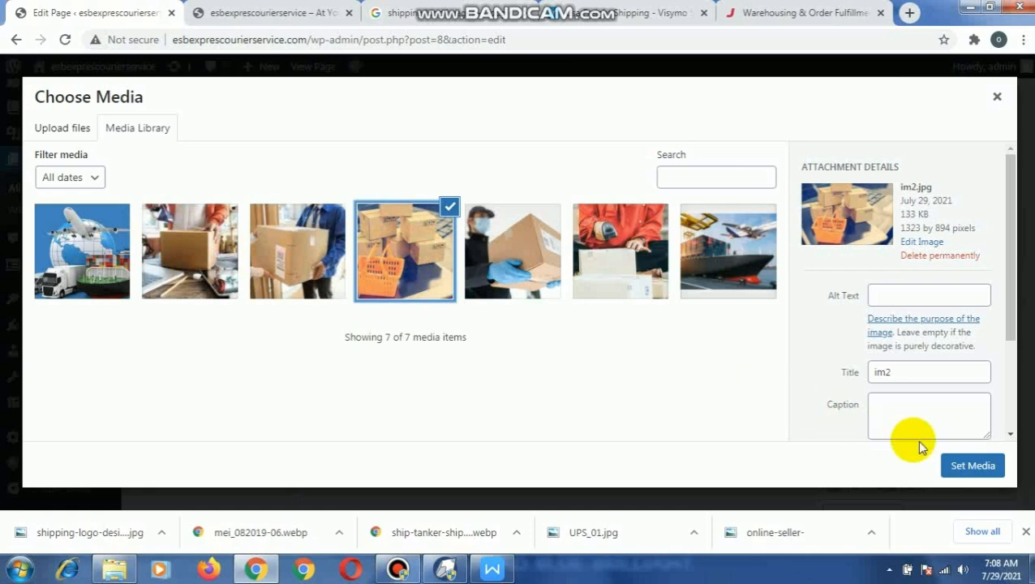
{"action": "left_click", "coordinate": [972, 466]}
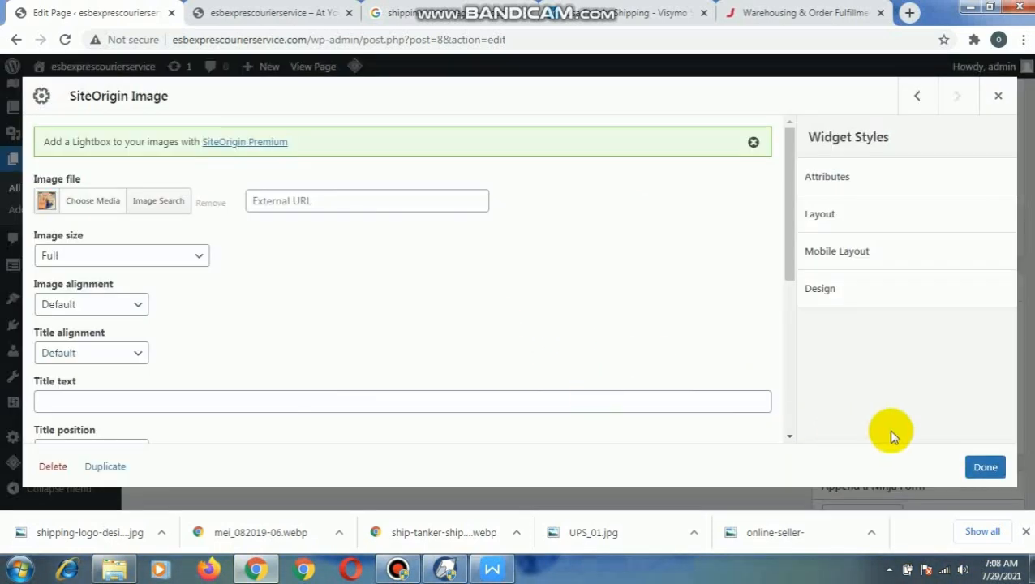
{"action": "left_click", "coordinate": [982, 468]}
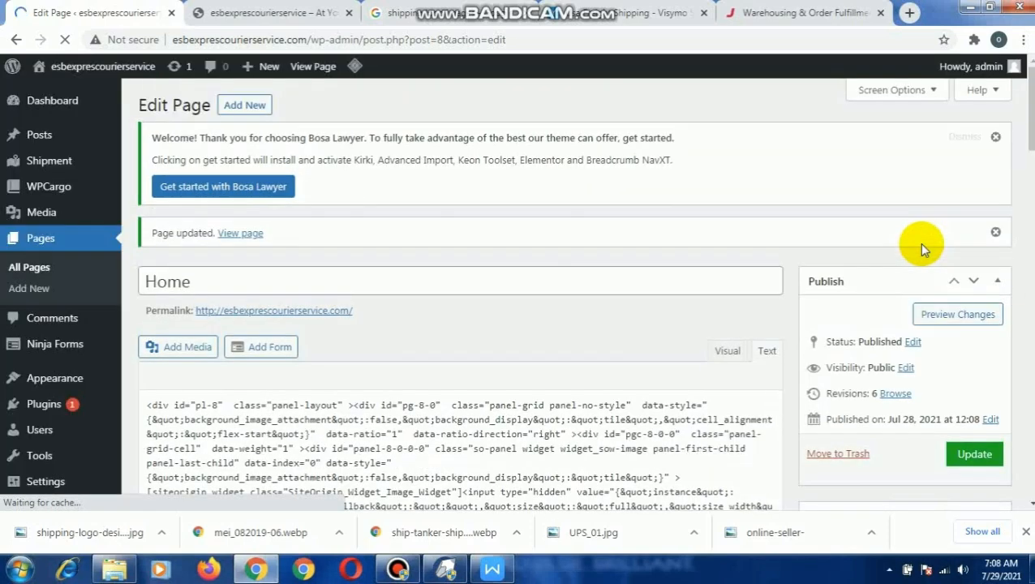
- Compare the Home page's editor layout with the live home page in the other browser tab
{"action": "scroll", "coordinate": [919, 242], "scroll_direction": "down", "scroll_amount": 1}
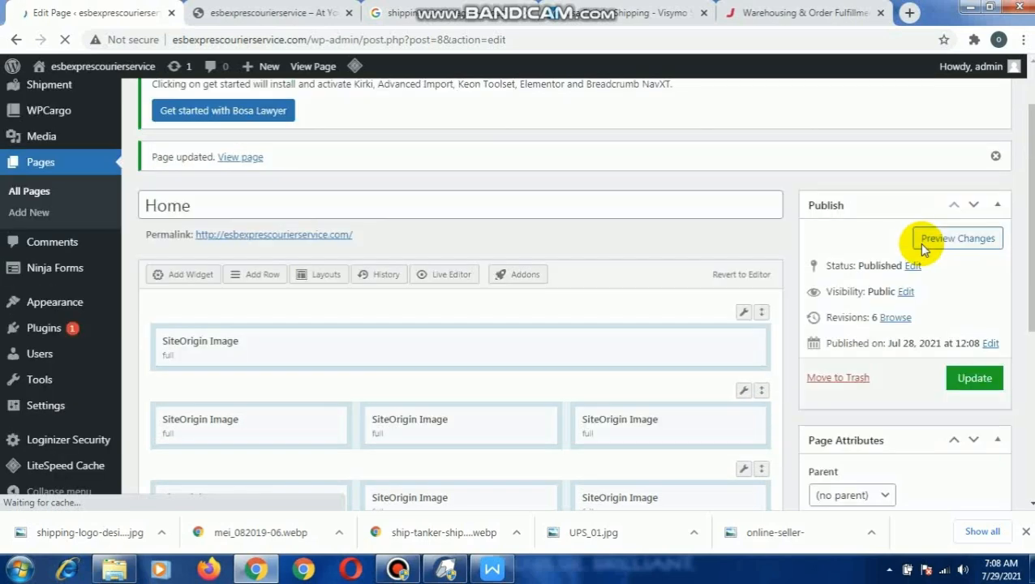
{"action": "scroll", "coordinate": [692, 344], "scroll_direction": "down", "scroll_amount": 3}
{"action": "scroll", "coordinate": [365, 280], "scroll_direction": "up", "scroll_amount": 3}
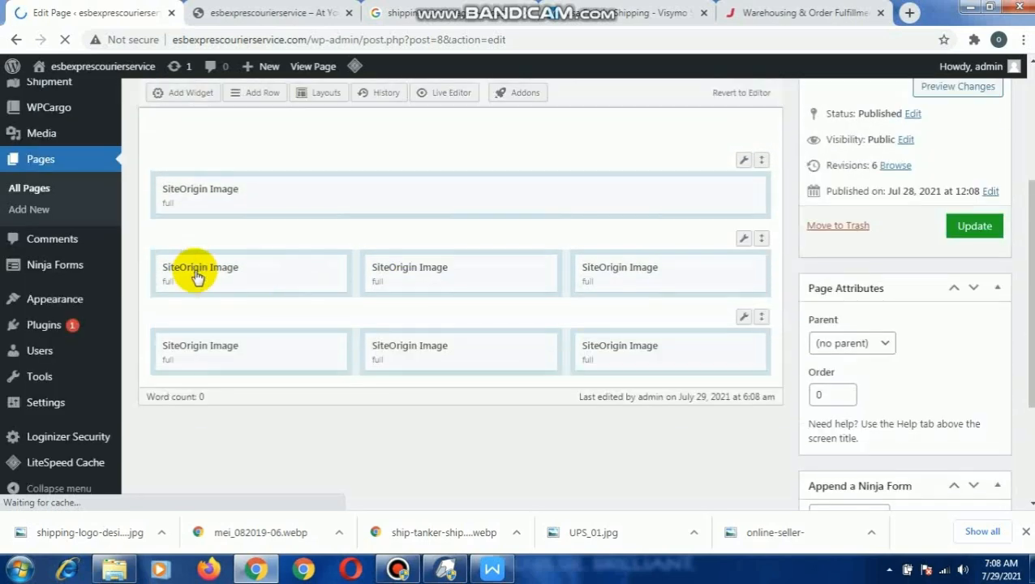
{"action": "left_click", "coordinate": [262, 9]}
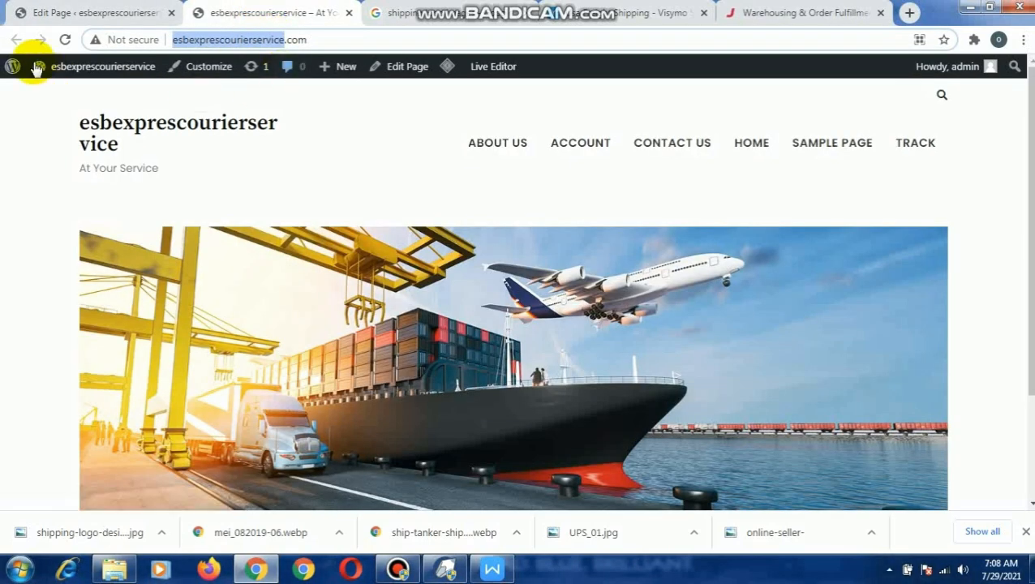
{"action": "scroll", "coordinate": [341, 297], "scroll_direction": "down", "scroll_amount": 3}
{"action": "scroll", "coordinate": [273, 293], "scroll_direction": "up", "scroll_amount": 3}
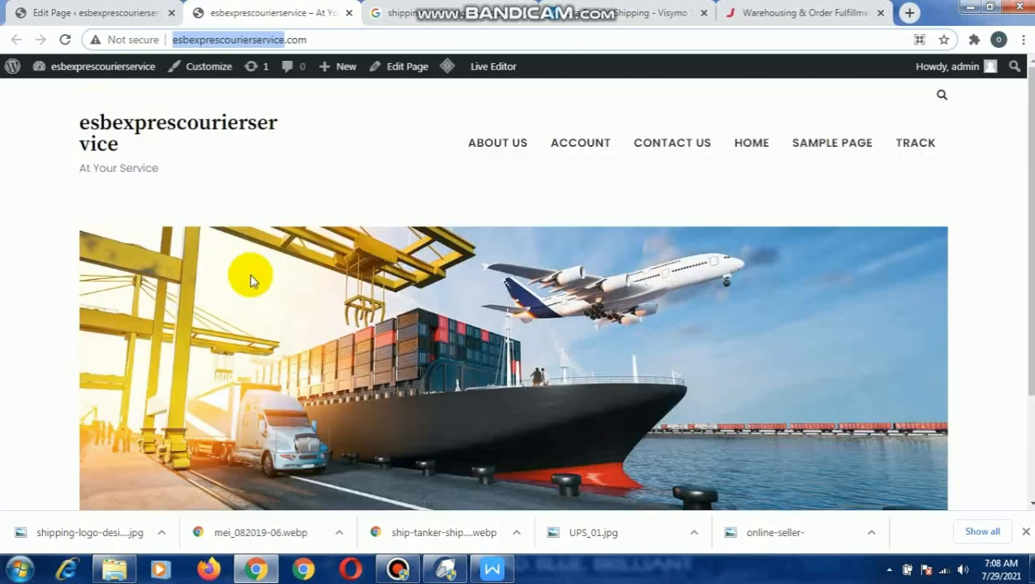
{"action": "left_click", "coordinate": [72, 13]}
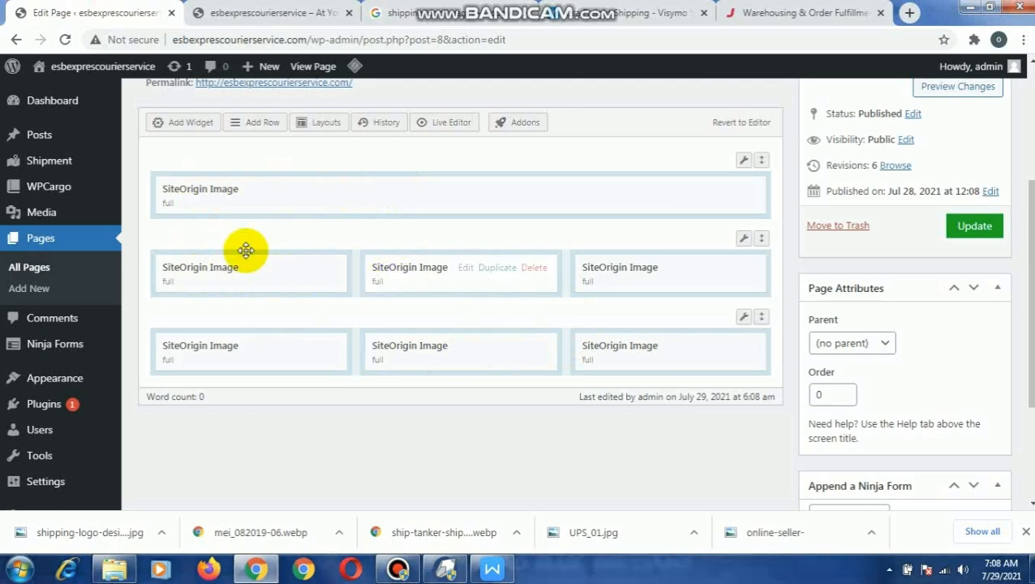
{"action": "left_click", "coordinate": [268, 13]}
{"action": "scroll", "coordinate": [433, 329], "scroll_direction": "down", "scroll_amount": 1}
{"action": "scroll", "coordinate": [423, 319], "scroll_direction": "down", "scroll_amount": 1}
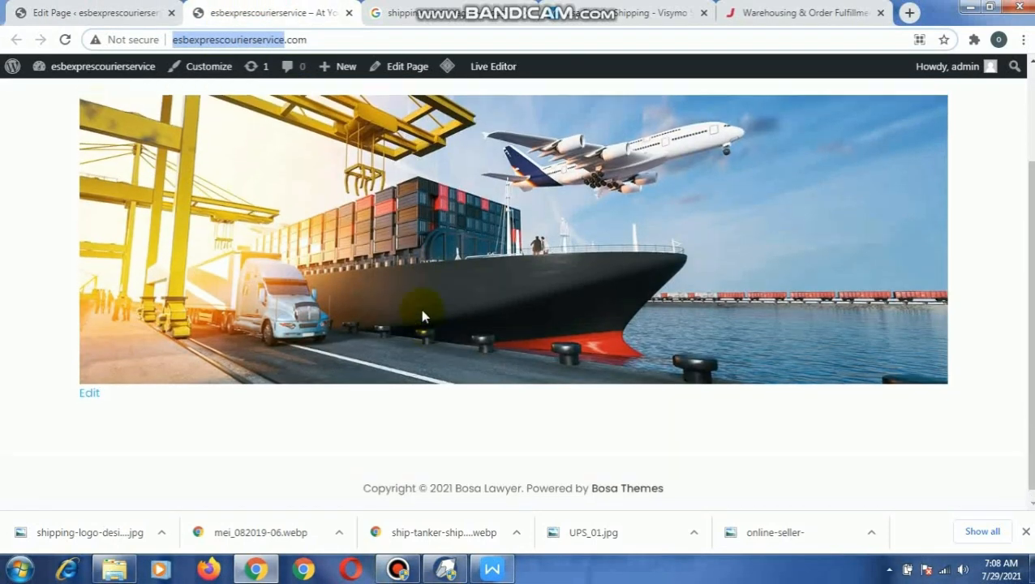
{"action": "scroll", "coordinate": [423, 319], "scroll_direction": "up", "scroll_amount": 2}
- Reload the live home page and review the banner and both three-column image rows
{"action": "left_click", "coordinate": [64, 39]}
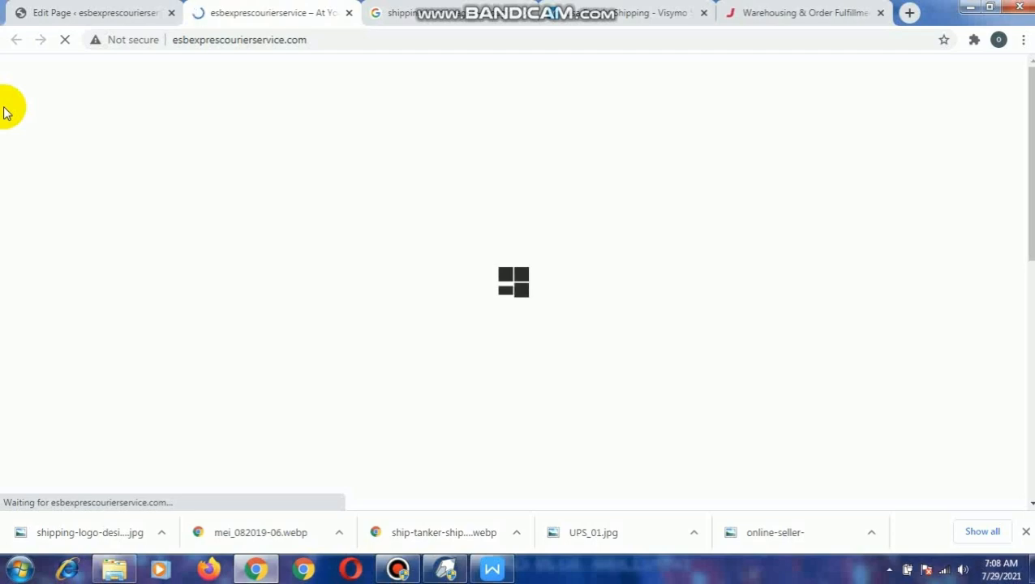
{"action": "scroll", "coordinate": [475, 297], "scroll_direction": "down", "scroll_amount": 7}
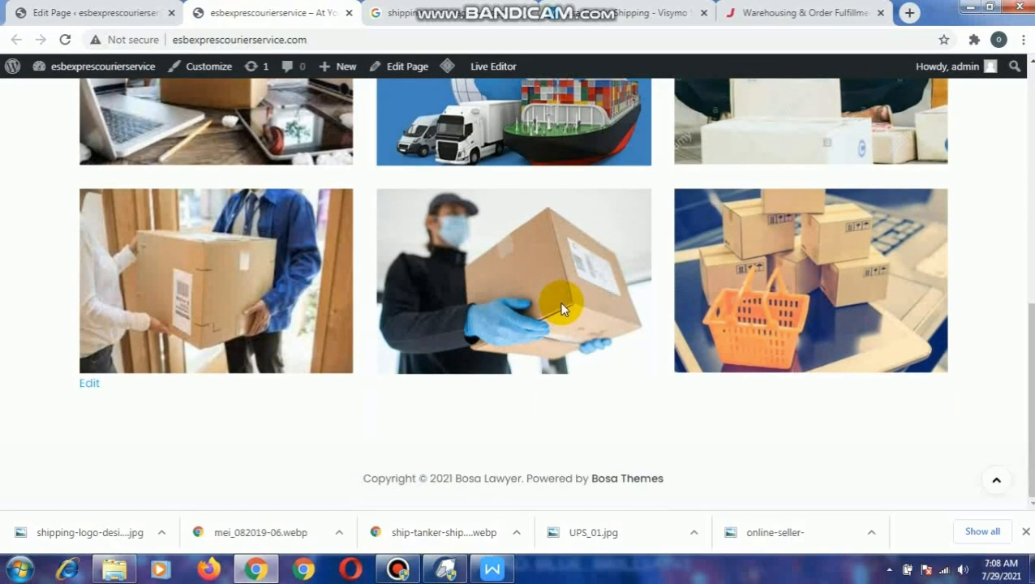
{"action": "scroll", "coordinate": [542, 293], "scroll_direction": "up", "scroll_amount": 3}
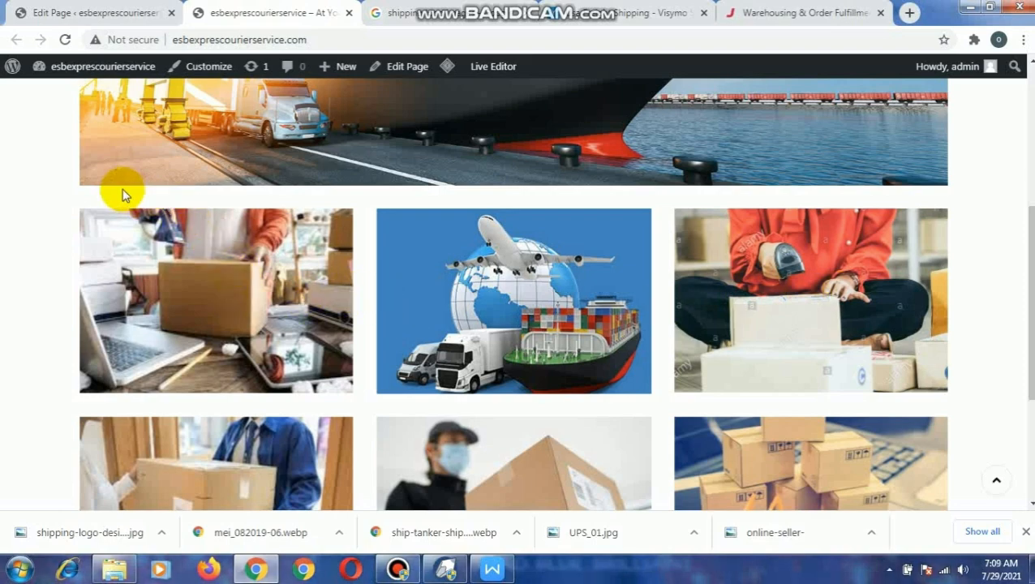
{"action": "scroll", "coordinate": [423, 166], "scroll_direction": "up", "scroll_amount": 3}
{"action": "scroll", "coordinate": [356, 322], "scroll_direction": "down", "scroll_amount": 3}
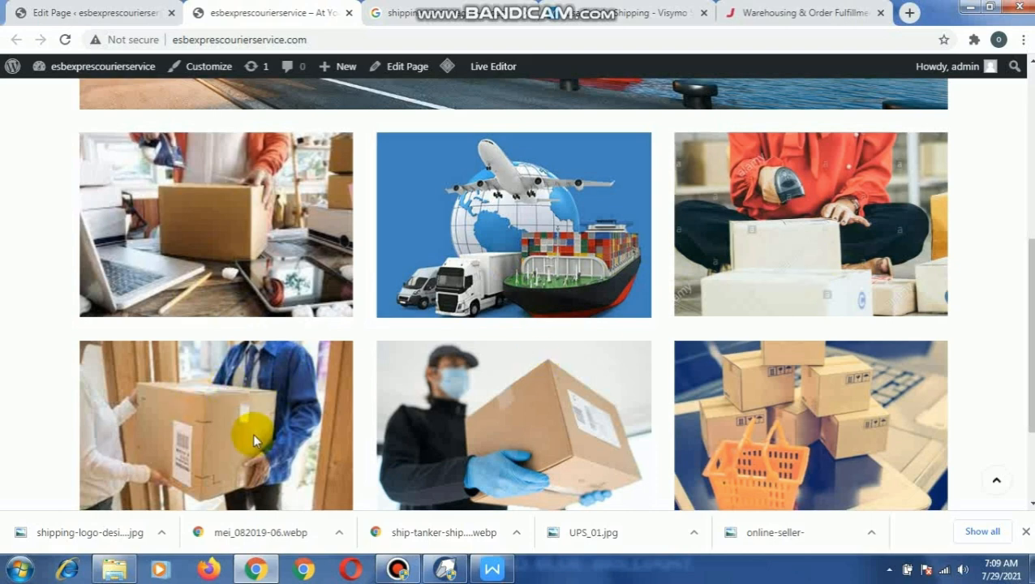
{"action": "scroll", "coordinate": [519, 279], "scroll_direction": "up", "scroll_amount": 3}
{"action": "scroll", "coordinate": [504, 273], "scroll_direction": "up", "scroll_amount": 2}
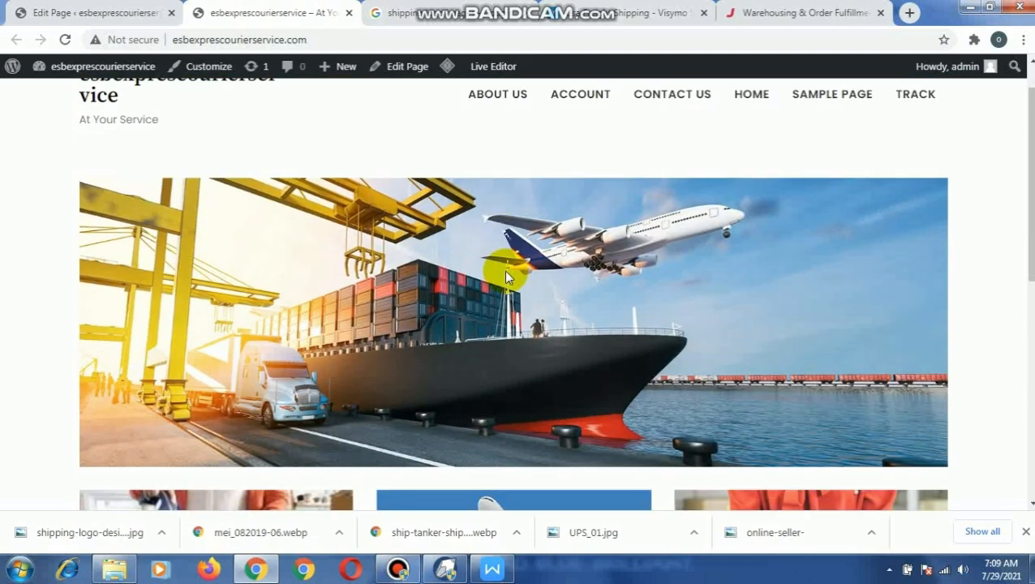
{"action": "scroll", "coordinate": [504, 273], "scroll_direction": "down", "scroll_amount": 5}
{"action": "scroll", "coordinate": [504, 272], "scroll_direction": "up", "scroll_amount": 5}
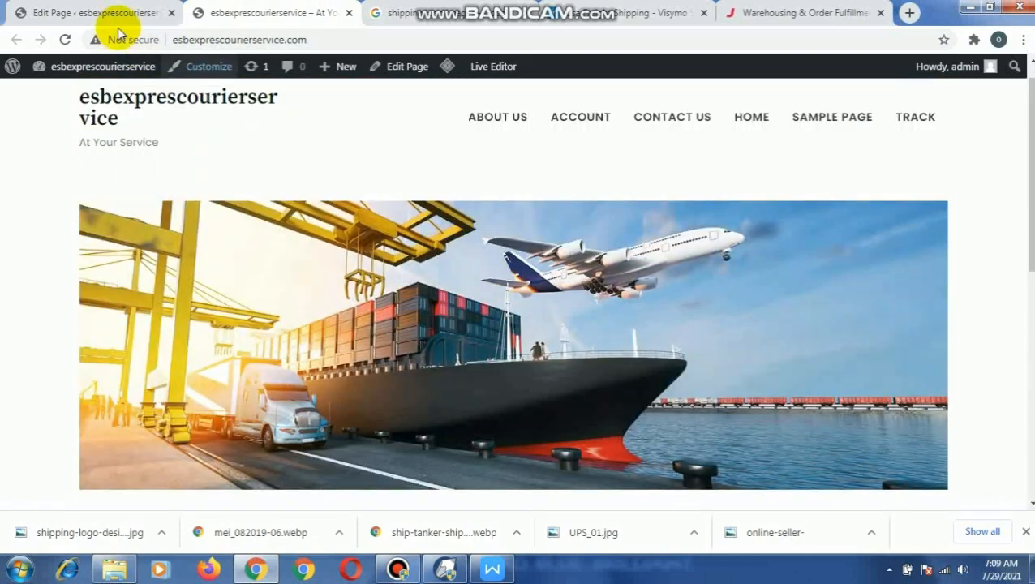
{"action": "left_click", "coordinate": [116, 13]}
{"action": "left_click", "coordinate": [397, 569]}
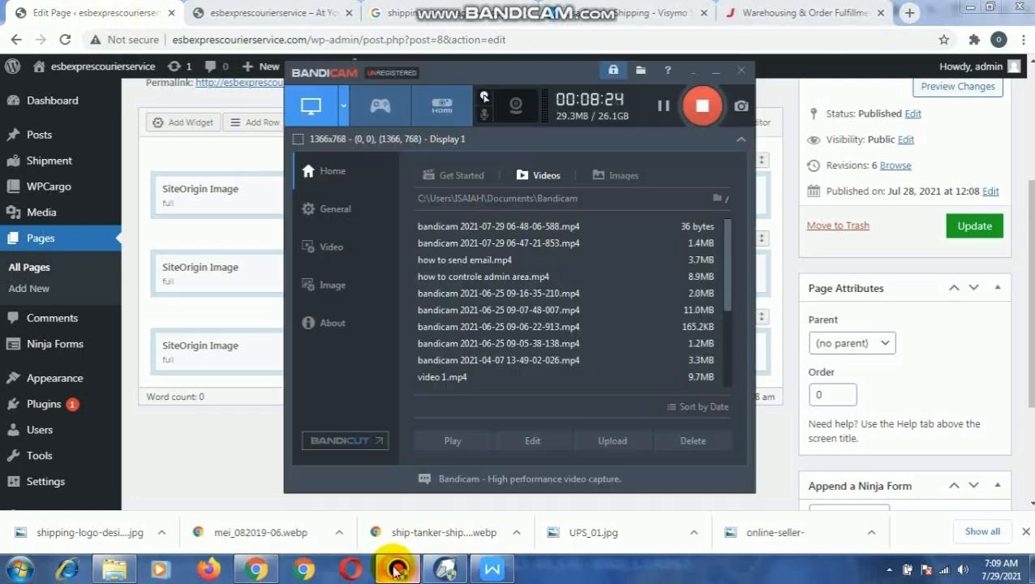
{"action": "left_click", "coordinate": [396, 569]}
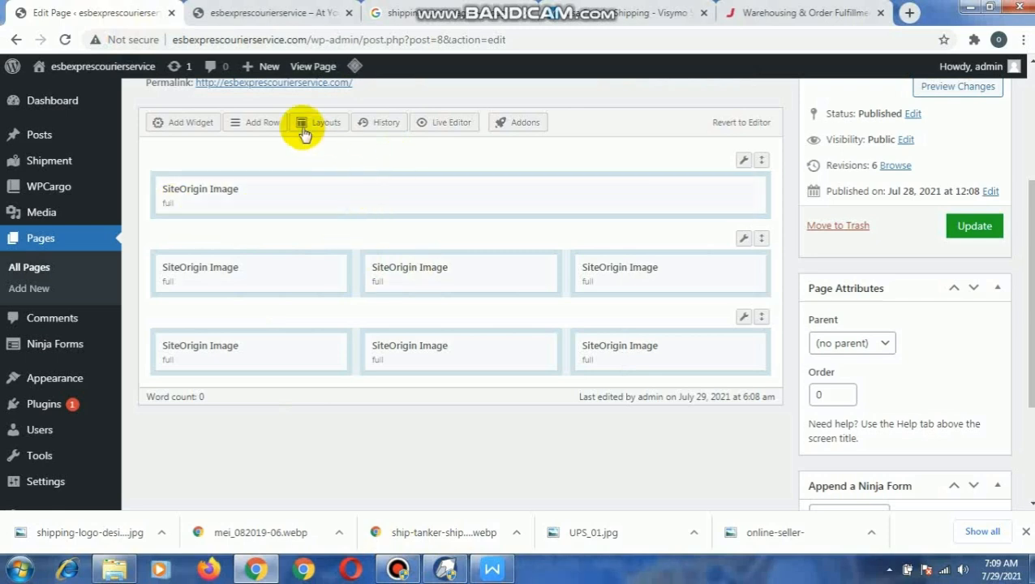
- Examine the spacing between the banner and the image rows on the live home page
{"action": "left_click", "coordinate": [268, 13]}
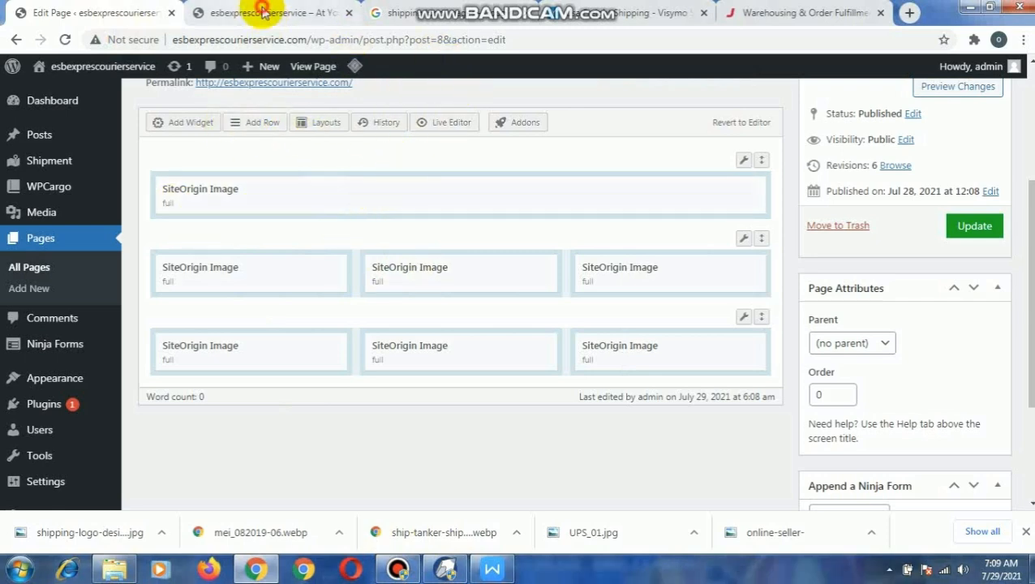
{"action": "scroll", "coordinate": [662, 307], "scroll_direction": "down", "scroll_amount": 2}
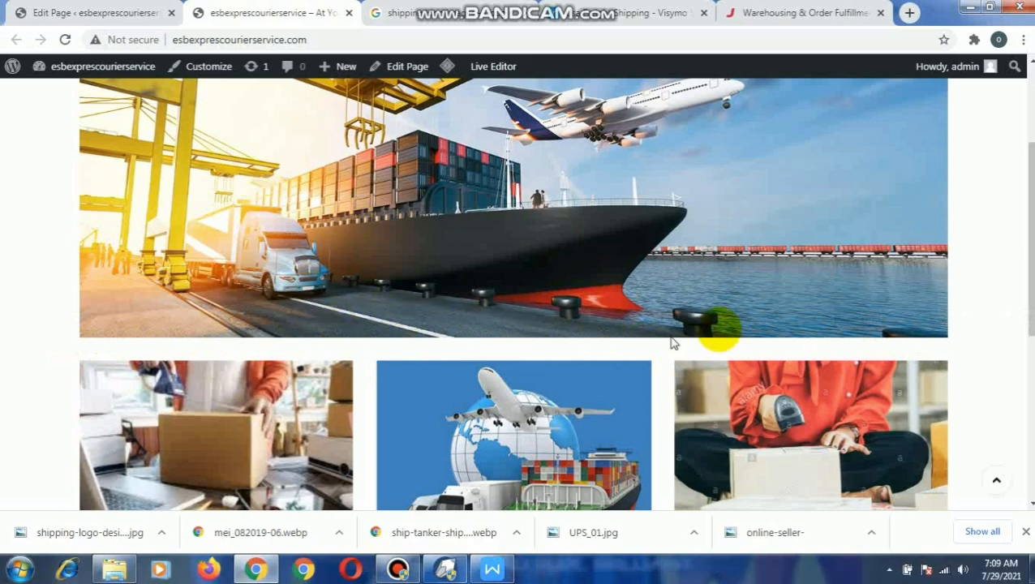
{"action": "scroll", "coordinate": [659, 359], "scroll_direction": "down", "scroll_amount": 3}
{"action": "scroll", "coordinate": [661, 359], "scroll_direction": "down", "scroll_amount": 1}
{"action": "scroll", "coordinate": [664, 362], "scroll_direction": "up", "scroll_amount": 4}
{"action": "scroll", "coordinate": [585, 351], "scroll_direction": "down", "scroll_amount": 3}
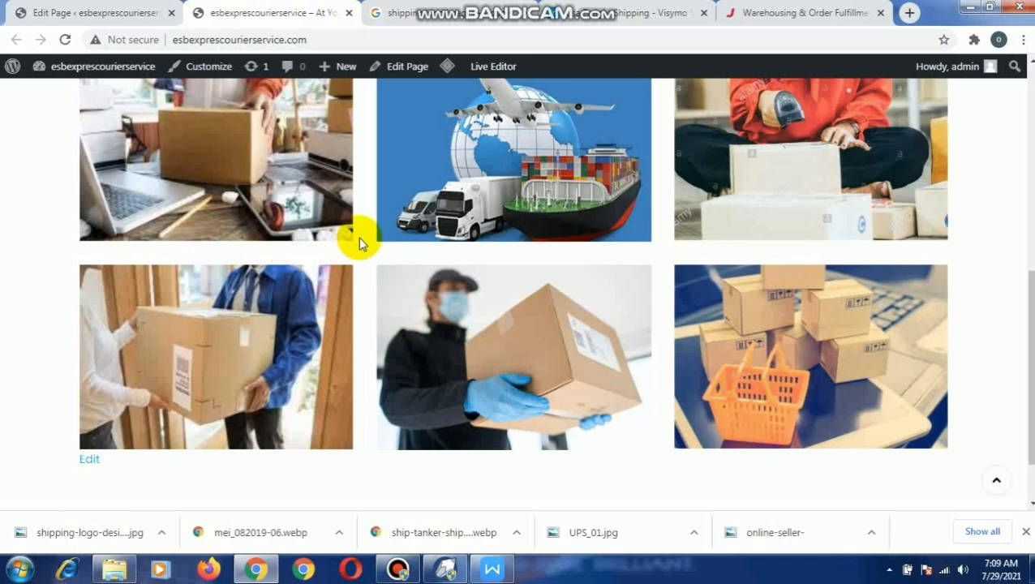
{"action": "scroll", "coordinate": [358, 238], "scroll_direction": "up", "scroll_amount": 3}
- Return to the Home page editor, add a Text widget to the banner row and open it for entering its body text
{"action": "left_click", "coordinate": [121, 24]}
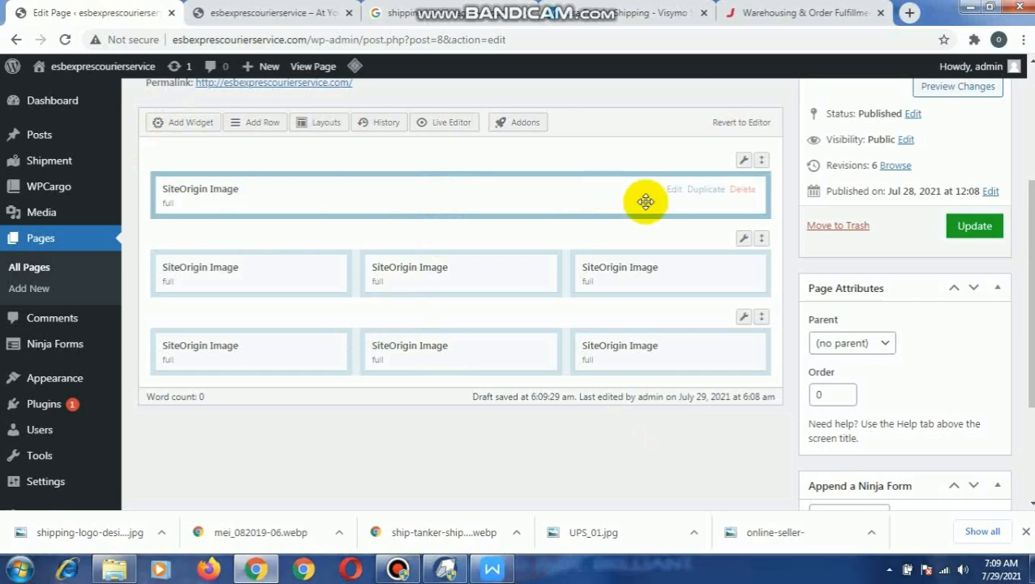
{"action": "left_click", "coordinate": [272, 156]}
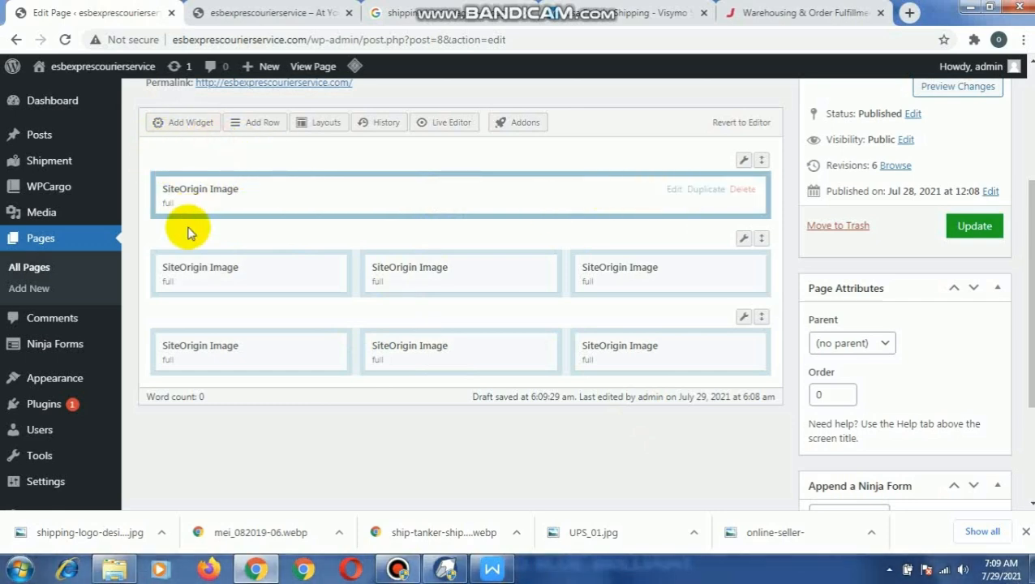
{"action": "left_click", "coordinate": [187, 129]}
{"action": "scroll", "coordinate": [586, 343], "scroll_direction": "down", "scroll_amount": 3}
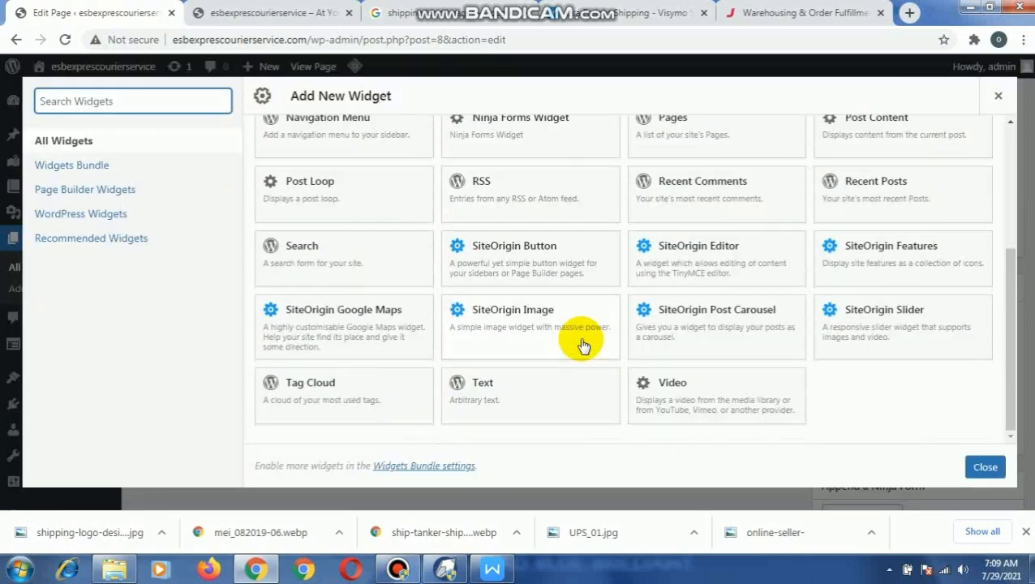
{"action": "left_click", "coordinate": [516, 392]}
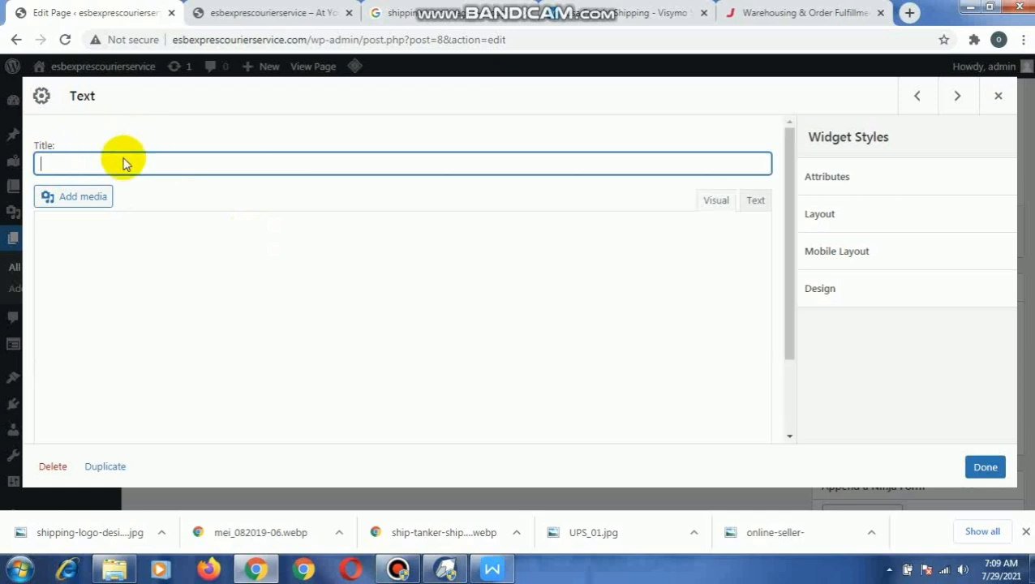
{"action": "left_click", "coordinate": [135, 276]}
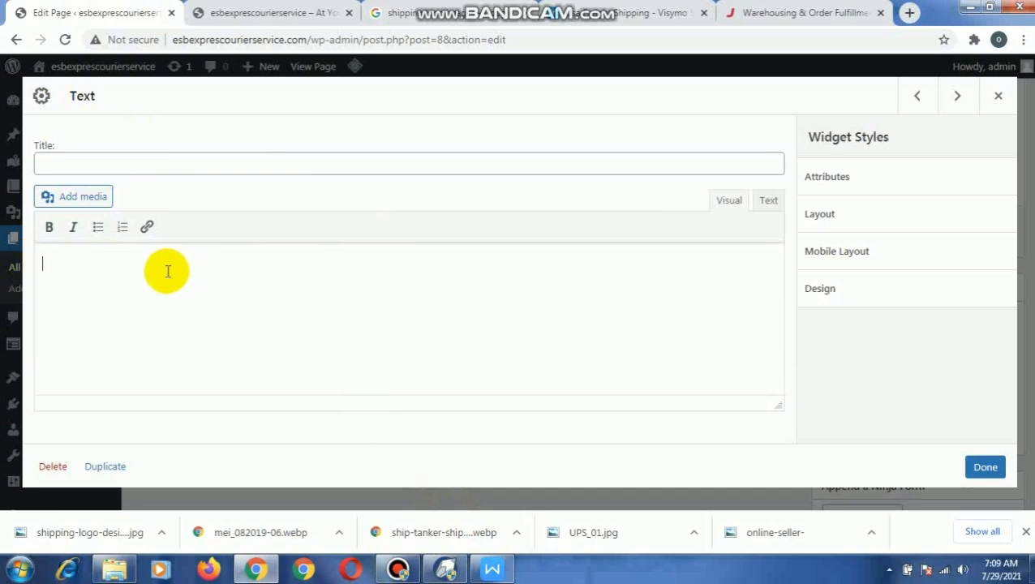
- Switch to WPS Writer and copy the first paragraph, starting with "Our freight brokerage team matches you"
{"action": "left_click", "coordinate": [494, 566]}
{"action": "scroll", "coordinate": [346, 270], "scroll_direction": "up", "scroll_amount": 4}
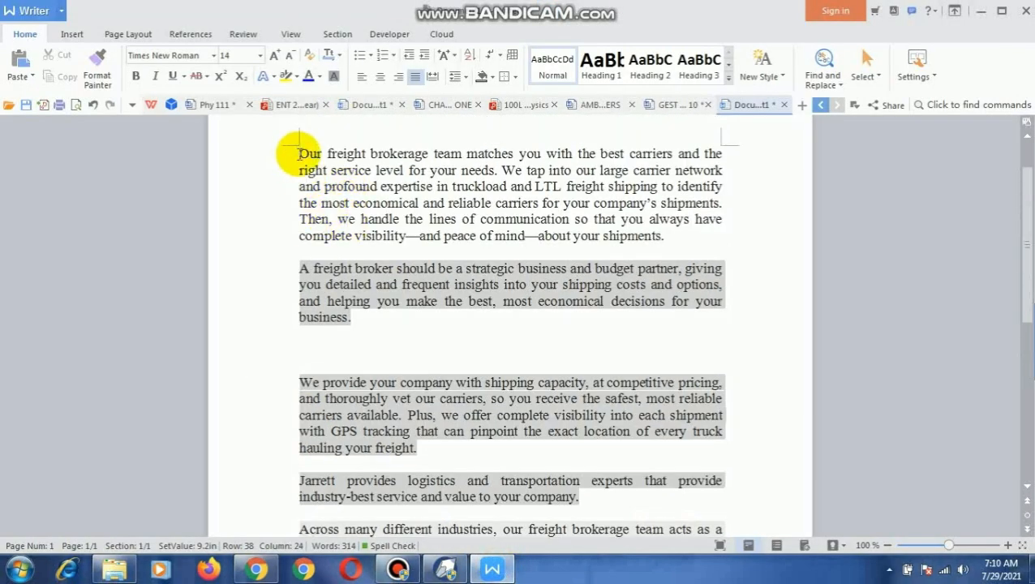
{"action": "left_click_drag", "start_coordinate": [299, 153], "coordinate": [670, 228]}
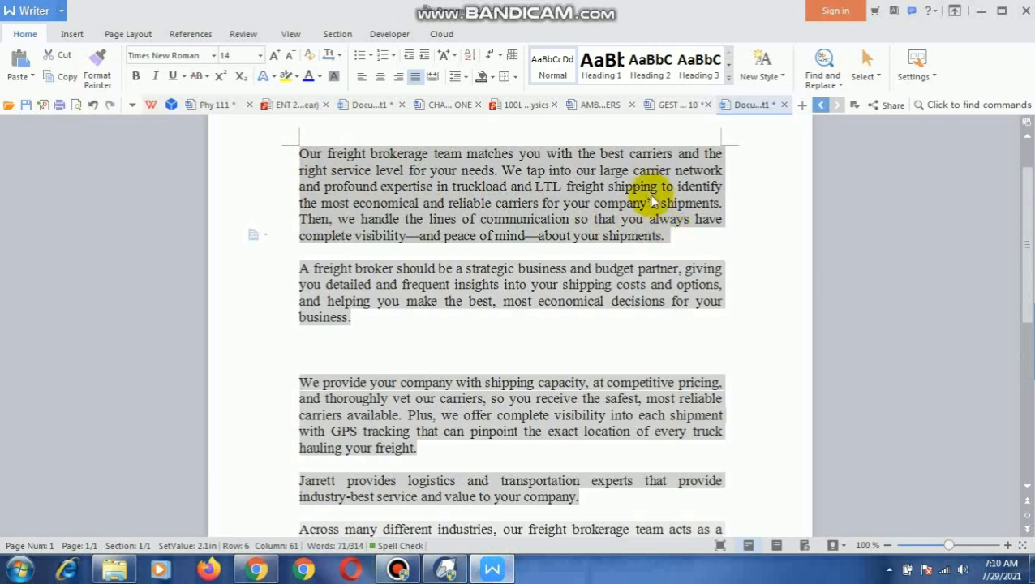
{"action": "right_click", "coordinate": [653, 201]}
{"action": "left_click", "coordinate": [684, 202]}
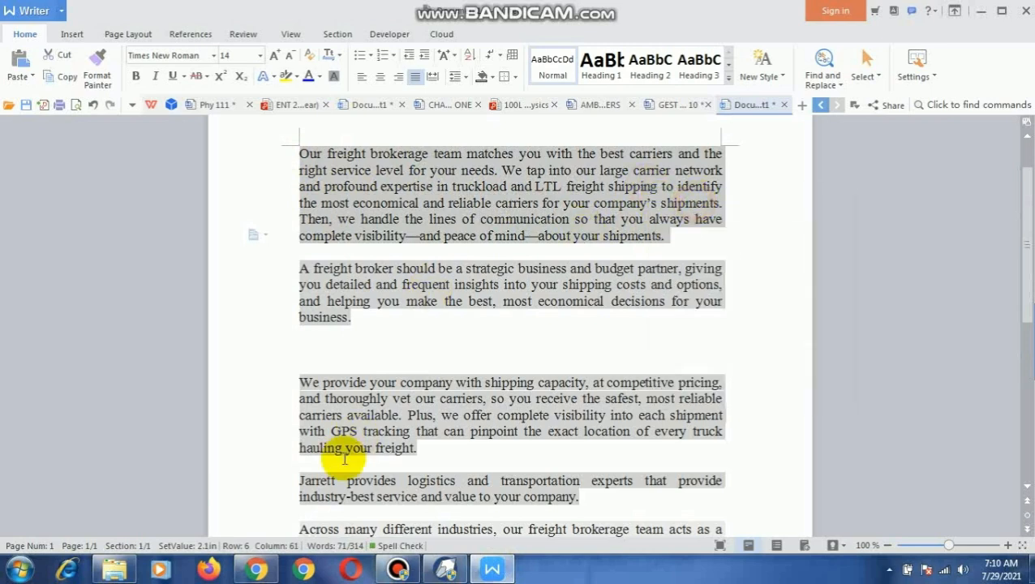
- Return to the Home page editor, paste the copied paragraph into the banner row's Text widget and close the widget
{"action": "left_click", "coordinate": [257, 570]}
{"action": "right_click", "coordinate": [49, 272]}
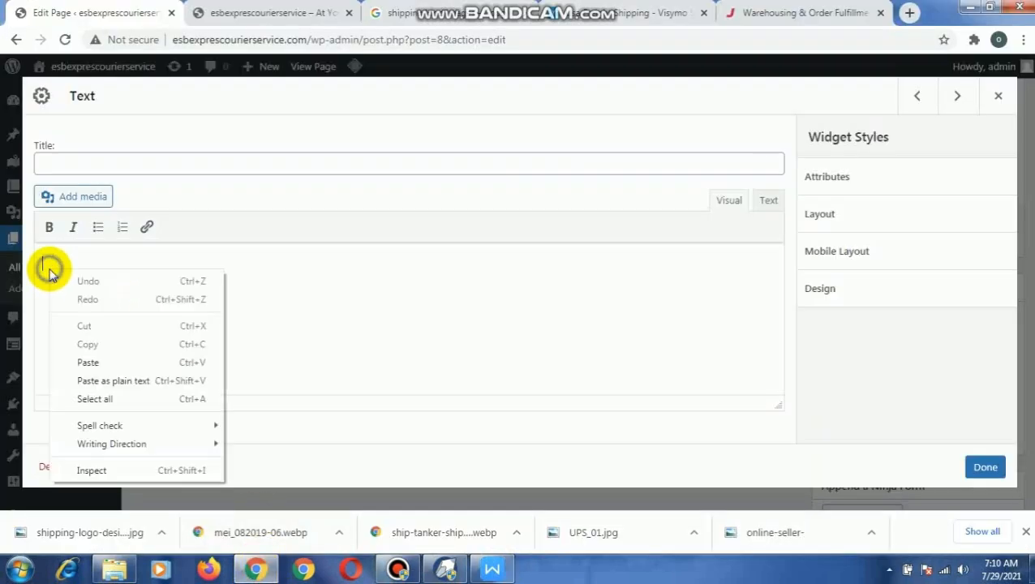
{"action": "left_click", "coordinate": [144, 363]}
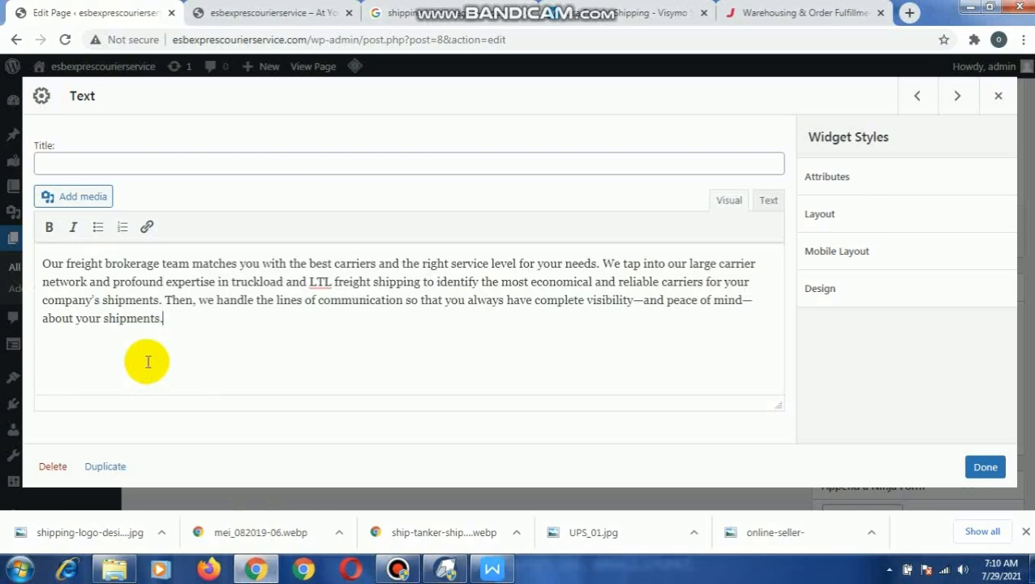
{"action": "left_click", "coordinate": [985, 467]}
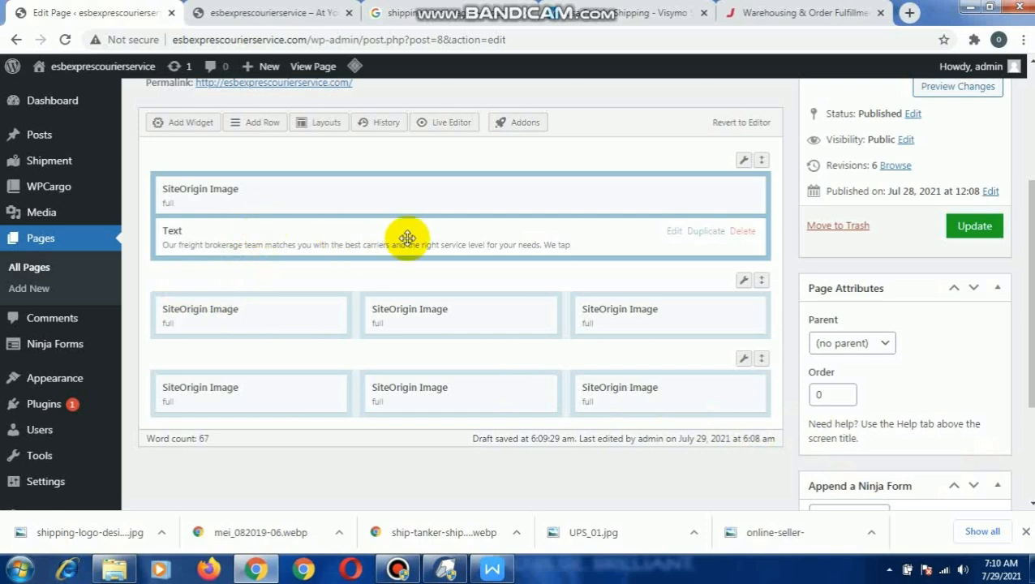
- Duplicate the banner's Text widget so that one copy sits below the image in each column of the first three-column row
{"action": "left_click", "coordinate": [704, 231]}
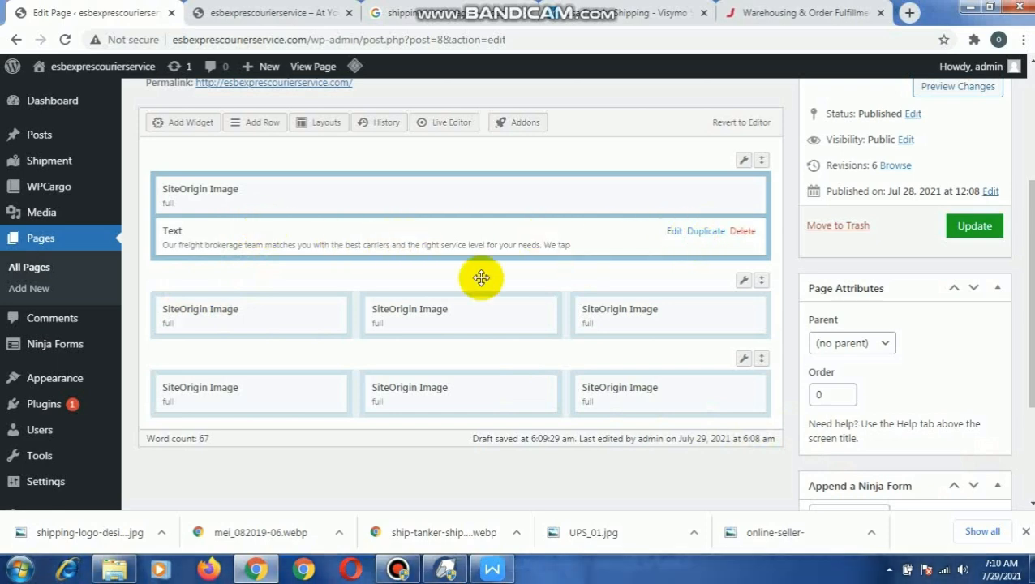
{"action": "left_click_drag", "start_coordinate": [271, 276], "coordinate": [233, 360]}
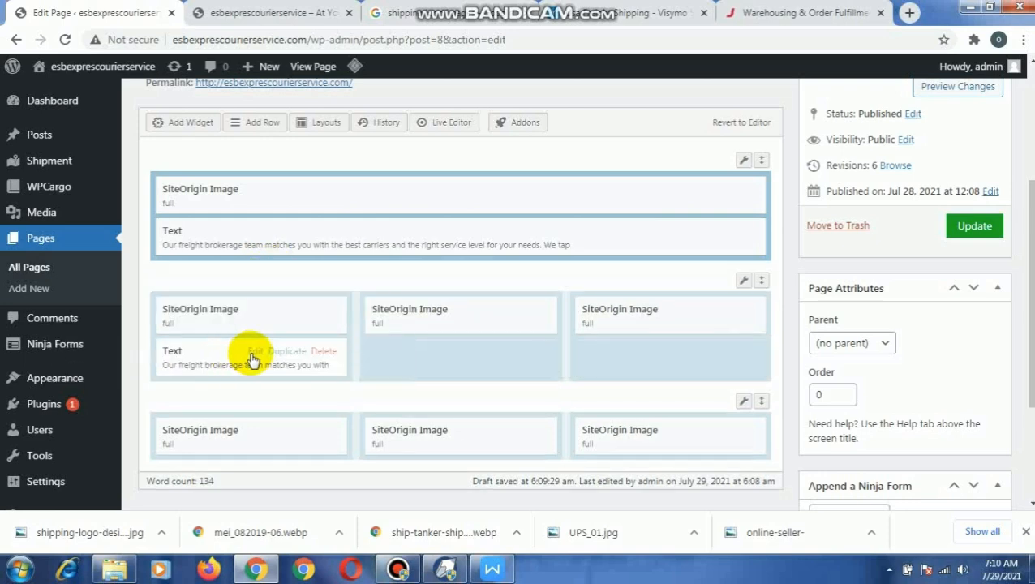
{"action": "left_click", "coordinate": [271, 354]}
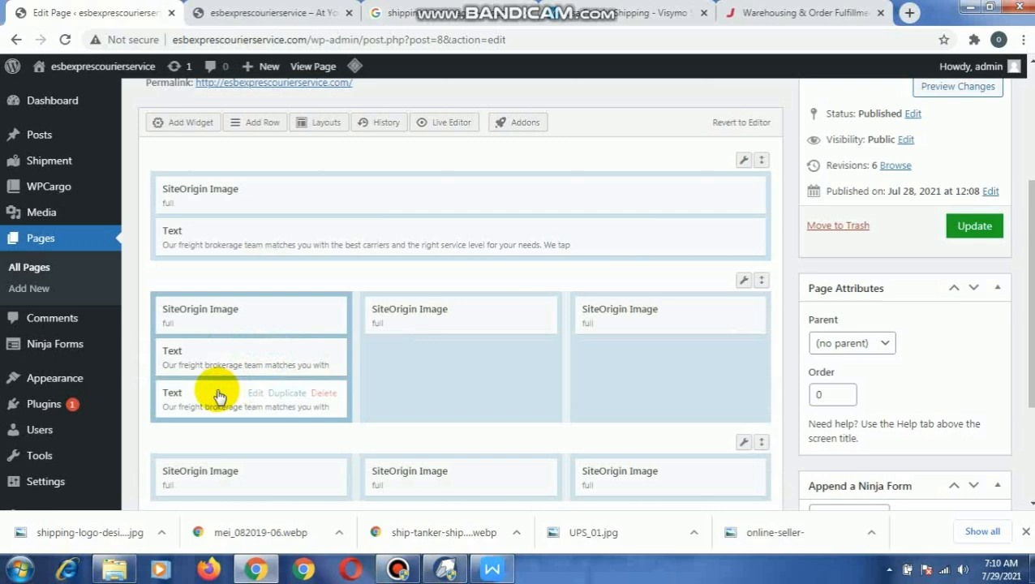
{"action": "left_click_drag", "start_coordinate": [386, 403], "coordinate": [432, 351]}
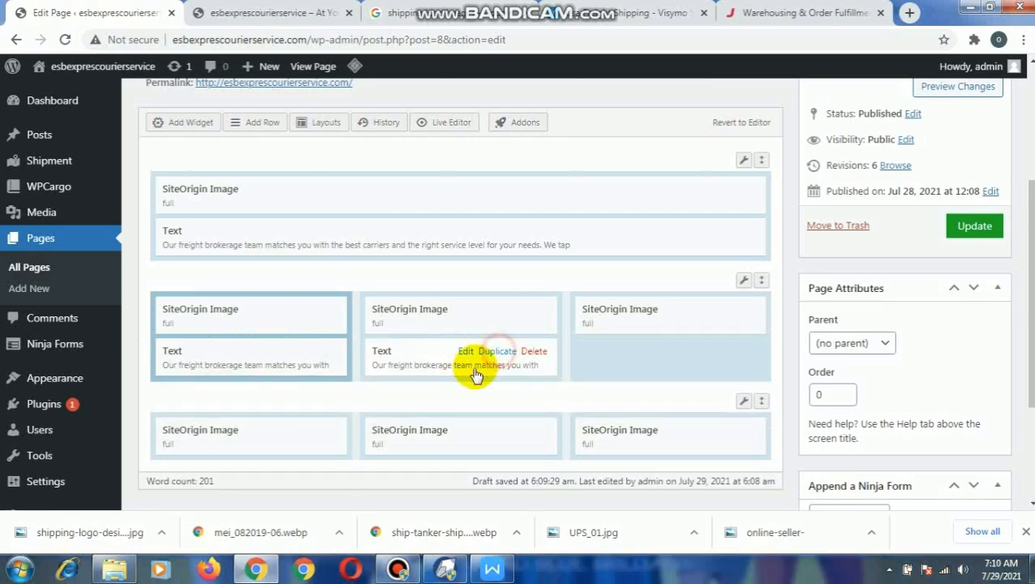
{"action": "left_click", "coordinate": [497, 352]}
{"action": "left_click_drag", "start_coordinate": [433, 401], "coordinate": [619, 347]}
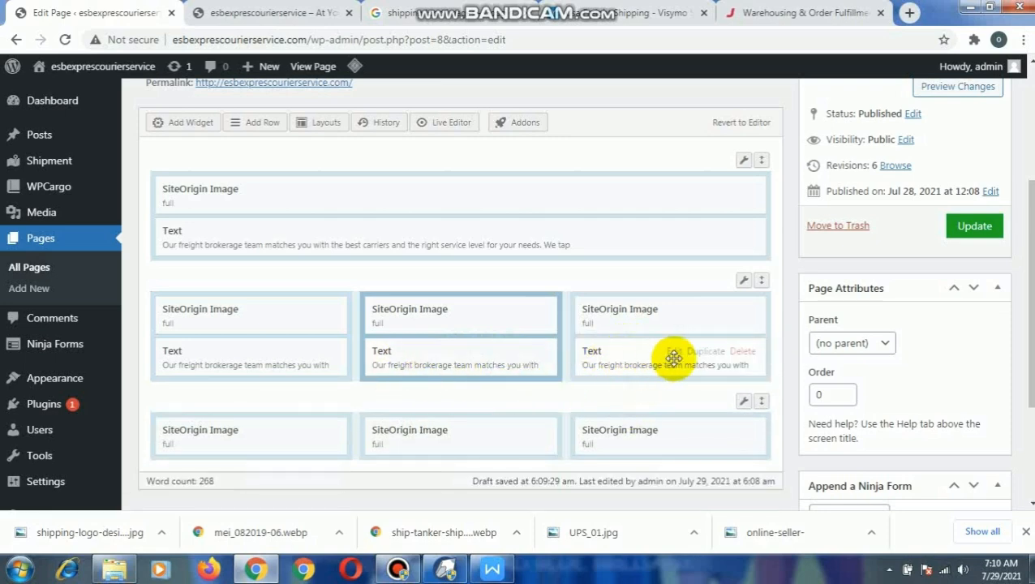
- Duplicate the Text widget into all three columns of the second three-column row, placing each copy below its image
{"action": "left_click", "coordinate": [706, 354]}
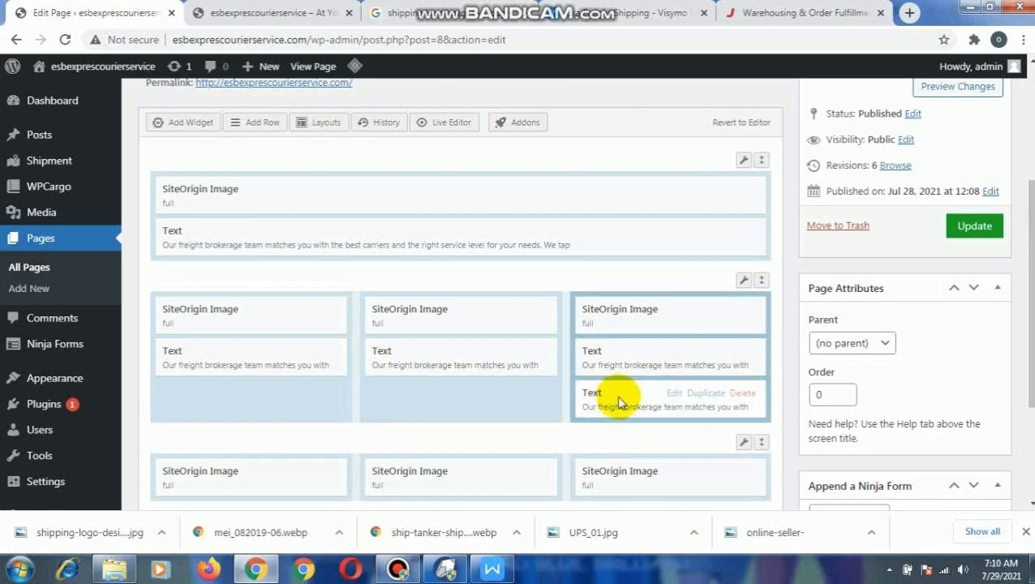
{"action": "left_click_drag", "start_coordinate": [621, 397], "coordinate": [482, 481]}
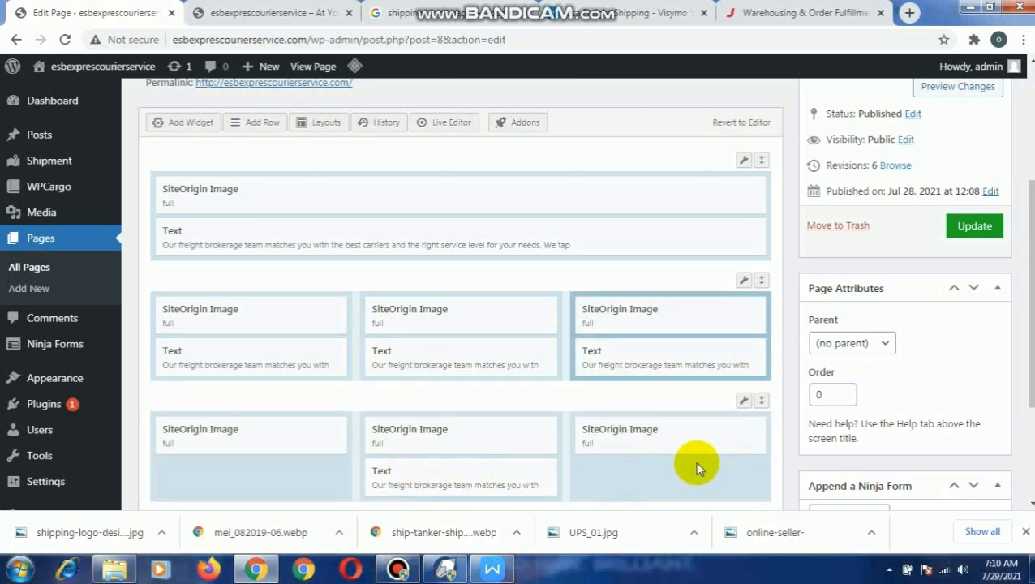
{"action": "scroll", "coordinate": [696, 468], "scroll_direction": "down", "scroll_amount": 2}
{"action": "left_click", "coordinate": [498, 320]}
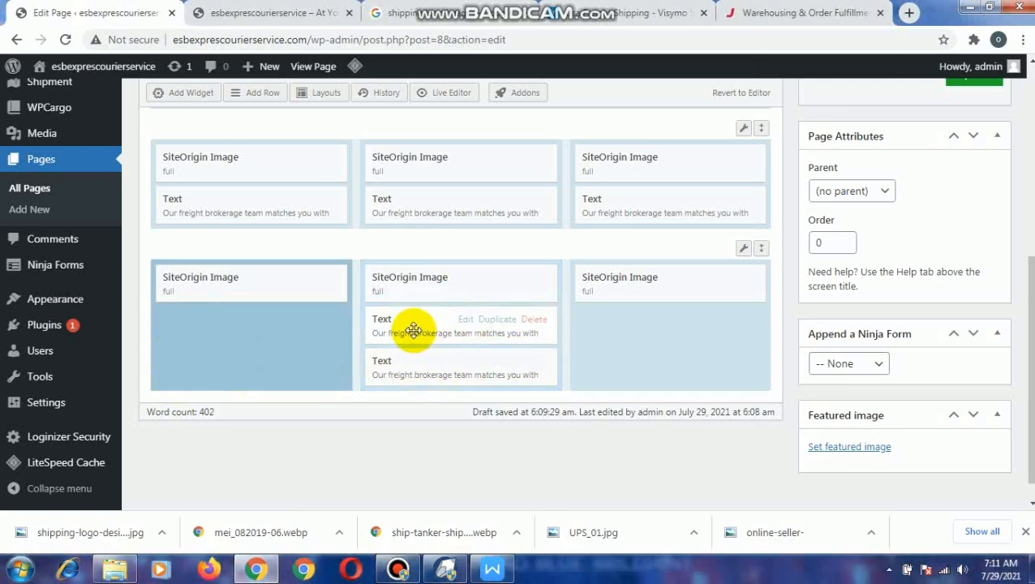
{"action": "left_click_drag", "start_coordinate": [413, 330], "coordinate": [631, 326]}
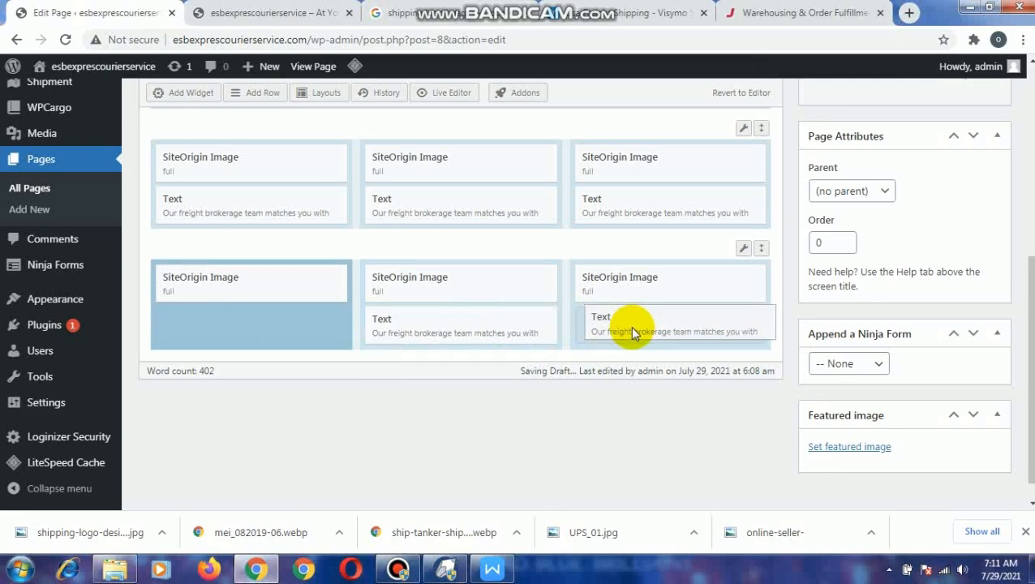
{"action": "left_click", "coordinate": [495, 320]}
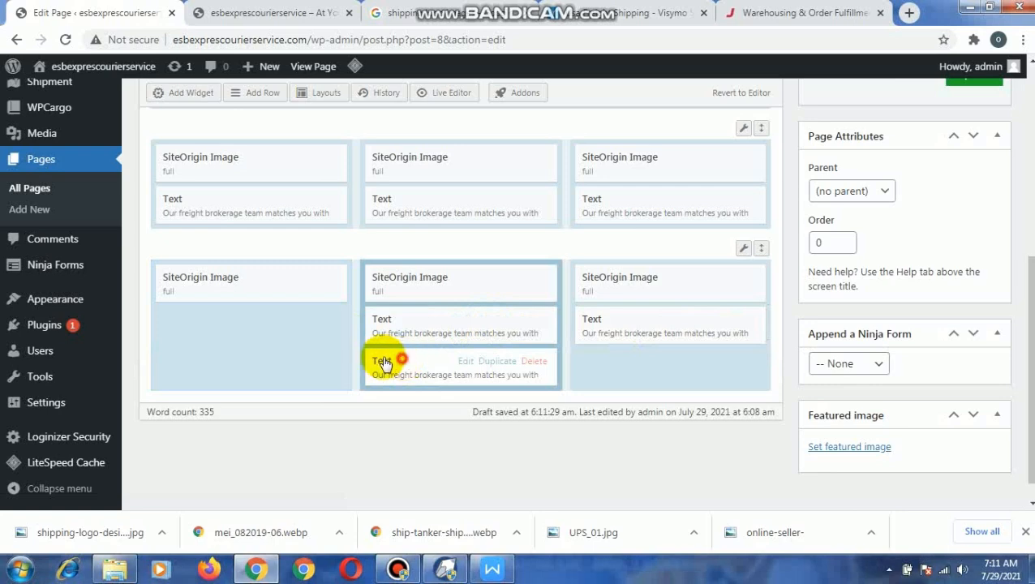
{"action": "left_click_drag", "start_coordinate": [383, 364], "coordinate": [346, 342]}
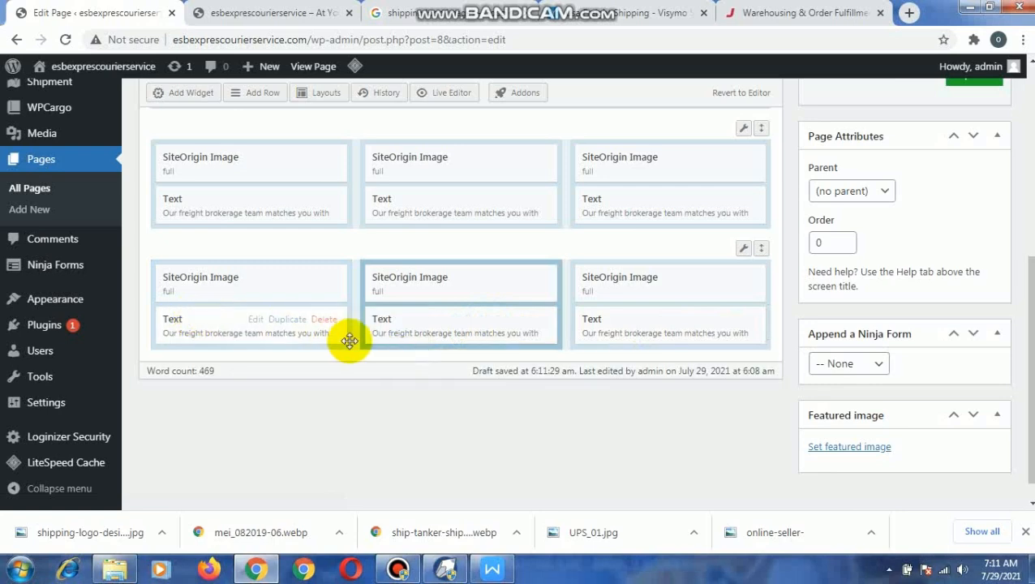
- Open the Text widget in the first image row's first column, then copy the "A freight broker should be" paragraph in WPS Writer
{"action": "scroll", "coordinate": [357, 337], "scroll_direction": "up", "scroll_amount": 3}
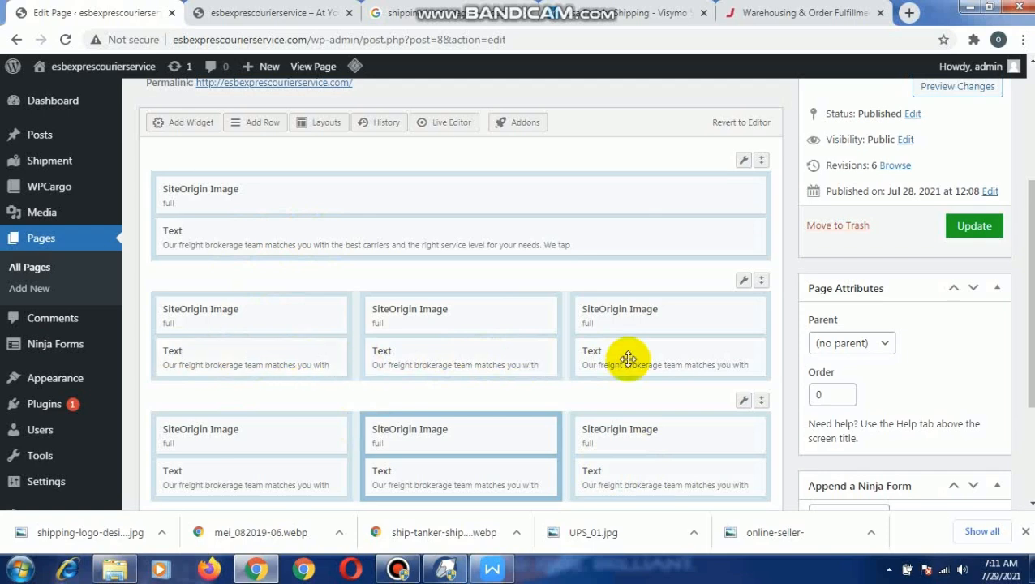
{"action": "left_click", "coordinate": [255, 350]}
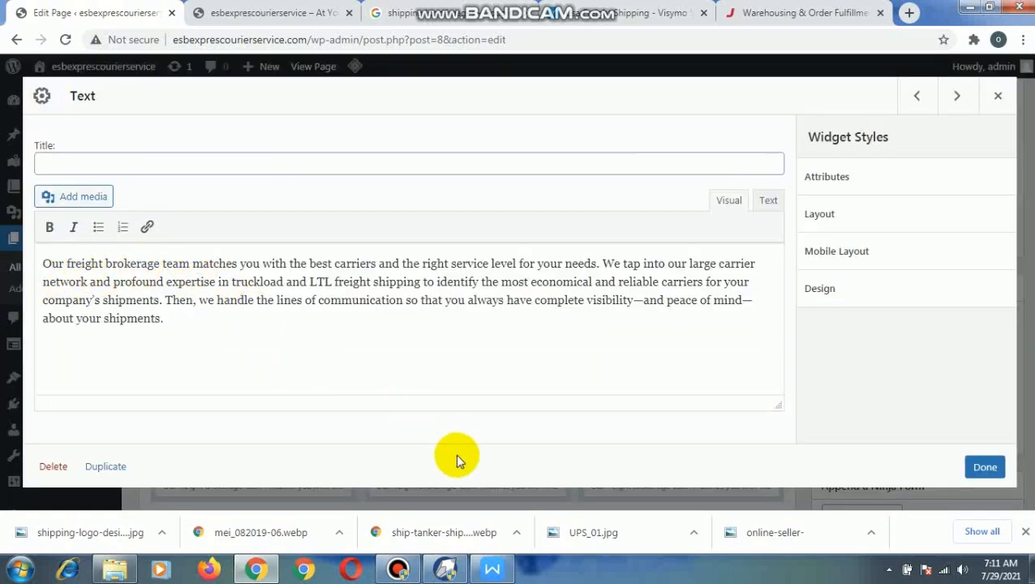
{"action": "left_click", "coordinate": [492, 567]}
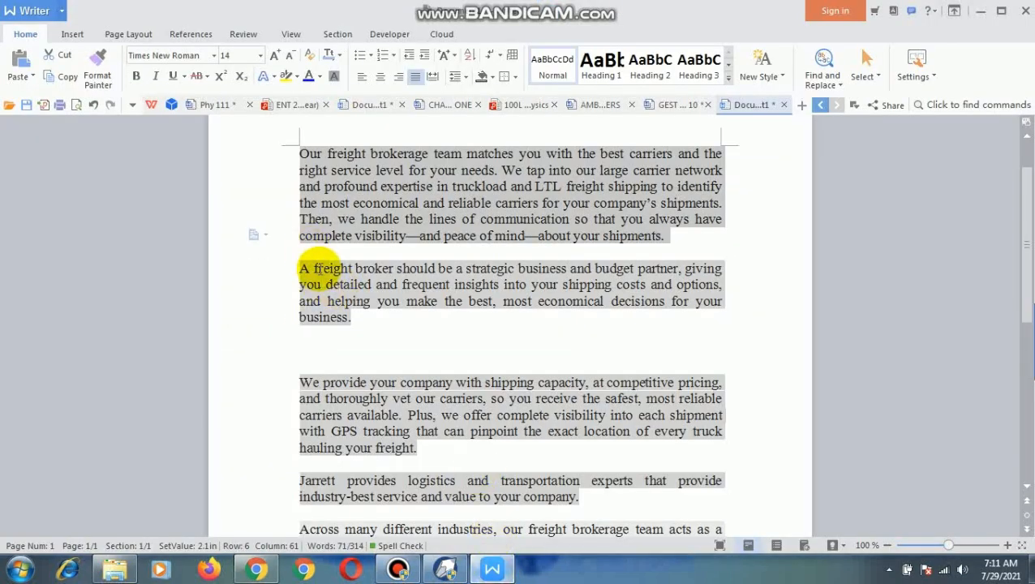
{"action": "left_click_drag", "start_coordinate": [300, 268], "coordinate": [358, 318]}
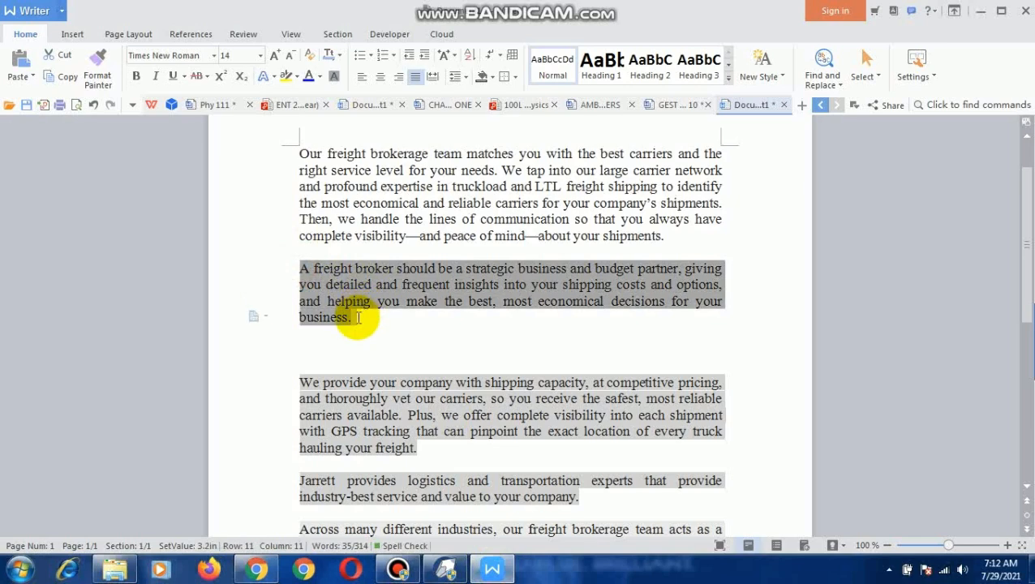
{"action": "right_click", "coordinate": [319, 292]}
{"action": "left_click", "coordinate": [387, 302]}
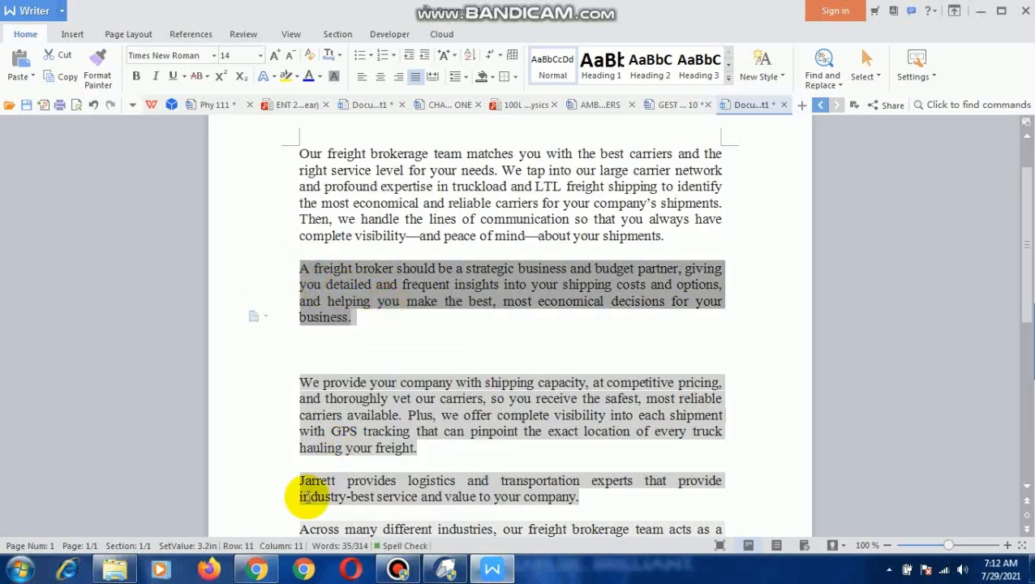
- Return to the page editor and replace the first column's Text widget content with the copied "A freight broker should be" paragraph
{"action": "left_click", "coordinate": [256, 567]}
{"action": "left_click_drag", "start_coordinate": [170, 327], "coordinate": [48, 259]}
{"action": "right_click", "coordinate": [49, 262]}
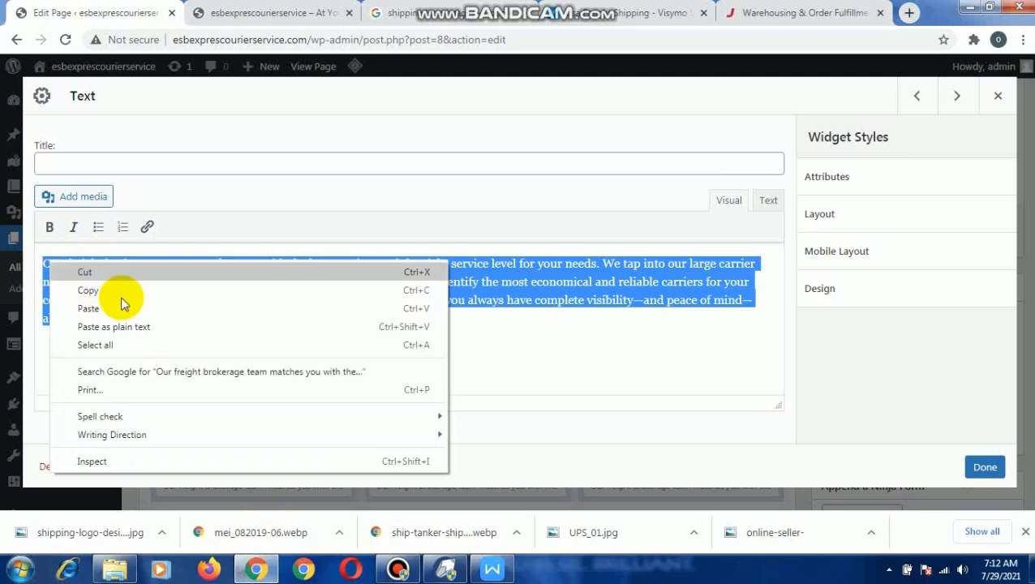
{"action": "left_click", "coordinate": [122, 304]}
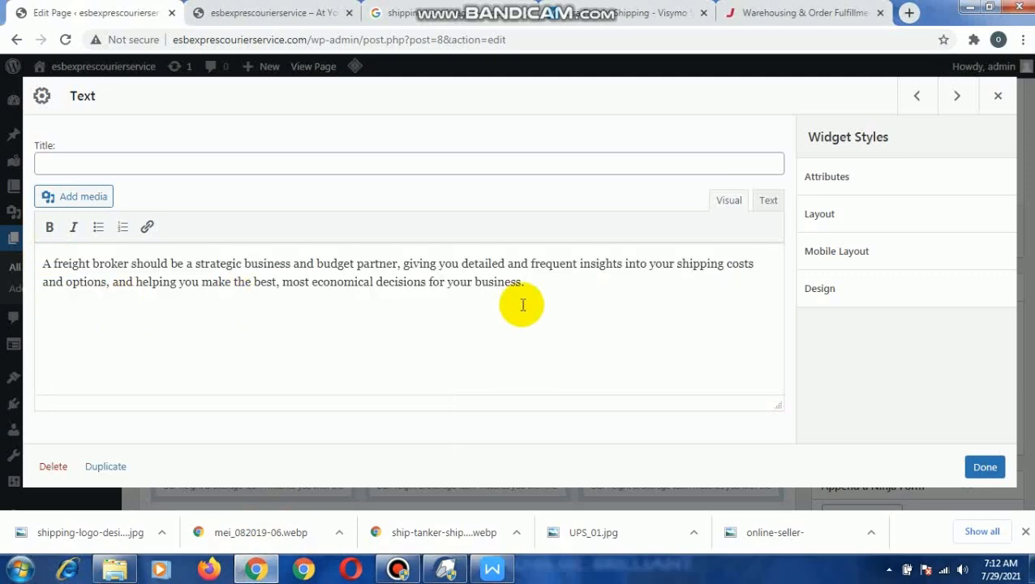
{"action": "left_click", "coordinate": [985, 467]}
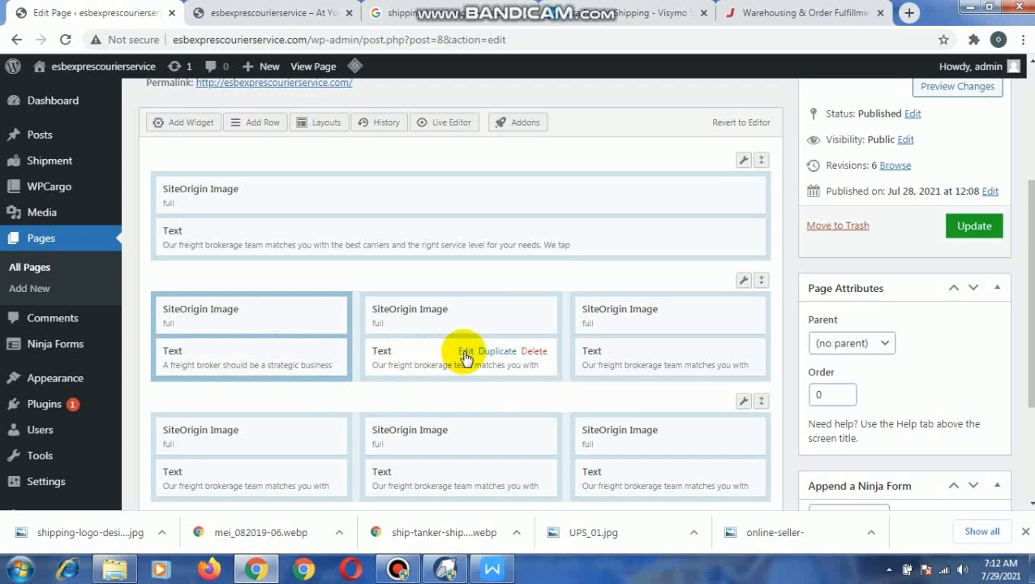
- Open the Text widget in the first image row's middle column, then copy WPS Writer's "We provide your company with shipping capacity" paragraph
{"action": "left_click", "coordinate": [464, 354]}
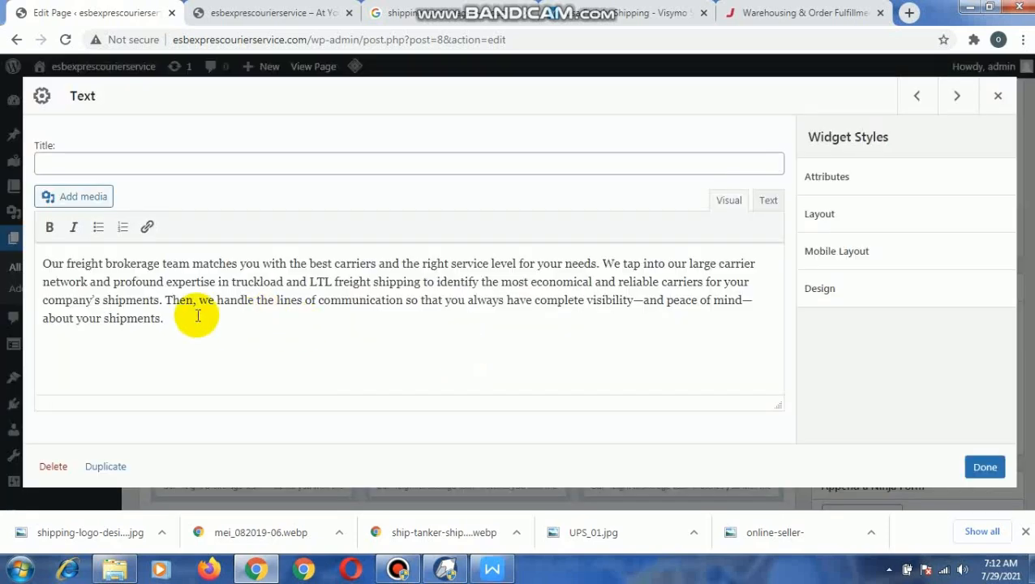
{"action": "left_click", "coordinate": [489, 566]}
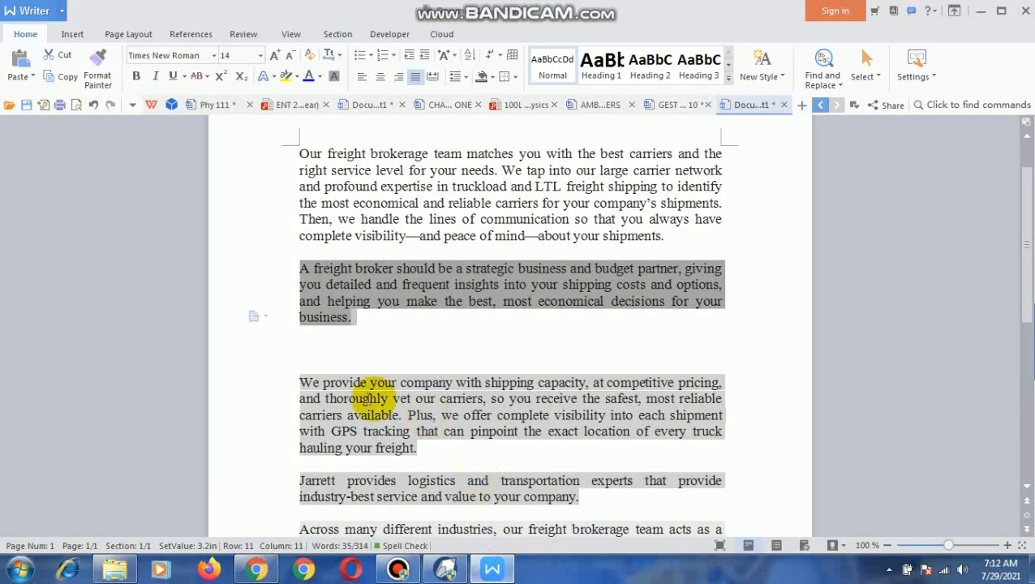
{"action": "left_click_drag", "start_coordinate": [299, 383], "coordinate": [426, 450]}
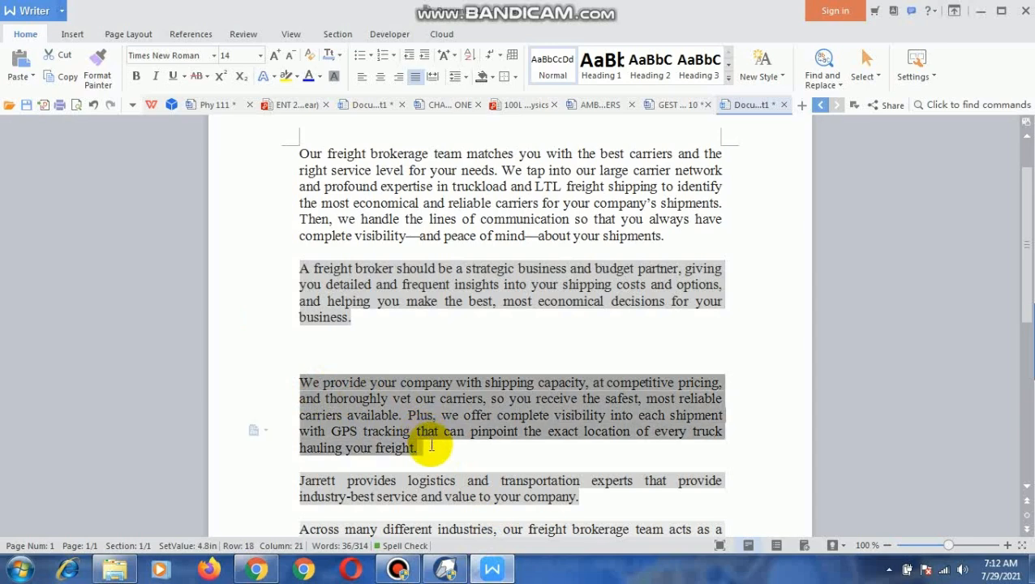
{"action": "right_click", "coordinate": [374, 422]}
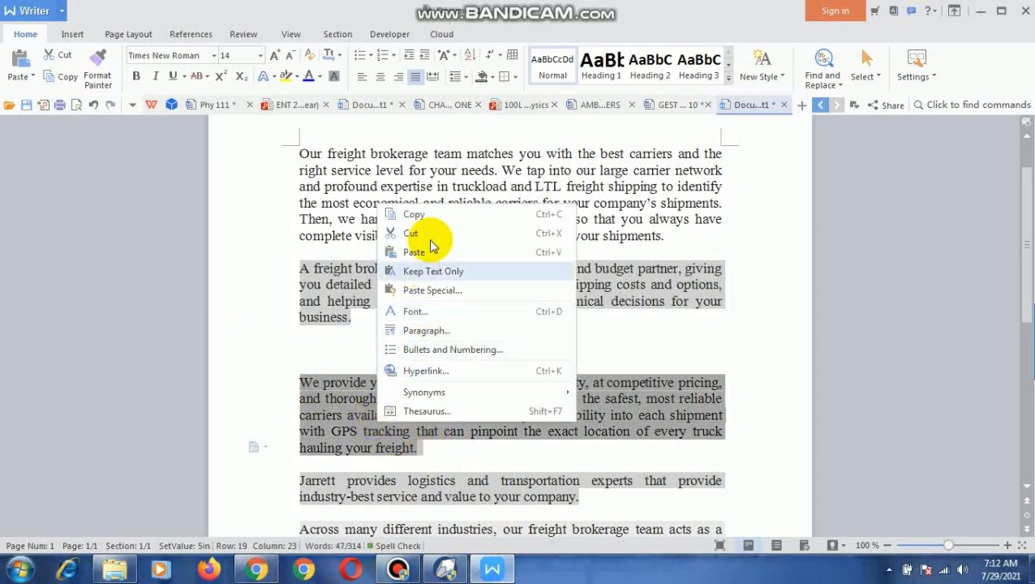
{"action": "left_click", "coordinate": [450, 216]}
- Back in the page editor, replace the middle column's Text widget content with the copied "We provide your company" paragraph and close it
{"action": "left_click", "coordinate": [256, 569]}
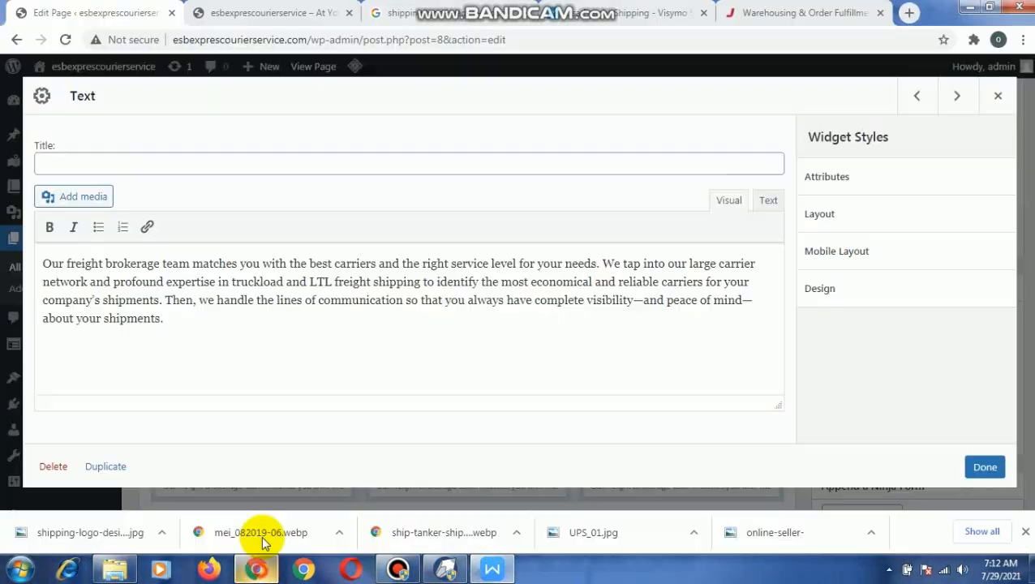
{"action": "left_click", "coordinate": [172, 324]}
{"action": "left_click_drag", "start_coordinate": [163, 319], "coordinate": [46, 257]}
{"action": "right_click", "coordinate": [61, 273]}
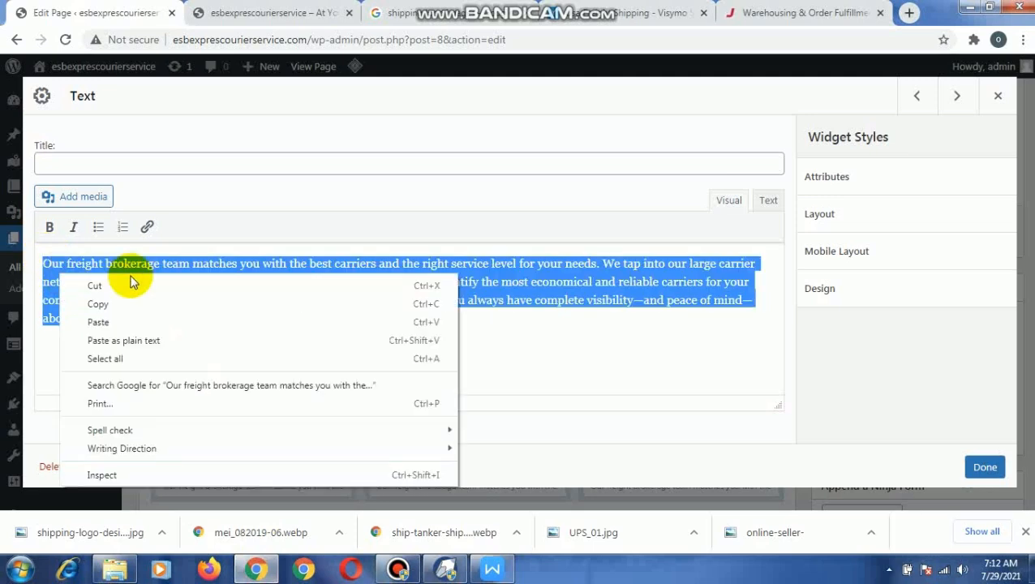
{"action": "left_click", "coordinate": [161, 316]}
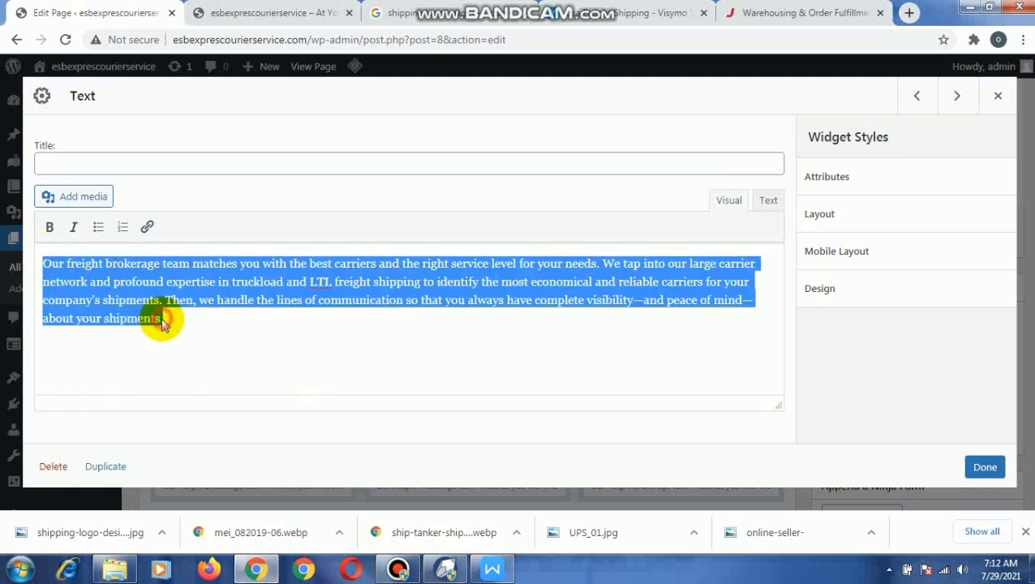
{"action": "left_click", "coordinate": [984, 469]}
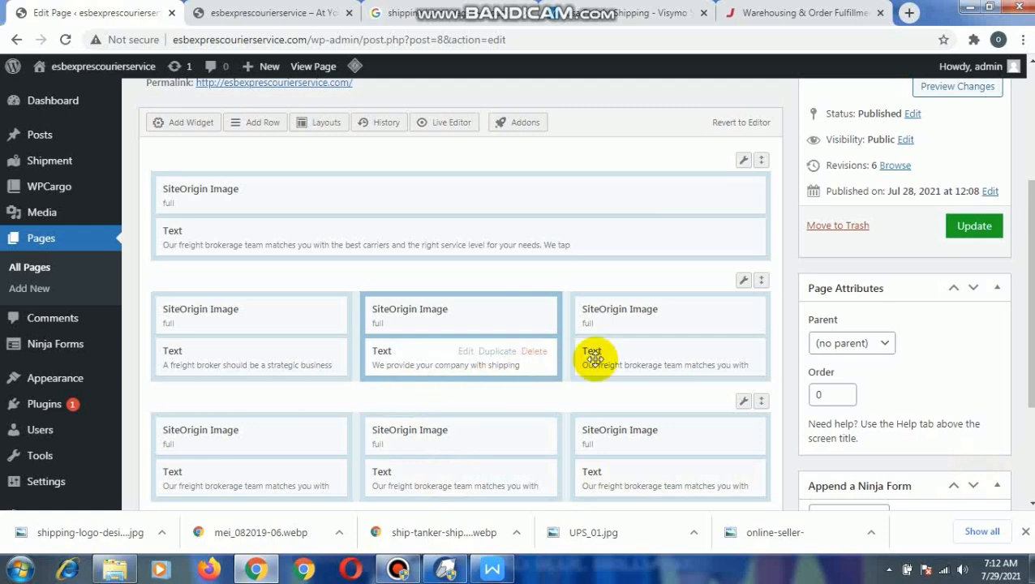
- Open the Text widget in the first image row's third column, then copy the "Jarrett provides logistics" paragraph in WPS Writer
{"action": "left_click", "coordinate": [674, 351]}
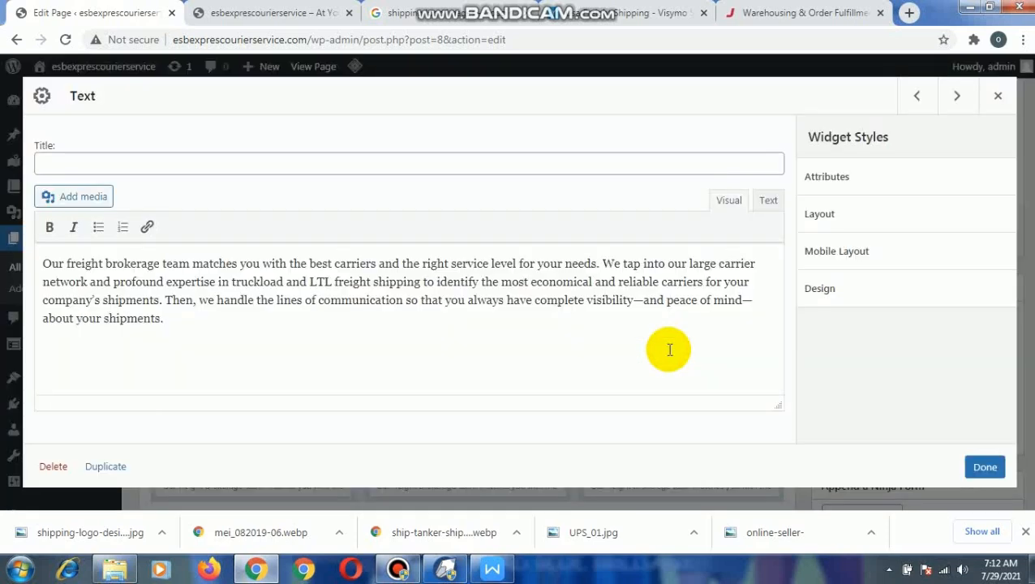
{"action": "left_click", "coordinate": [474, 524]}
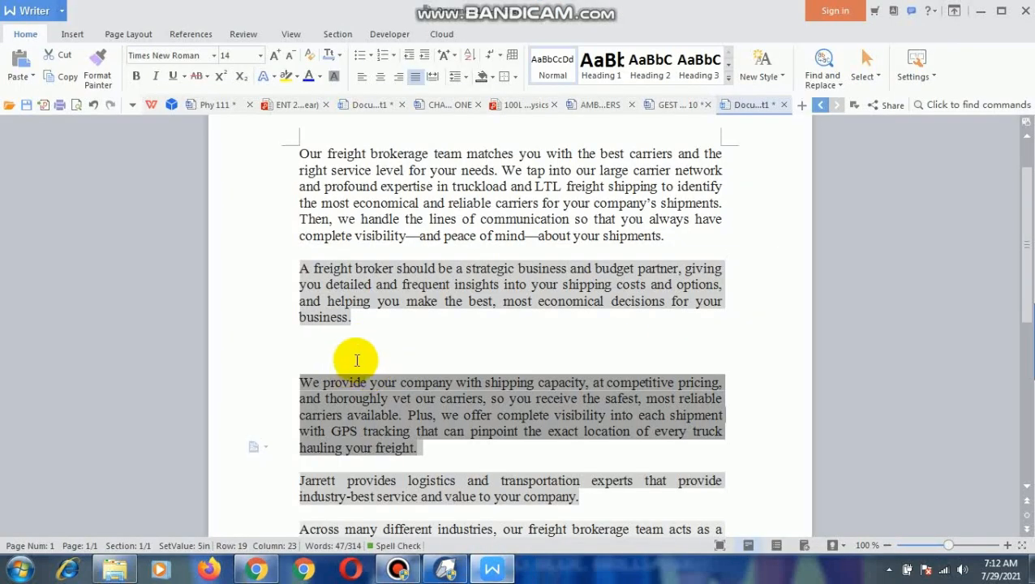
{"action": "scroll", "coordinate": [395, 362], "scroll_direction": "down", "scroll_amount": 2}
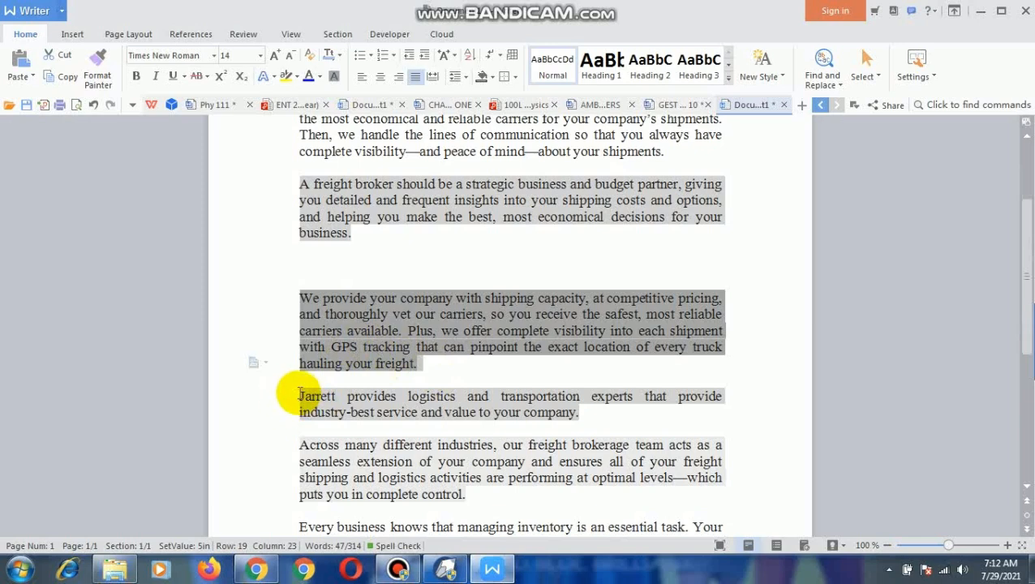
{"action": "left_click_drag", "start_coordinate": [299, 396], "coordinate": [599, 417]}
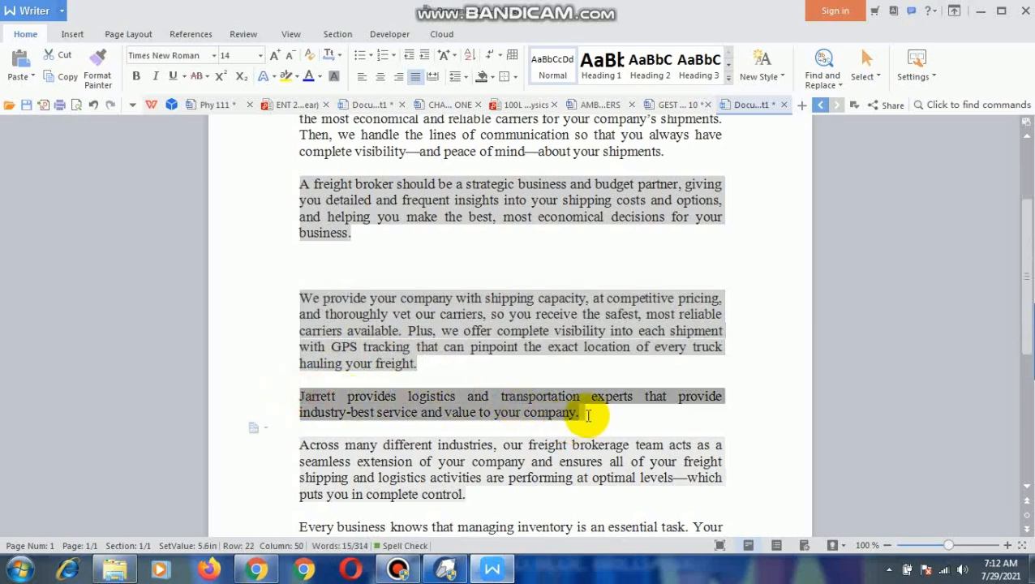
{"action": "right_click", "coordinate": [492, 396]}
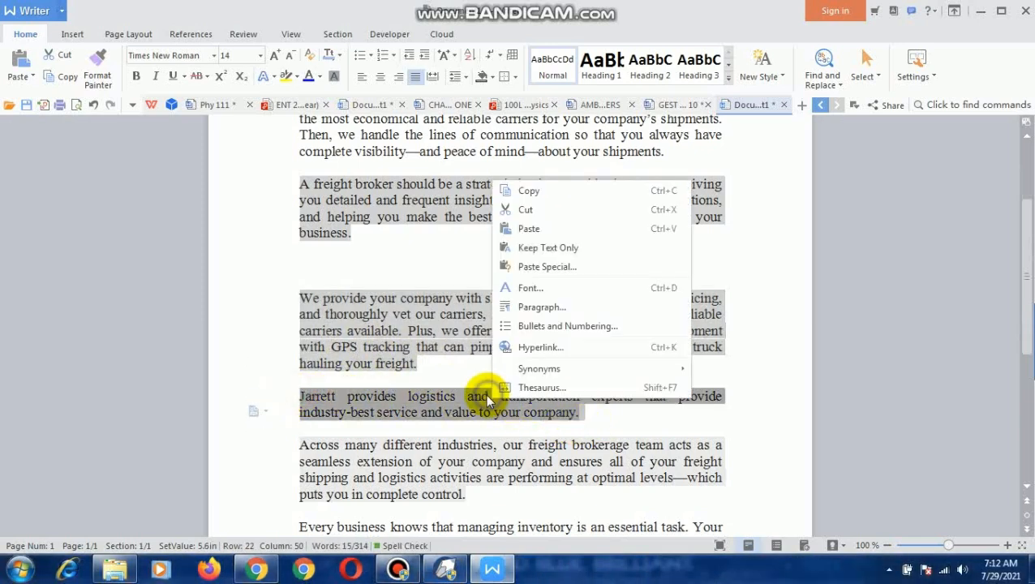
{"action": "left_click", "coordinate": [537, 192]}
- Return to the page editor and replace the third column's Text widget content with the copied "Jarrett provides logistics" paragraph, then close it
{"action": "left_click", "coordinate": [257, 571]}
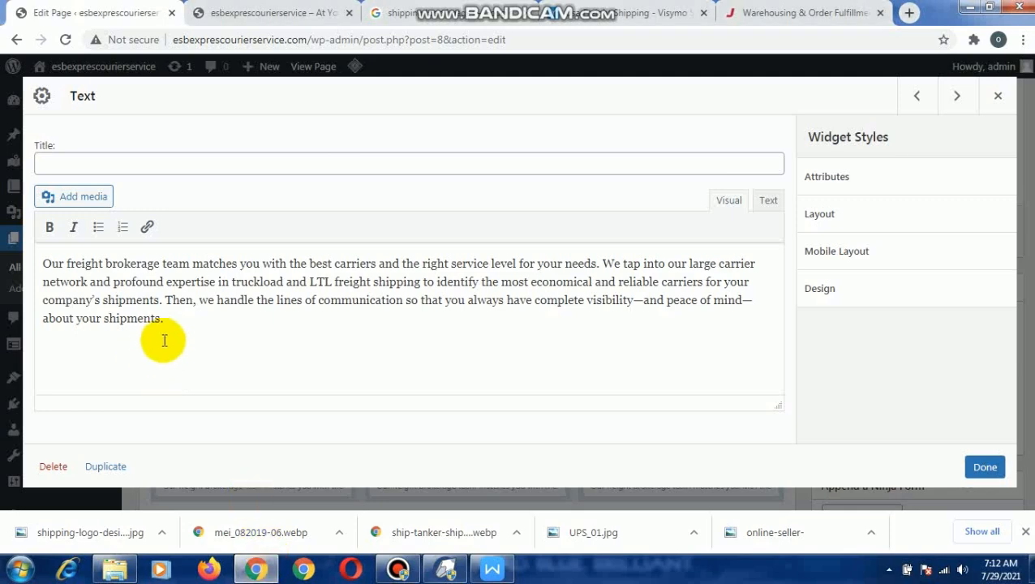
{"action": "left_click_drag", "start_coordinate": [104, 317], "coordinate": [42, 262]}
{"action": "right_click", "coordinate": [72, 268]}
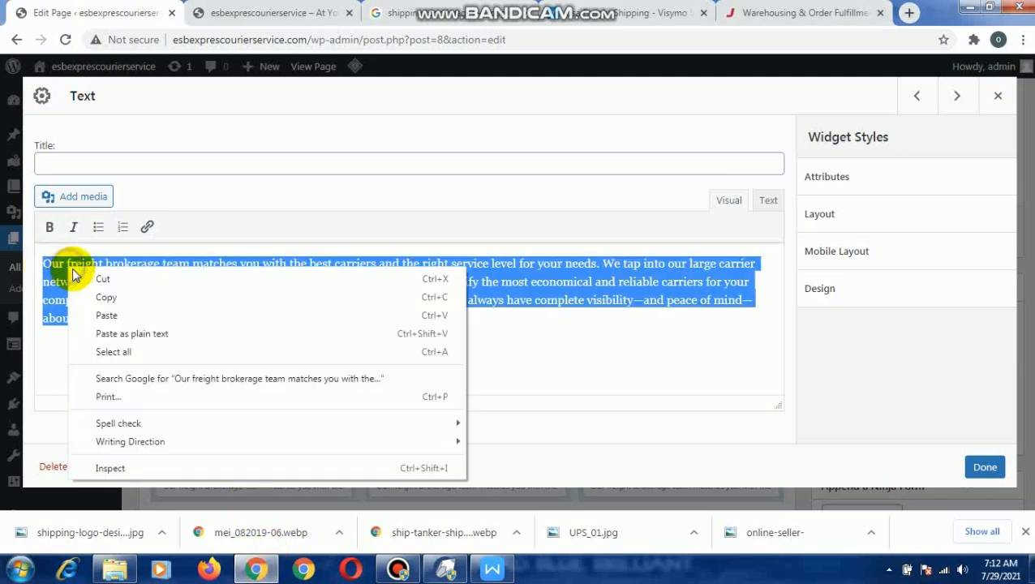
{"action": "left_click", "coordinate": [144, 315]}
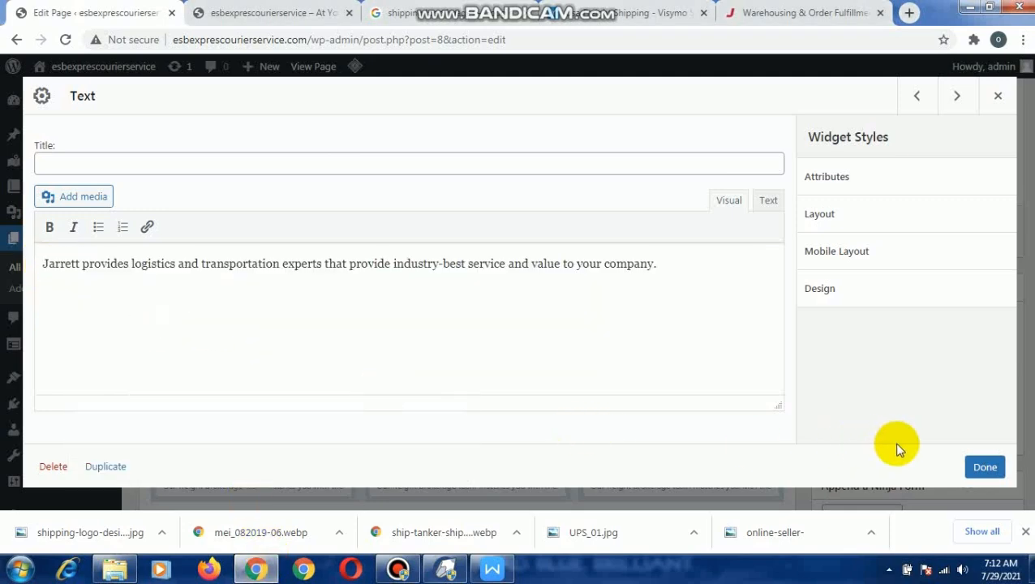
{"action": "left_click", "coordinate": [985, 467]}
- Open the Text widget in the second image row's first column, then copy WPS Writer's "Across many different industries" paragraph
{"action": "scroll", "coordinate": [350, 384], "scroll_direction": "down", "scroll_amount": 1}
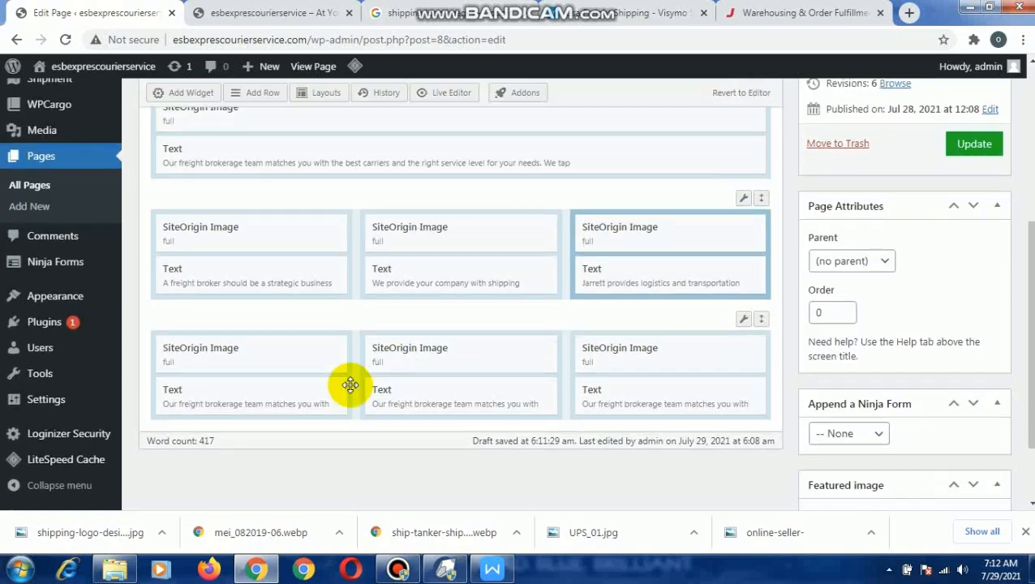
{"action": "scroll", "coordinate": [350, 384], "scroll_direction": "down", "scroll_amount": 1}
{"action": "left_click", "coordinate": [257, 321]}
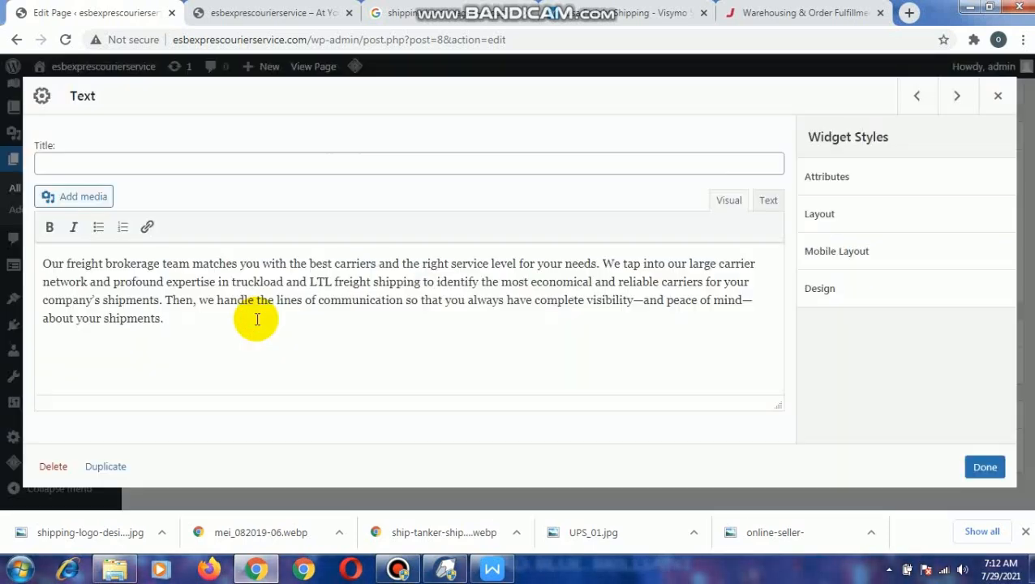
{"action": "left_click", "coordinate": [491, 569]}
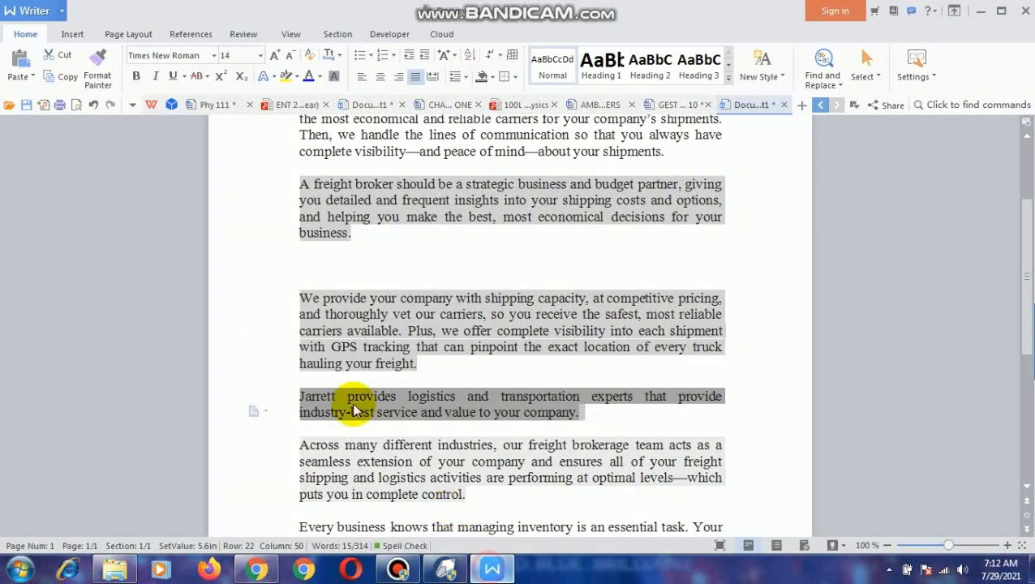
{"action": "left_click_drag", "start_coordinate": [298, 445], "coordinate": [463, 494]}
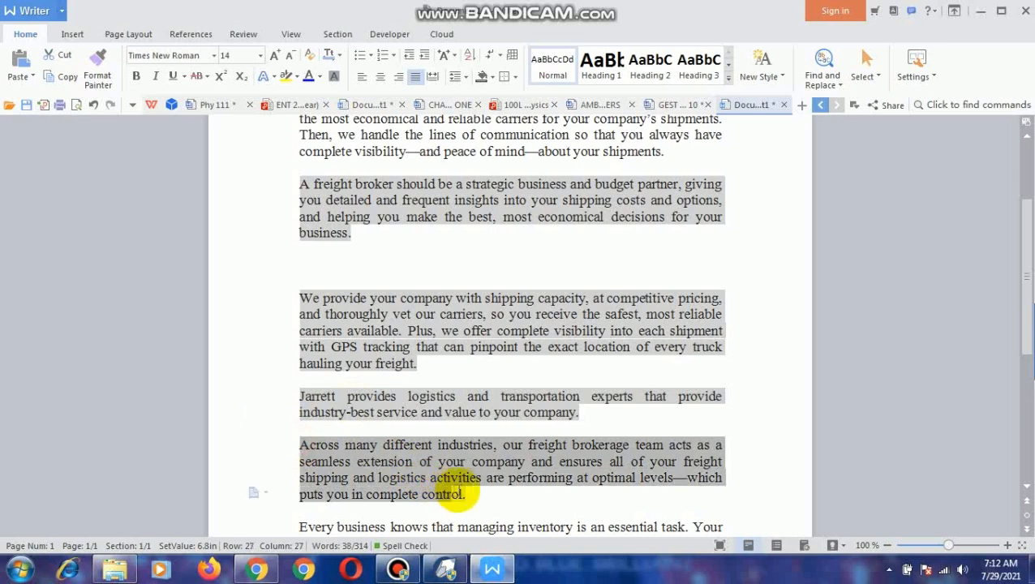
{"action": "right_click", "coordinate": [393, 467]}
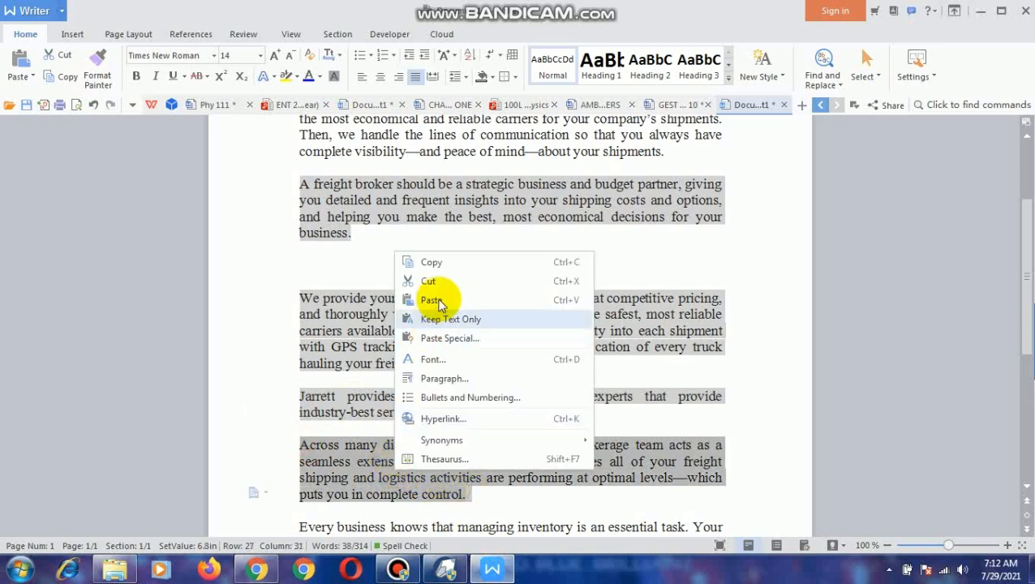
{"action": "left_click", "coordinate": [450, 263]}
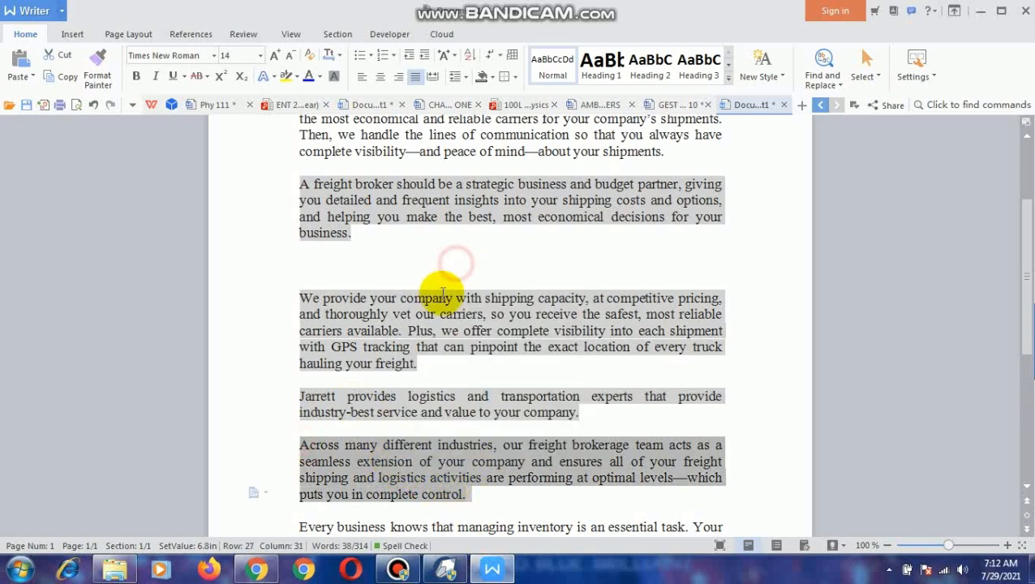
- Back in the page editor, replace the first column's Text widget content with the copied "Across many different industries" paragraph and close it
{"action": "left_click", "coordinate": [255, 568]}
{"action": "left_click_drag", "start_coordinate": [187, 328], "coordinate": [47, 255]}
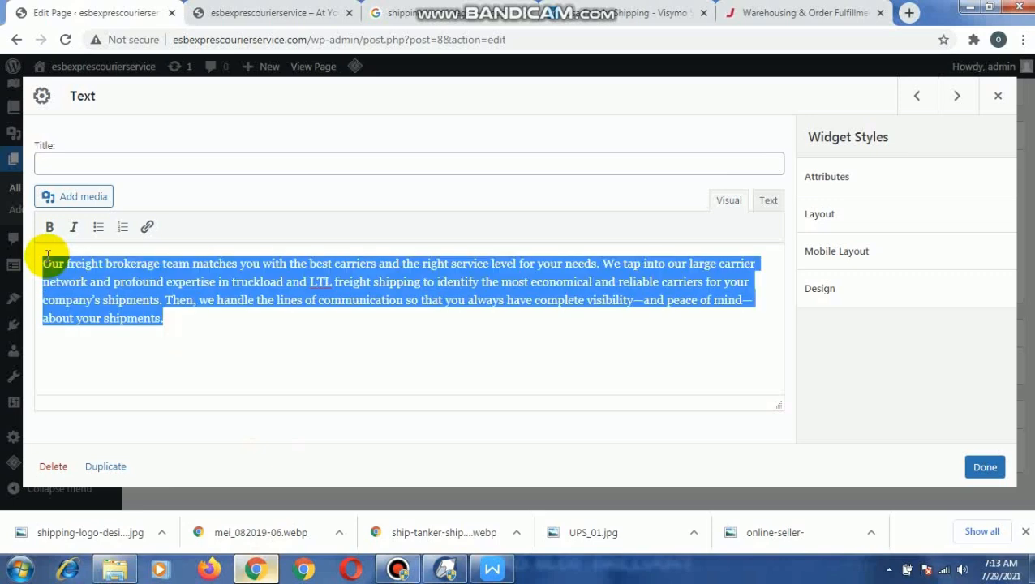
{"action": "right_click", "coordinate": [68, 275]}
{"action": "left_click", "coordinate": [145, 322]}
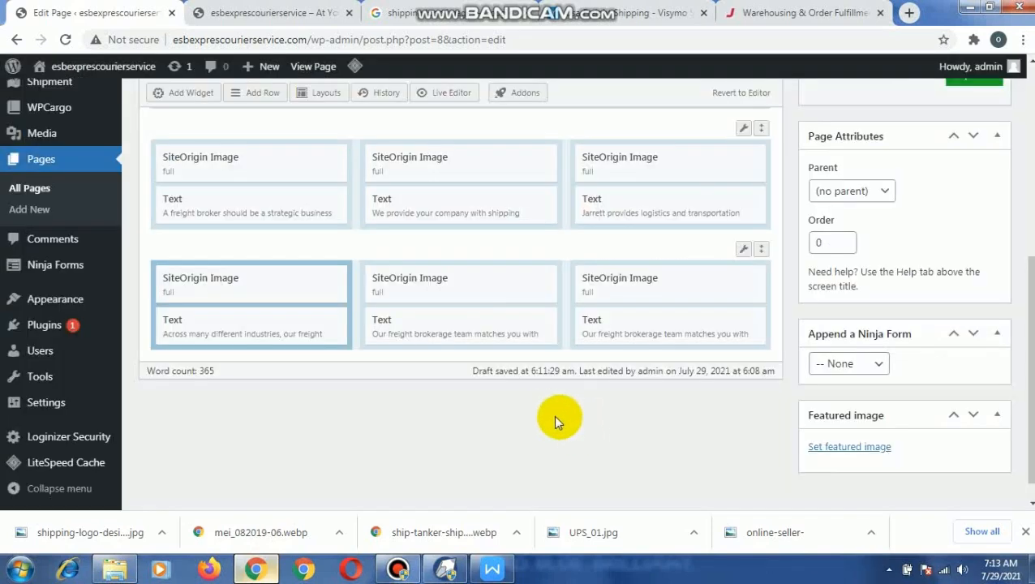
- Open the Text widget in the second image row's middle column, then copy the "Every business knows that managing inventory" paragraph in WPS Writer
{"action": "mouse_move", "coordinate": [425, 322]}
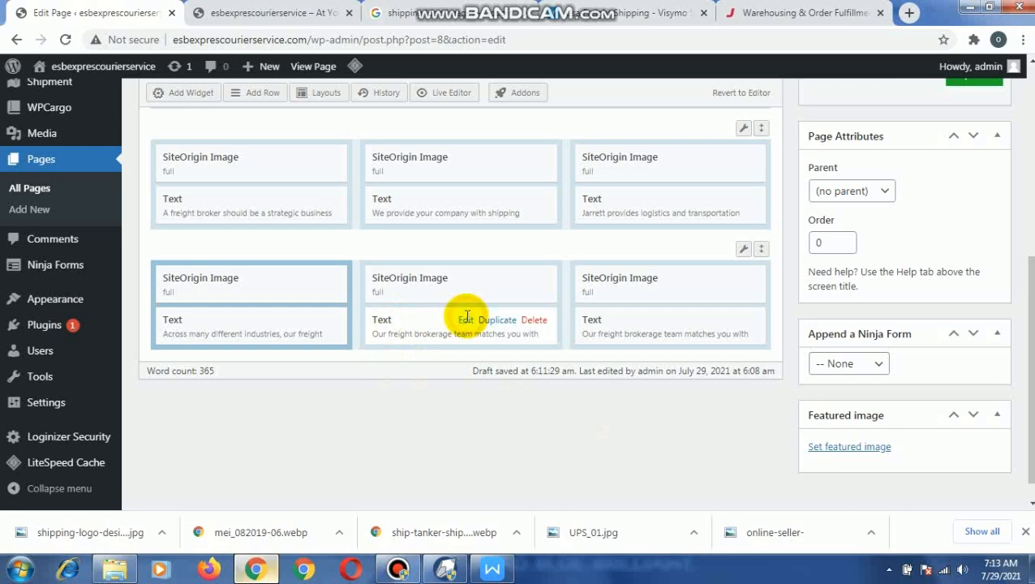
{"action": "left_click", "coordinate": [466, 320]}
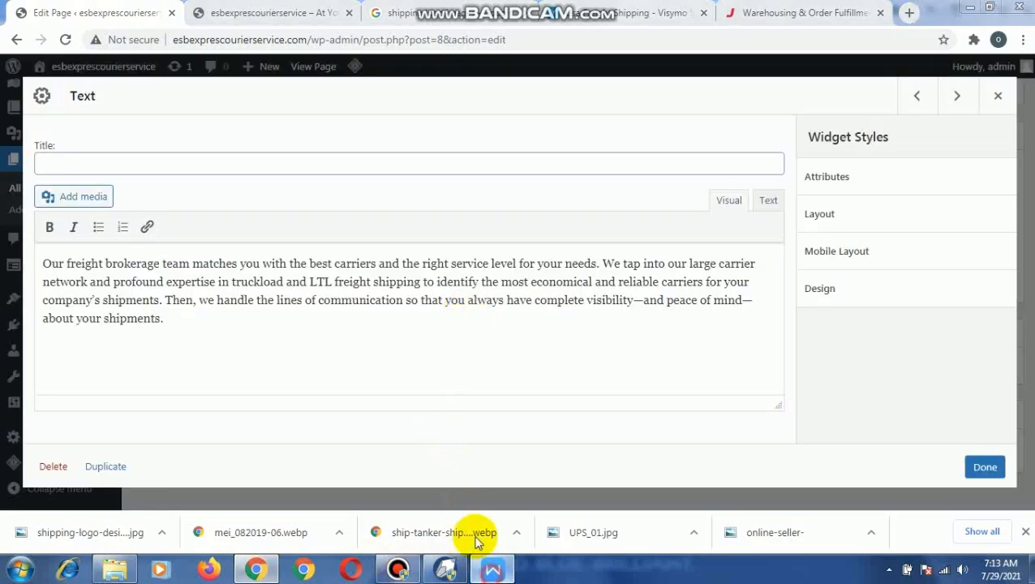
{"action": "left_click", "coordinate": [493, 570]}
{"action": "scroll", "coordinate": [370, 409], "scroll_direction": "down", "scroll_amount": 4}
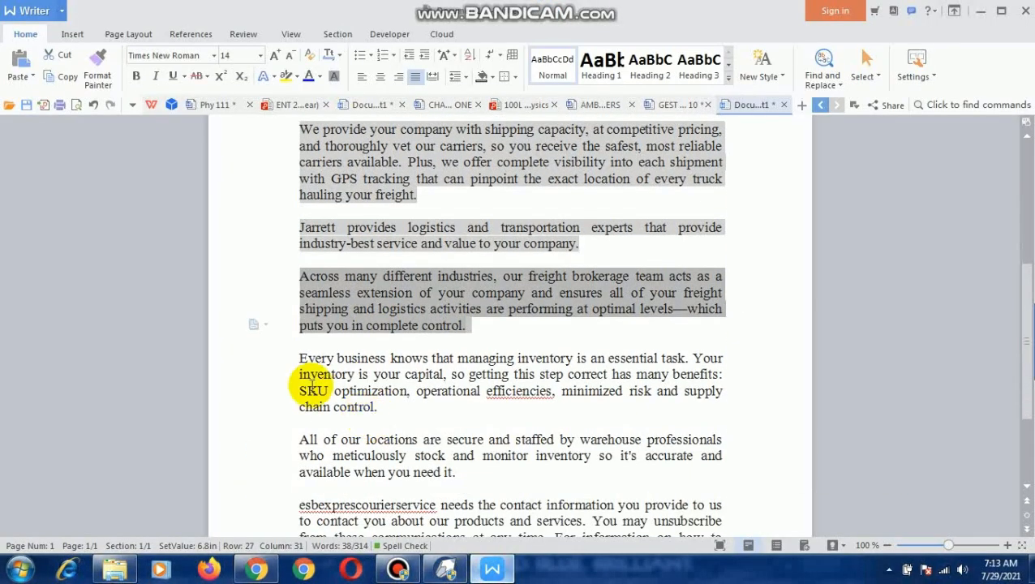
{"action": "left_click_drag", "start_coordinate": [299, 357], "coordinate": [383, 406]}
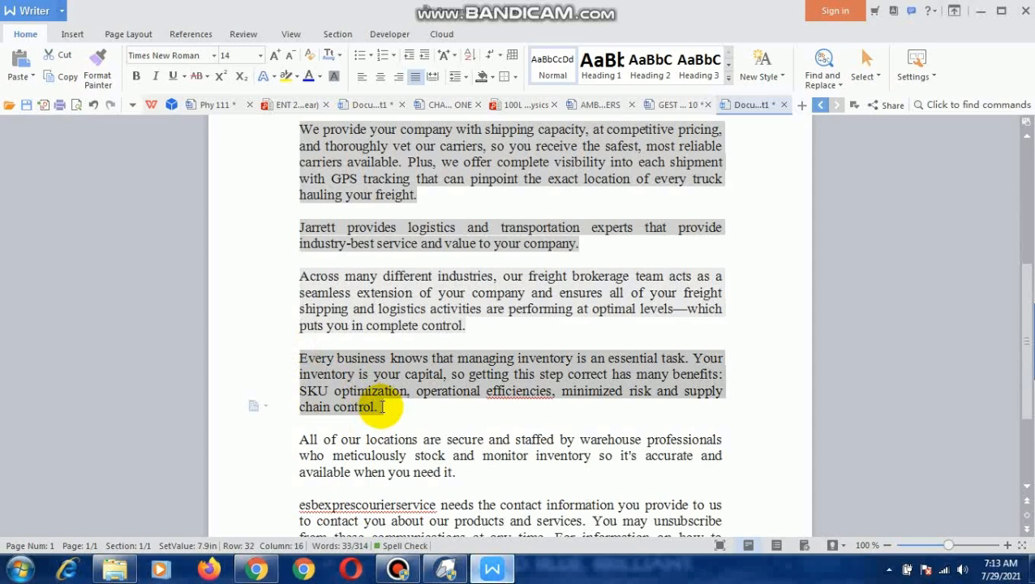
{"action": "right_click", "coordinate": [335, 379]}
{"action": "left_click", "coordinate": [415, 174]}
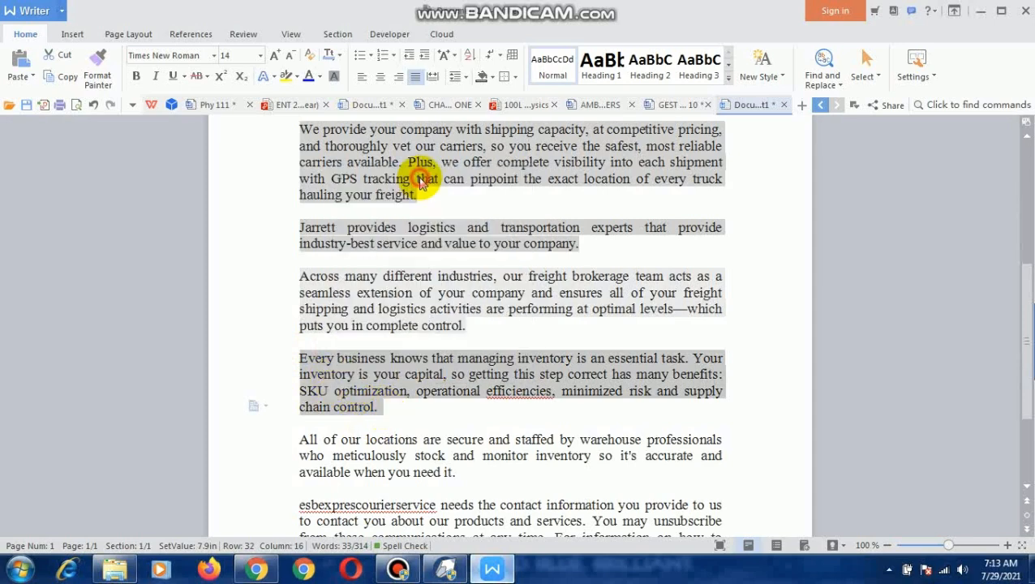
- Return to the page editor and replace the middle column's Text widget content with the copied "Every business knows" paragraph, then close it
{"action": "left_click", "coordinate": [255, 570]}
{"action": "left_click_drag", "start_coordinate": [169, 322], "coordinate": [42, 263]}
{"action": "right_click", "coordinate": [51, 264]}
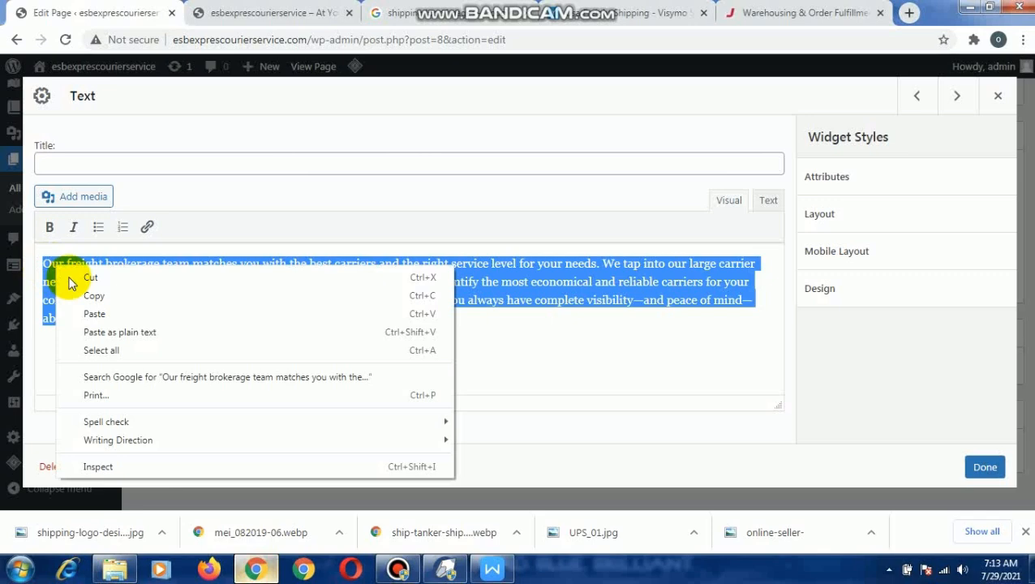
{"action": "left_click", "coordinate": [105, 315]}
{"action": "left_click", "coordinate": [985, 466]}
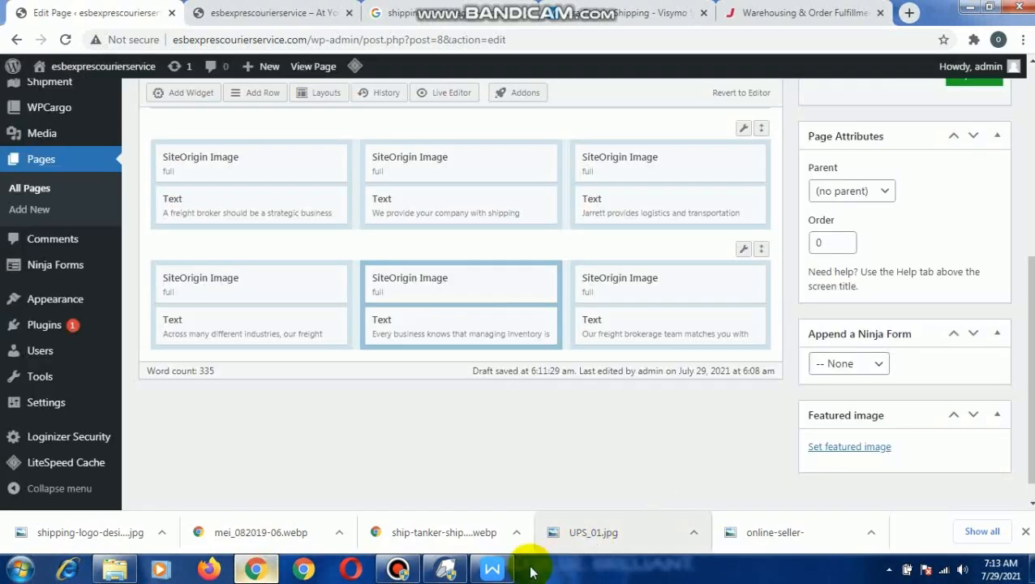
- Switch to WPS Writer and copy the "All of our locations are secure" paragraph
{"action": "left_click", "coordinate": [493, 569]}
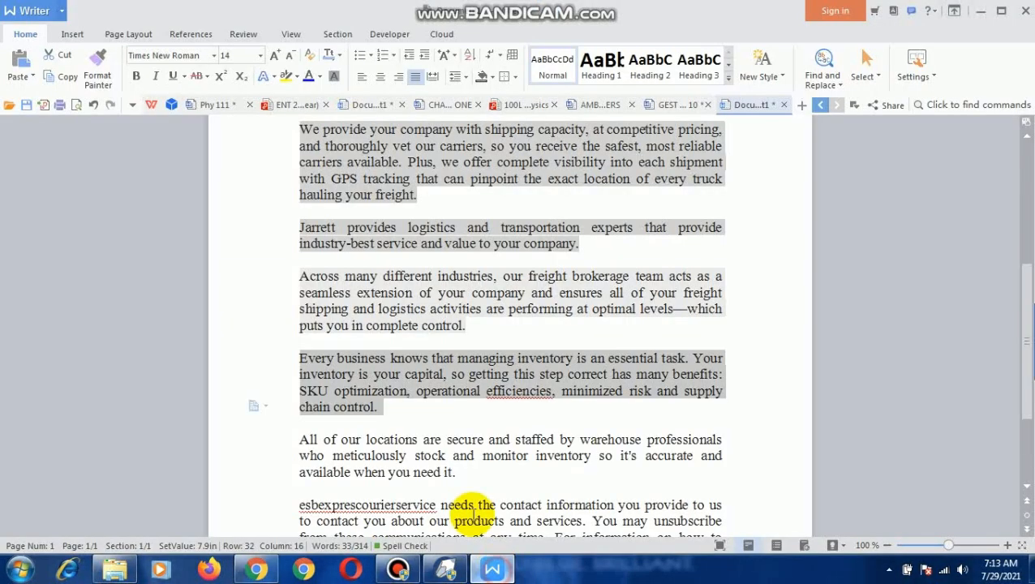
{"action": "left_click_drag", "start_coordinate": [296, 439], "coordinate": [456, 473]}
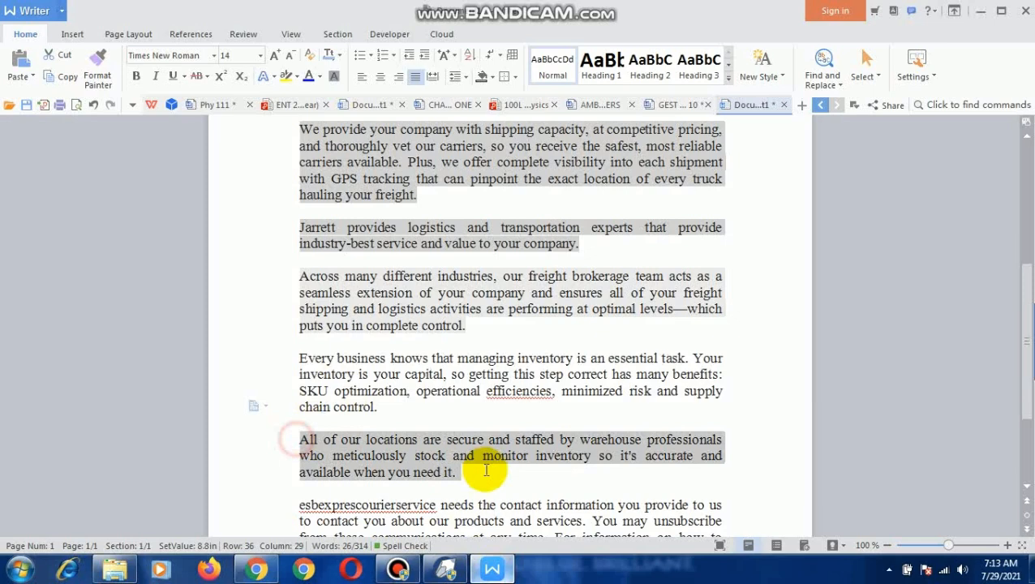
{"action": "right_click", "coordinate": [388, 446]}
{"action": "left_click", "coordinate": [451, 241]}
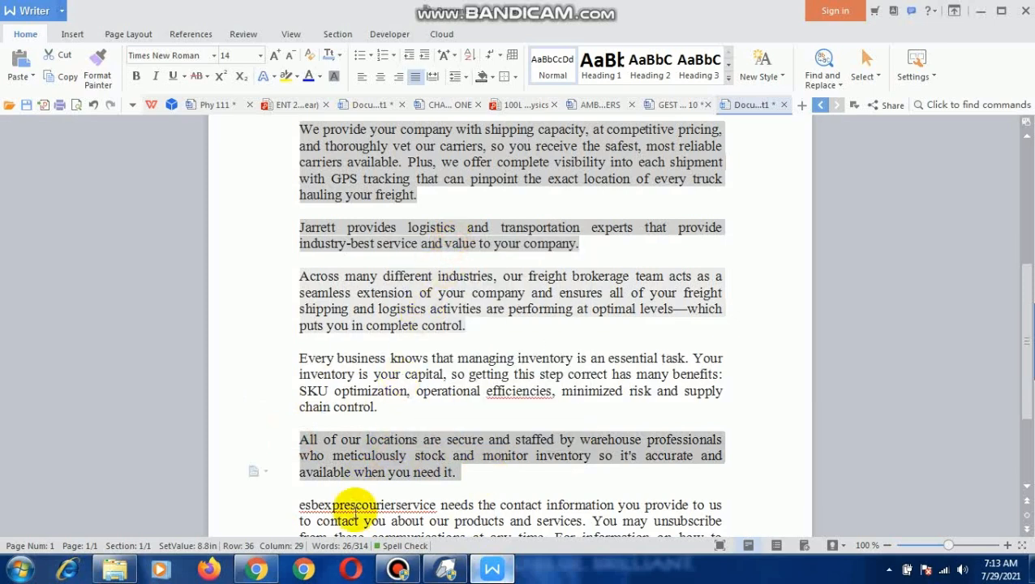
- In the page editor, replace the second image row's third-column Text widget content with the copied "All of our locations" paragraph and close it
{"action": "left_click", "coordinate": [256, 568]}
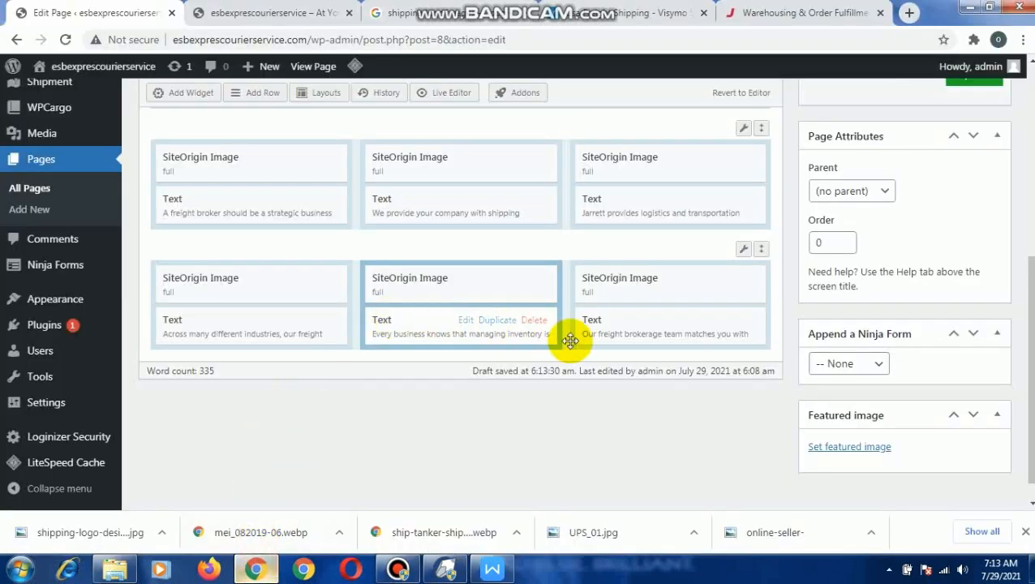
{"action": "left_click", "coordinate": [674, 320]}
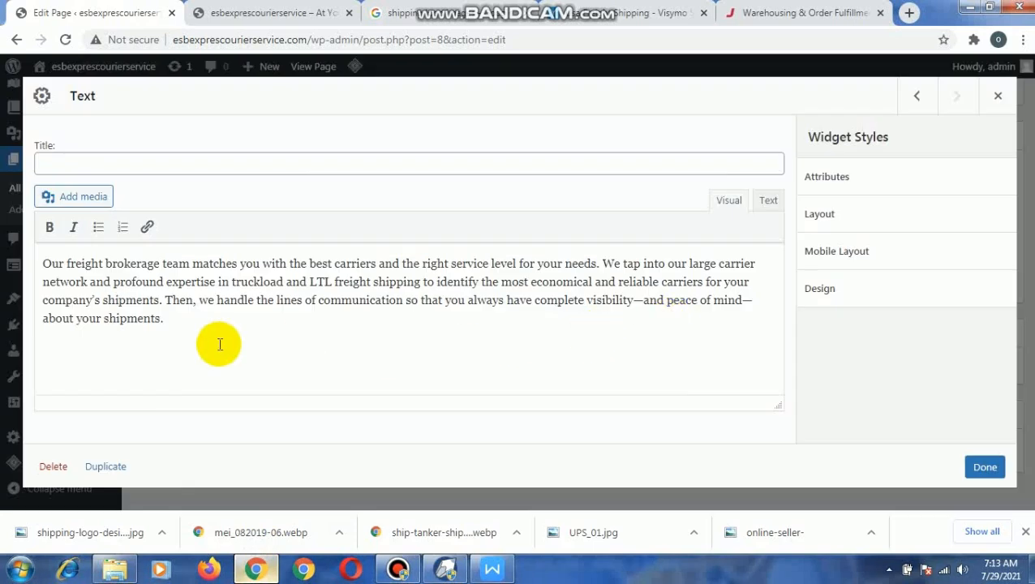
{"action": "left_click_drag", "start_coordinate": [166, 319], "coordinate": [41, 254]}
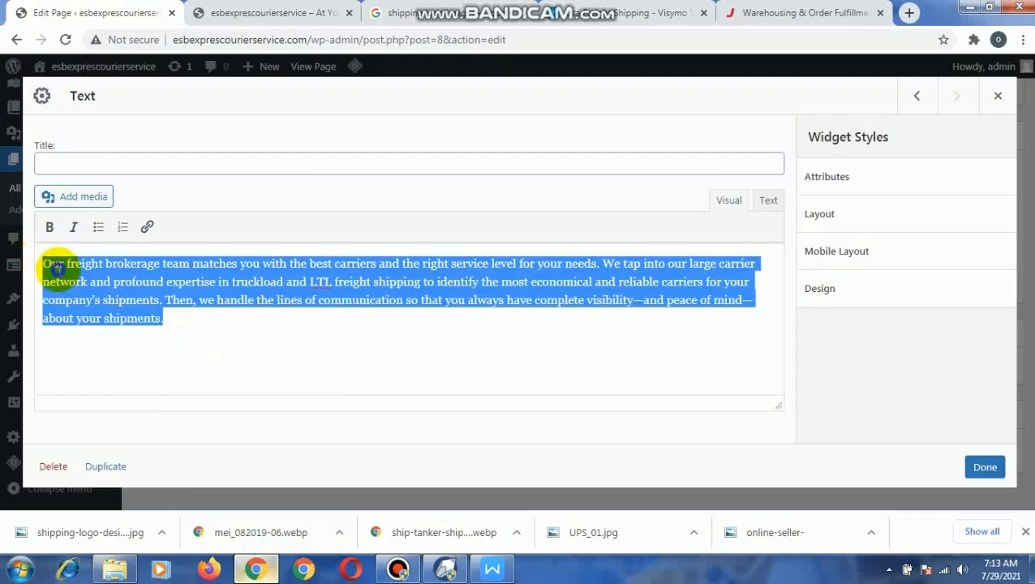
{"action": "right_click", "coordinate": [65, 270]}
{"action": "left_click", "coordinate": [138, 316]}
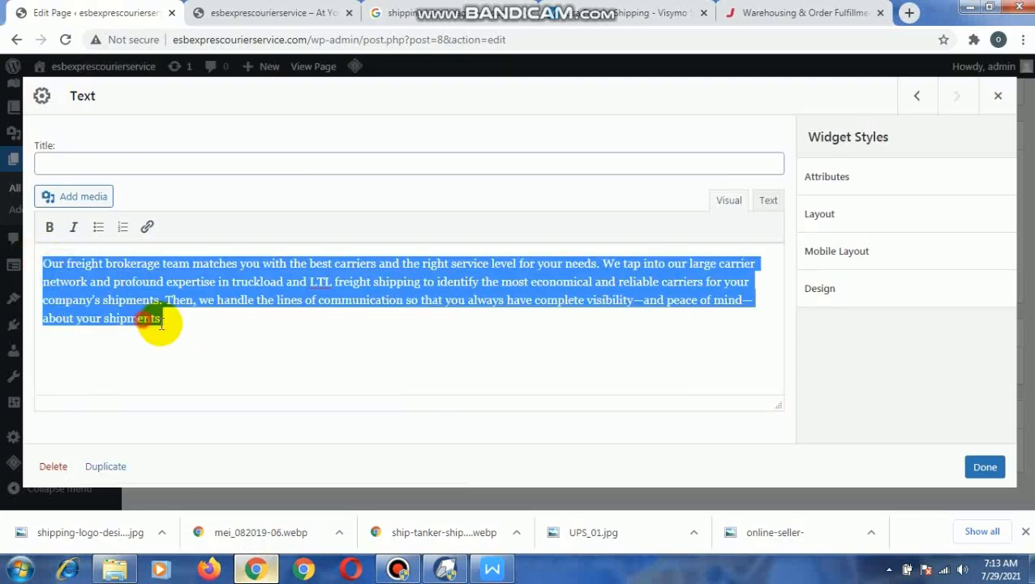
{"action": "left_click", "coordinate": [984, 467]}
- Check the remaining text at the end of the WPS Writer document, then return to the page editor and update the Home page
{"action": "left_click", "coordinate": [507, 571]}
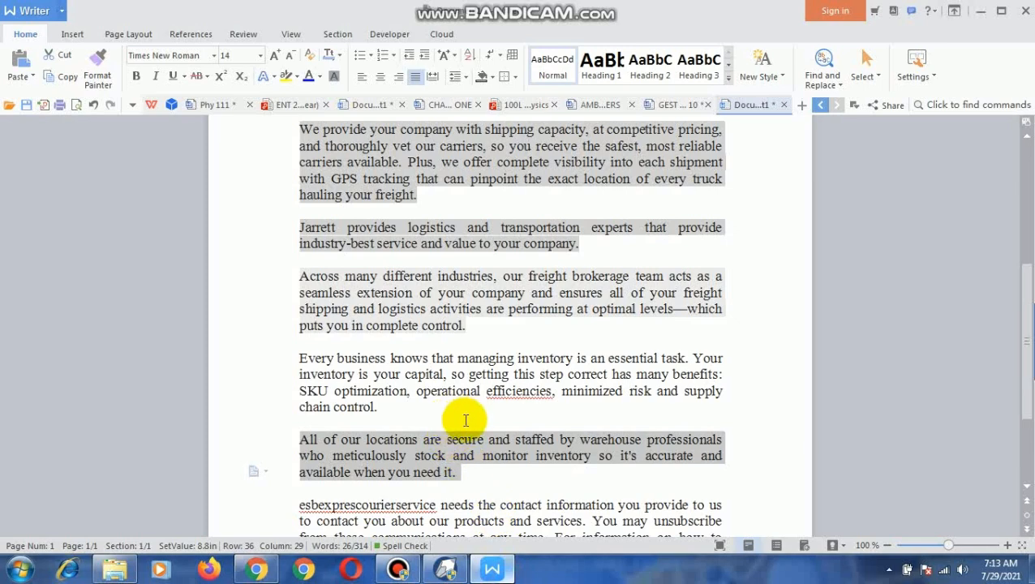
{"action": "scroll", "coordinate": [463, 420], "scroll_direction": "down", "scroll_amount": 4}
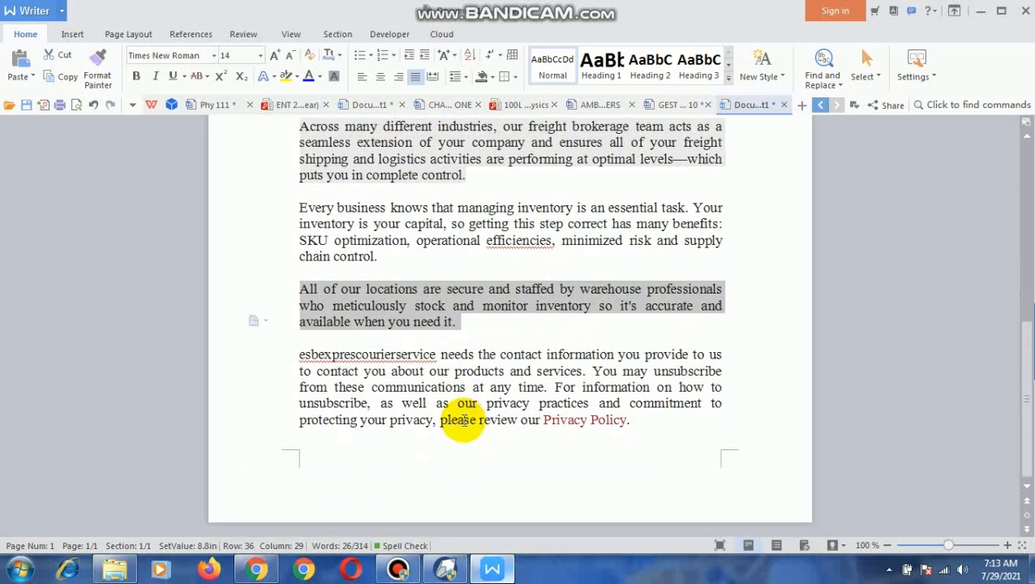
{"action": "left_click", "coordinate": [256, 570]}
{"action": "scroll", "coordinate": [735, 311], "scroll_direction": "up", "scroll_amount": 2}
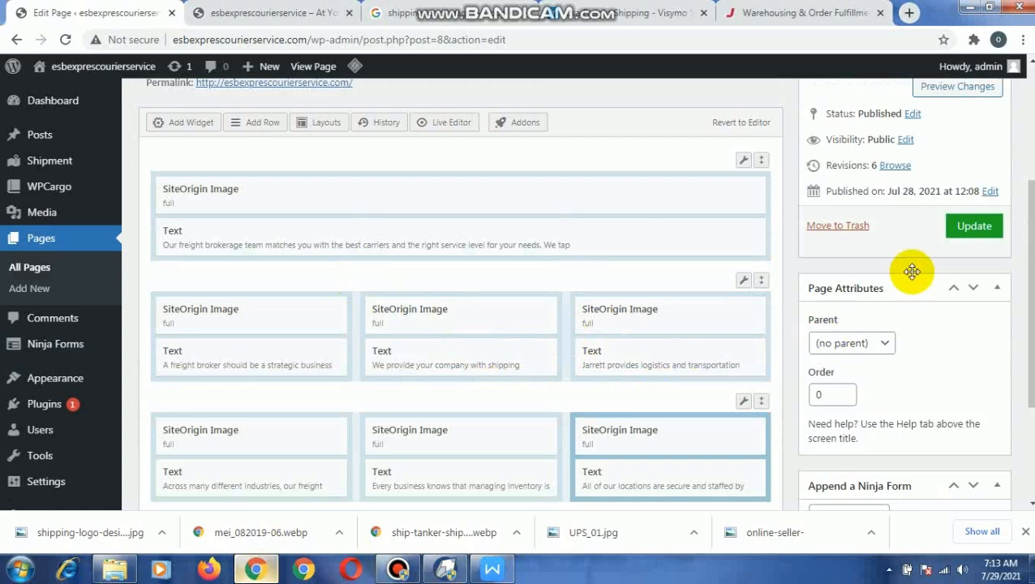
{"action": "left_click", "coordinate": [967, 227]}
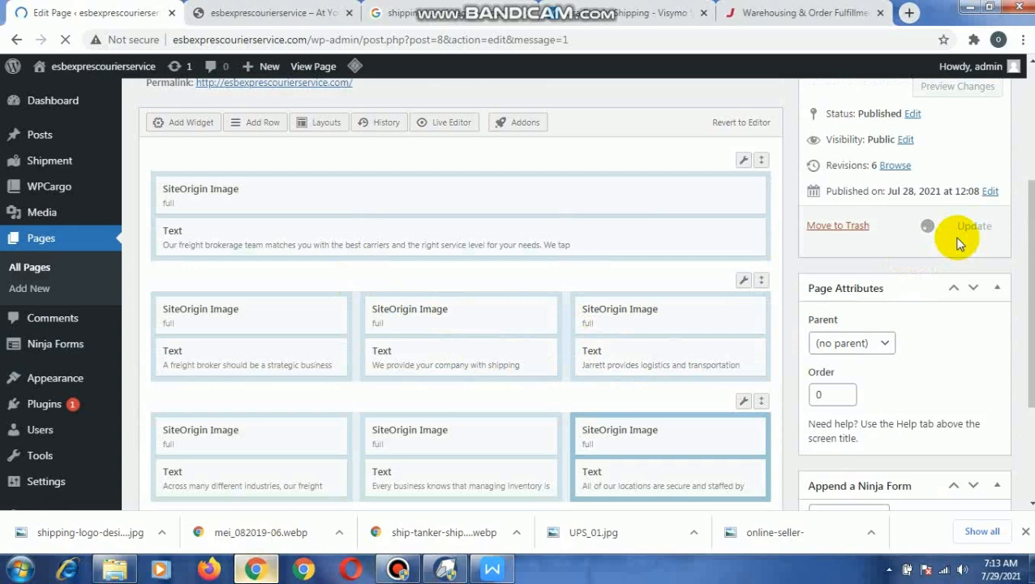
{"action": "scroll", "coordinate": [957, 244], "scroll_direction": "down", "scroll_amount": 2}
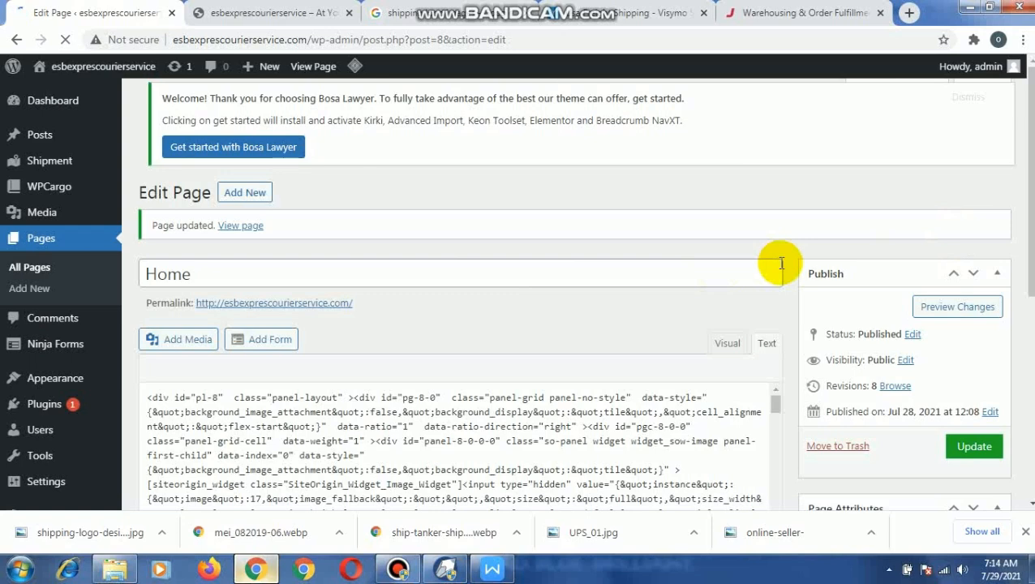
- Switch to the live courier website and reload its home page to load the updated content
{"action": "scroll", "coordinate": [778, 262], "scroll_direction": "down", "scroll_amount": 2}
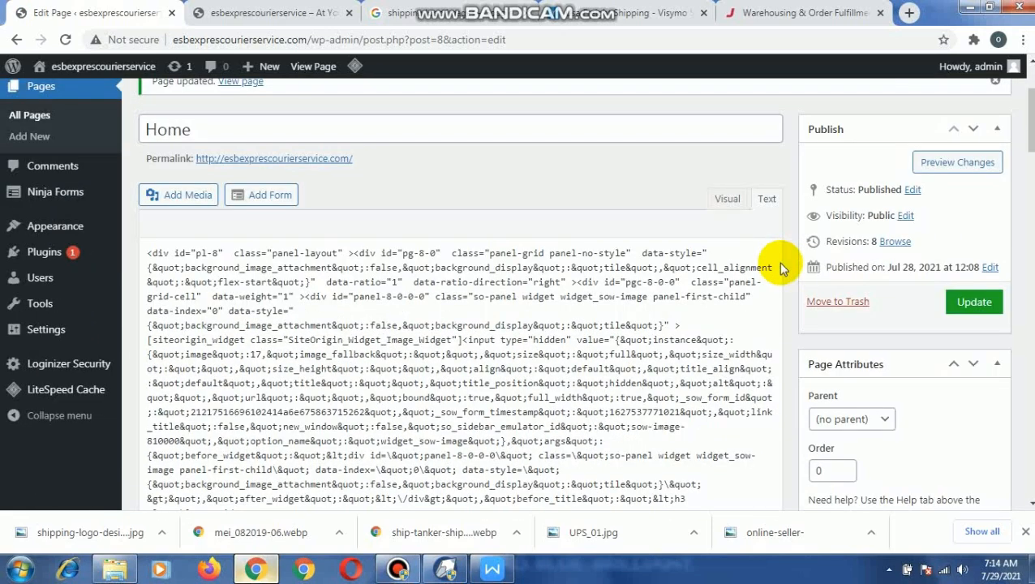
{"action": "left_click", "coordinate": [247, 18]}
{"action": "scroll", "coordinate": [422, 211], "scroll_direction": "down", "scroll_amount": 4}
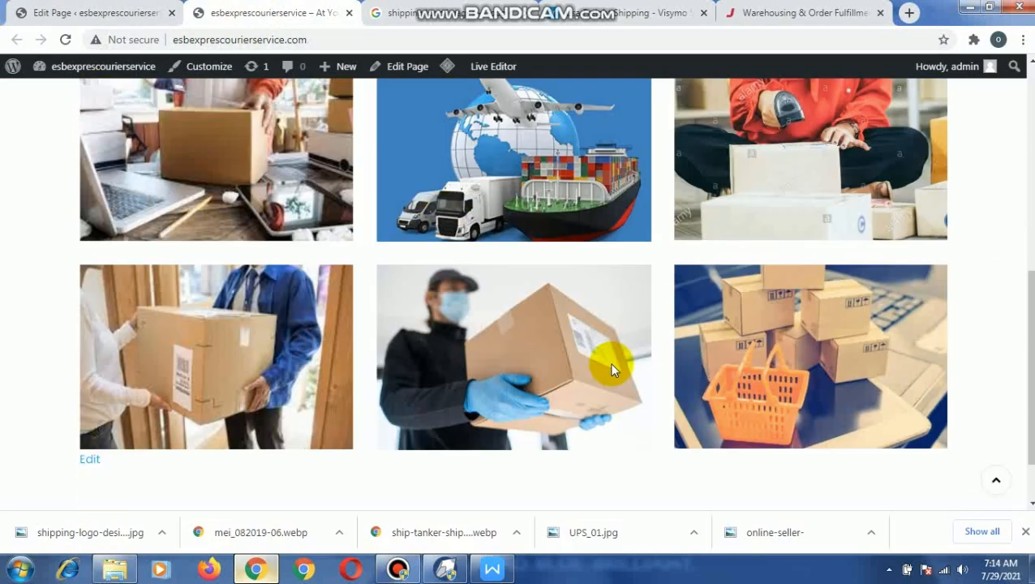
{"action": "scroll", "coordinate": [466, 168], "scroll_direction": "up", "scroll_amount": 2}
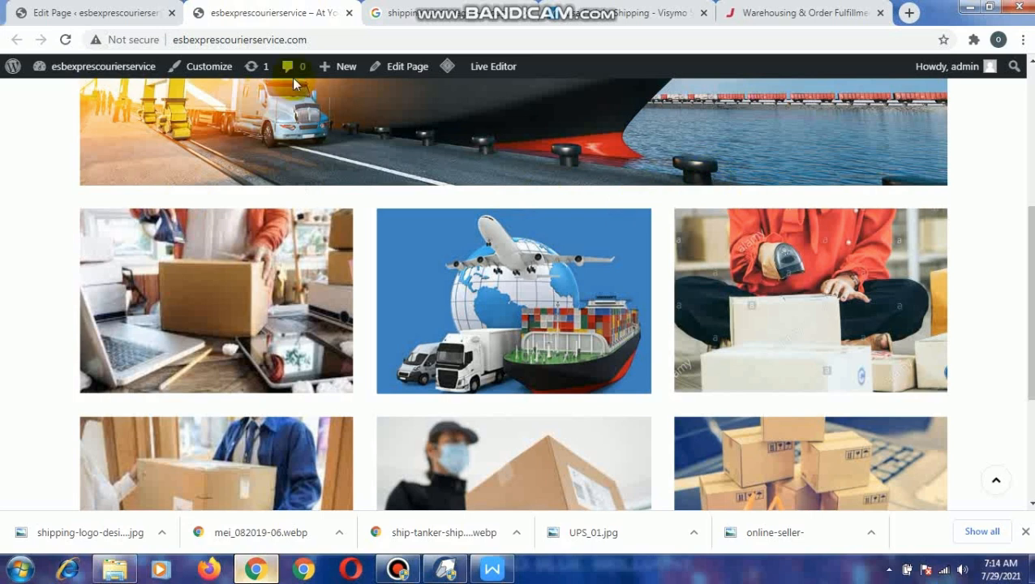
{"action": "left_click", "coordinate": [65, 39]}
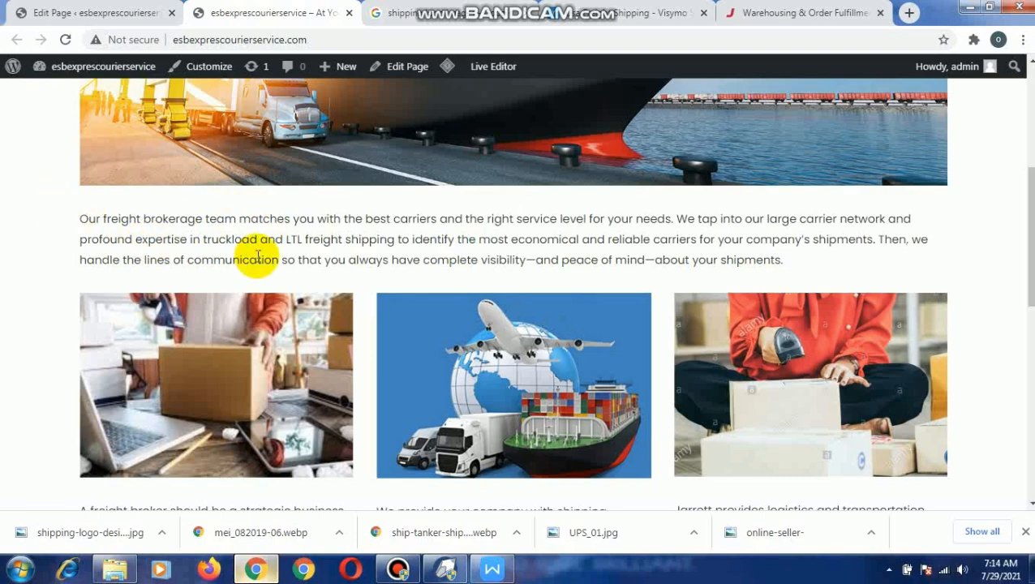
- Review the banner, the introductory text and both three-column image rows with their paragraphs on the published home page
{"action": "scroll", "coordinate": [248, 254], "scroll_direction": "down", "scroll_amount": 2}
{"action": "scroll", "coordinate": [598, 396], "scroll_direction": "down", "scroll_amount": 6}
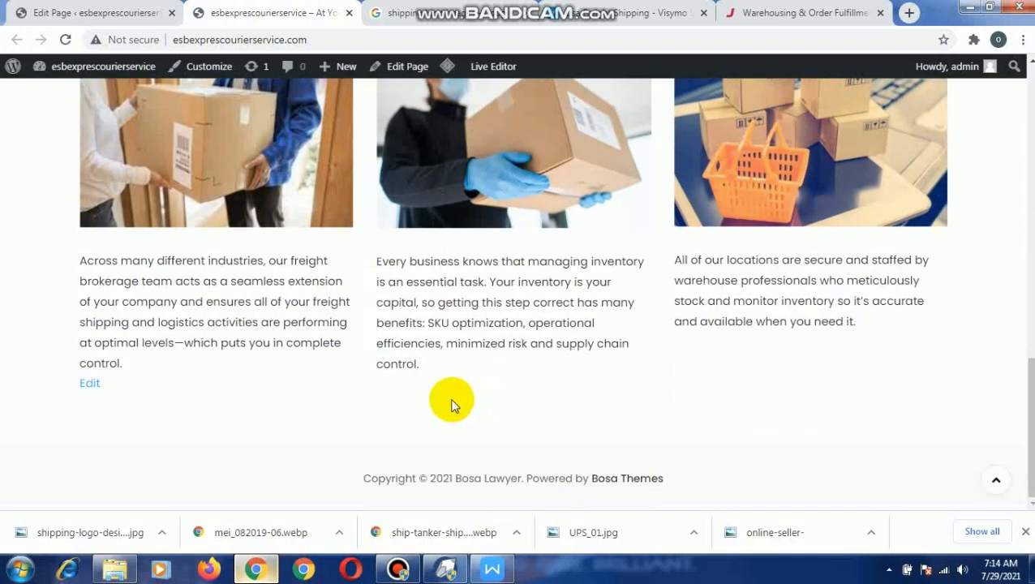
{"action": "scroll", "coordinate": [452, 406], "scroll_direction": "up", "scroll_amount": 9}
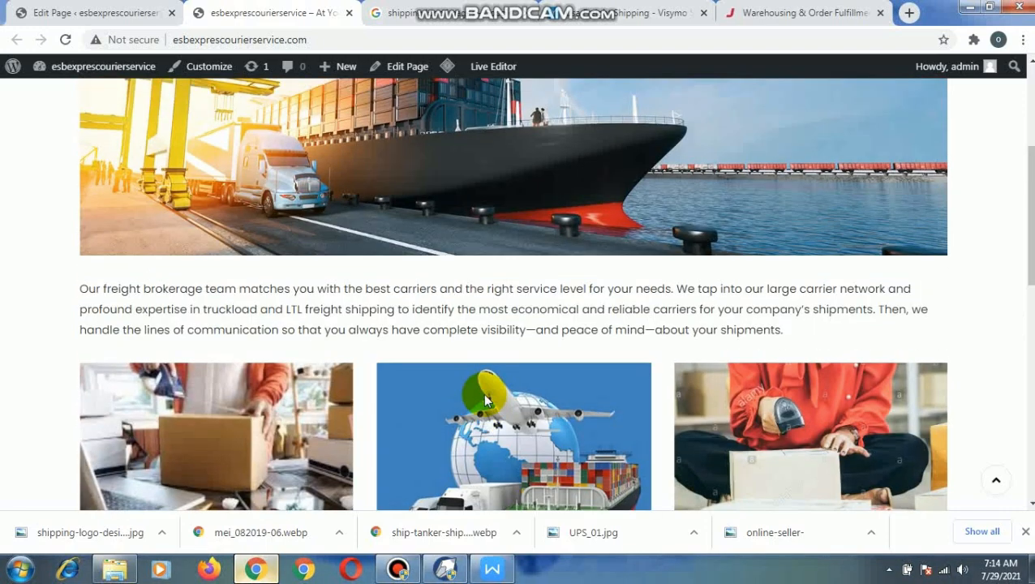
{"action": "scroll", "coordinate": [485, 399], "scroll_direction": "up", "scroll_amount": 3}
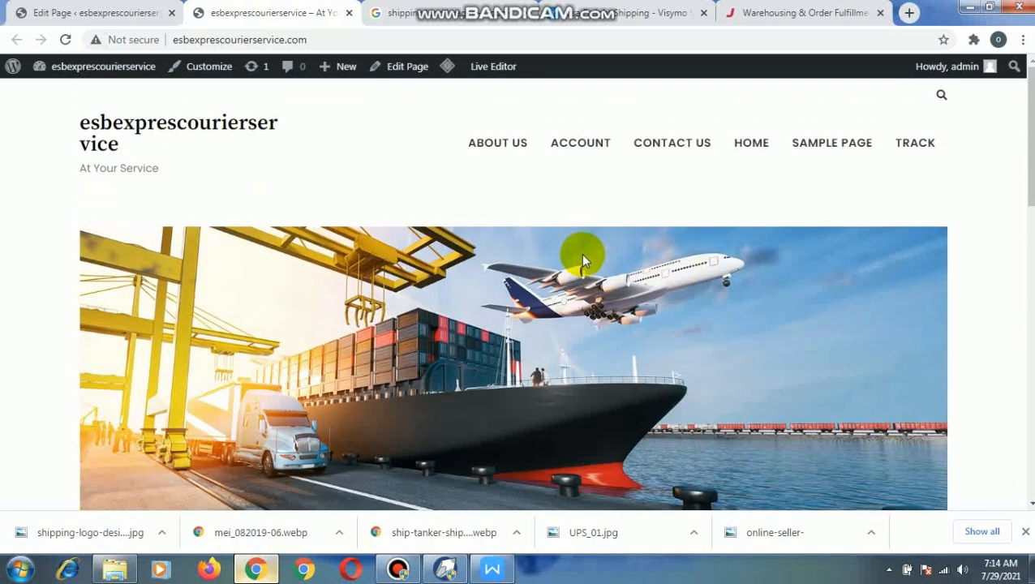
{"action": "scroll", "coordinate": [581, 253], "scroll_direction": "down", "scroll_amount": 5}
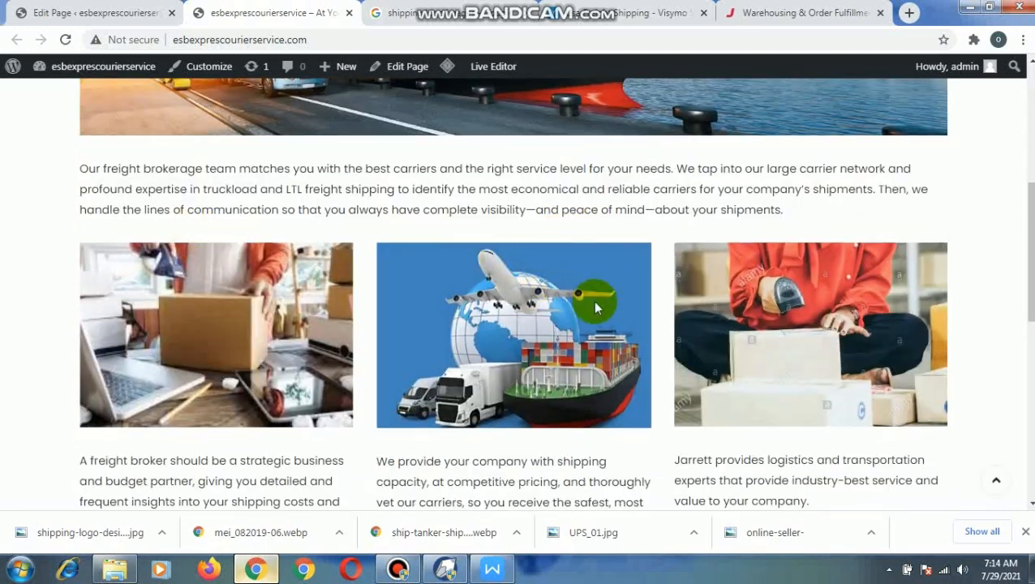
{"action": "scroll", "coordinate": [596, 306], "scroll_direction": "down", "scroll_amount": 6}
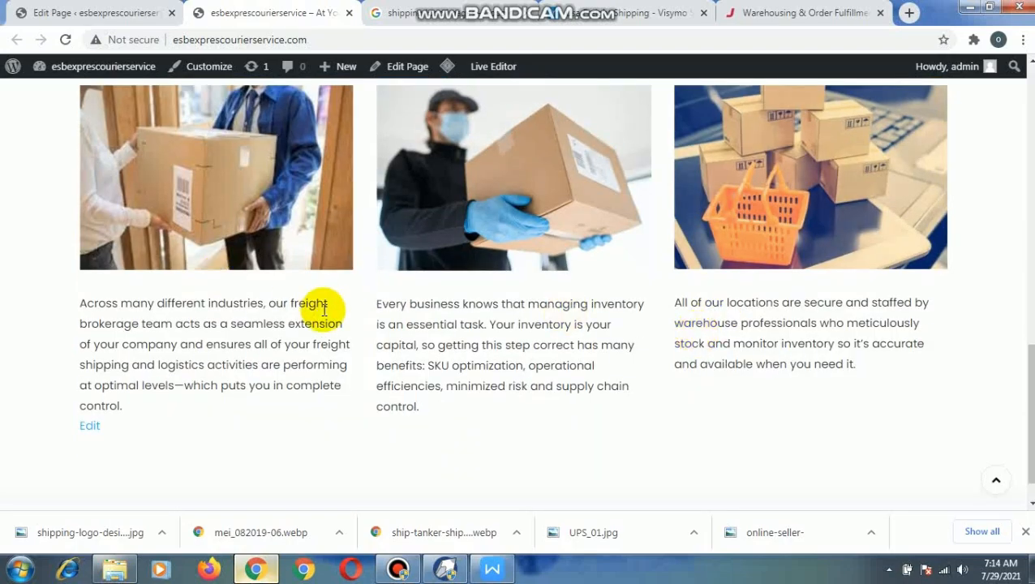
{"action": "scroll", "coordinate": [763, 370], "scroll_direction": "down", "scroll_amount": 1}
{"action": "scroll", "coordinate": [538, 324], "scroll_direction": "up", "scroll_amount": 7}
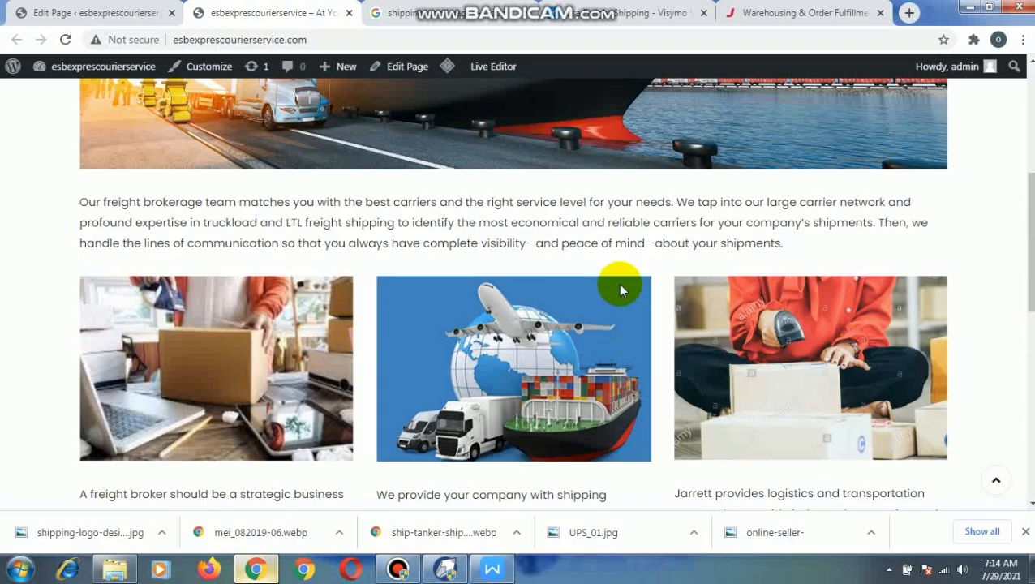
{"action": "scroll", "coordinate": [577, 243], "scroll_direction": "up", "scroll_amount": 3}
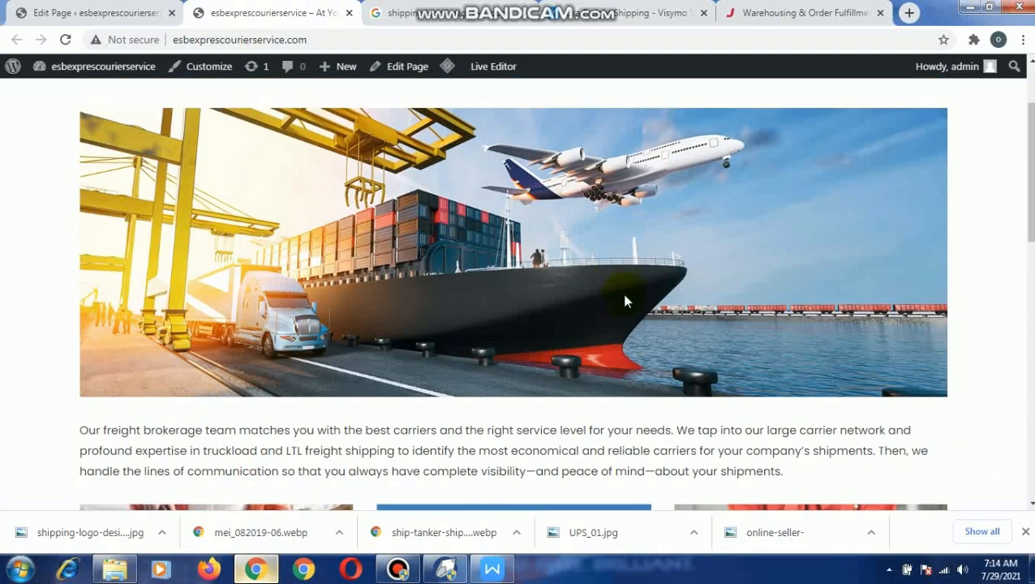
{"action": "scroll", "coordinate": [547, 319], "scroll_direction": "down", "scroll_amount": 8}
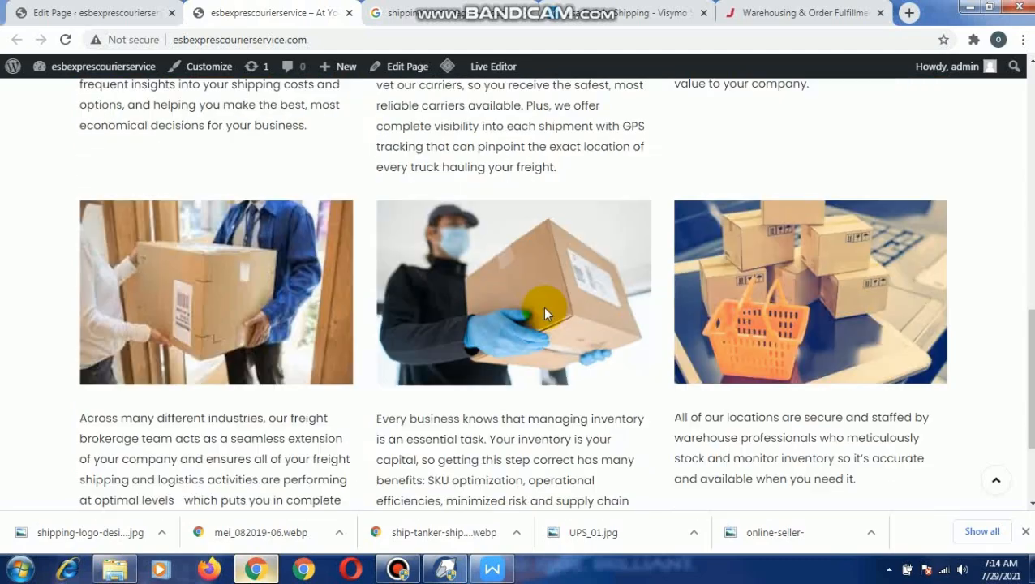
{"action": "scroll", "coordinate": [534, 313], "scroll_direction": "down", "scroll_amount": 1}
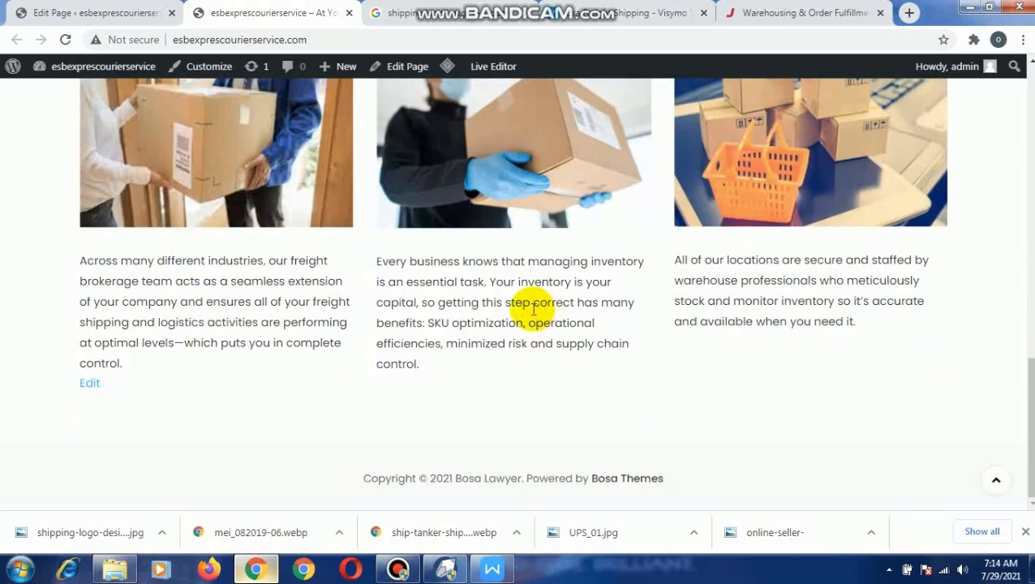
{"action": "scroll", "coordinate": [398, 278], "scroll_direction": "up", "scroll_amount": 8}
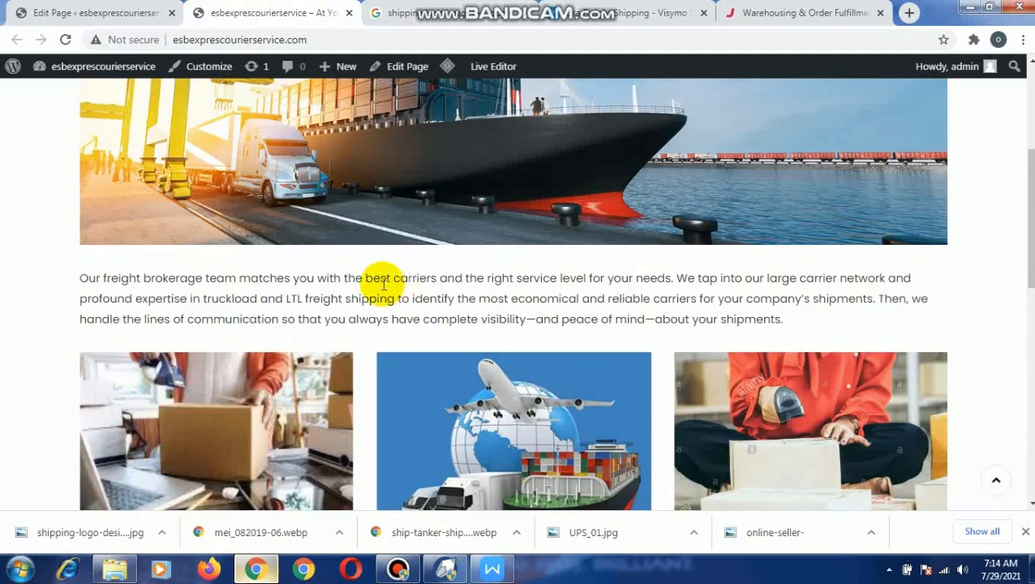
{"action": "scroll", "coordinate": [271, 229], "scroll_direction": "up", "scroll_amount": 2}
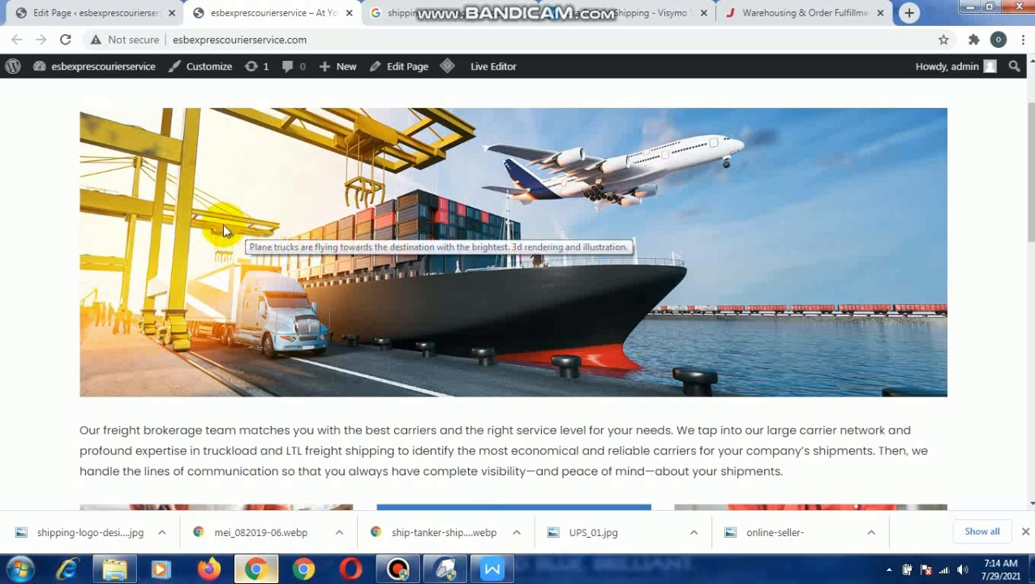
- Compare the image and text widget rows in the Home page editor with the layout of the published home page
{"action": "left_click", "coordinate": [121, 11]}
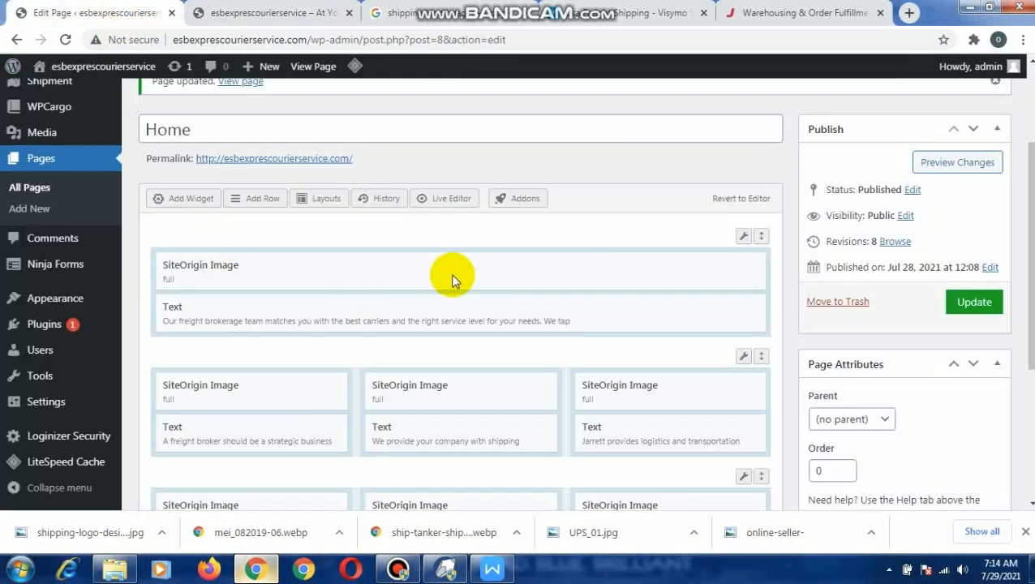
{"action": "scroll", "coordinate": [413, 256], "scroll_direction": "down", "scroll_amount": 3}
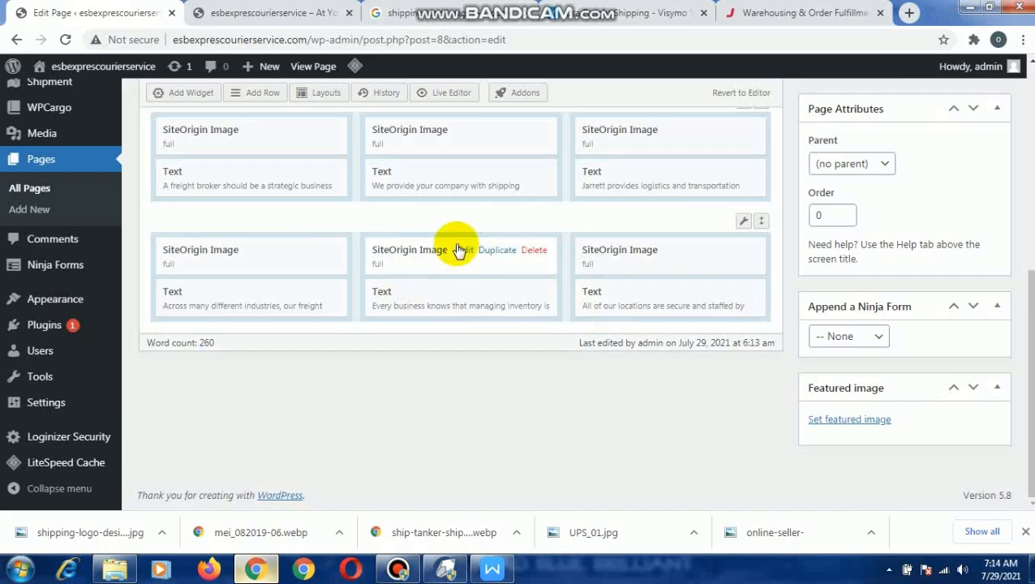
{"action": "scroll", "coordinate": [457, 250], "scroll_direction": "up", "scroll_amount": 3}
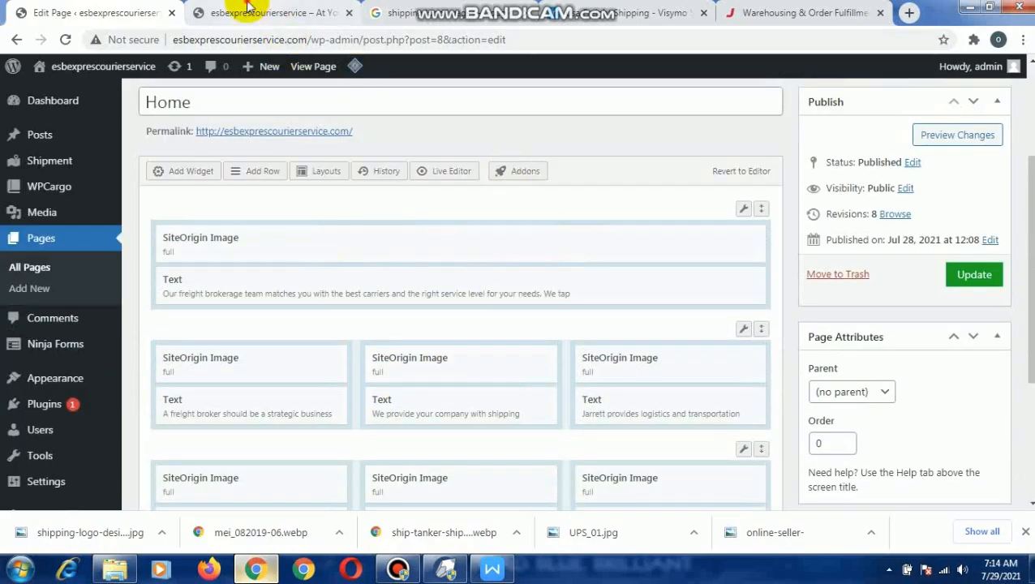
{"action": "left_click", "coordinate": [248, 10]}
{"action": "scroll", "coordinate": [406, 312], "scroll_direction": "down", "scroll_amount": 6}
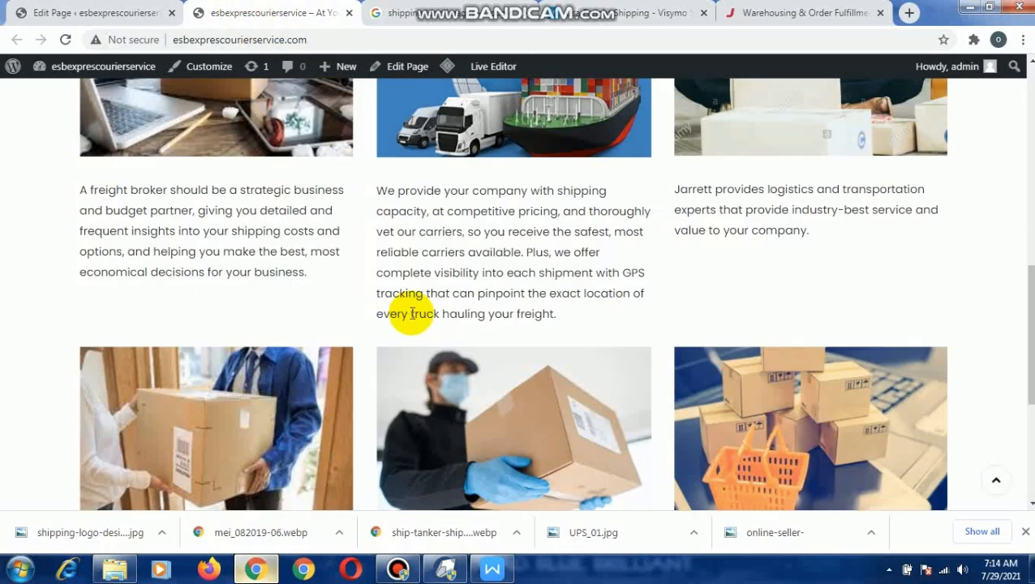
{"action": "scroll", "coordinate": [412, 313], "scroll_direction": "down", "scroll_amount": 3}
{"action": "scroll", "coordinate": [397, 313], "scroll_direction": "up", "scroll_amount": 10}
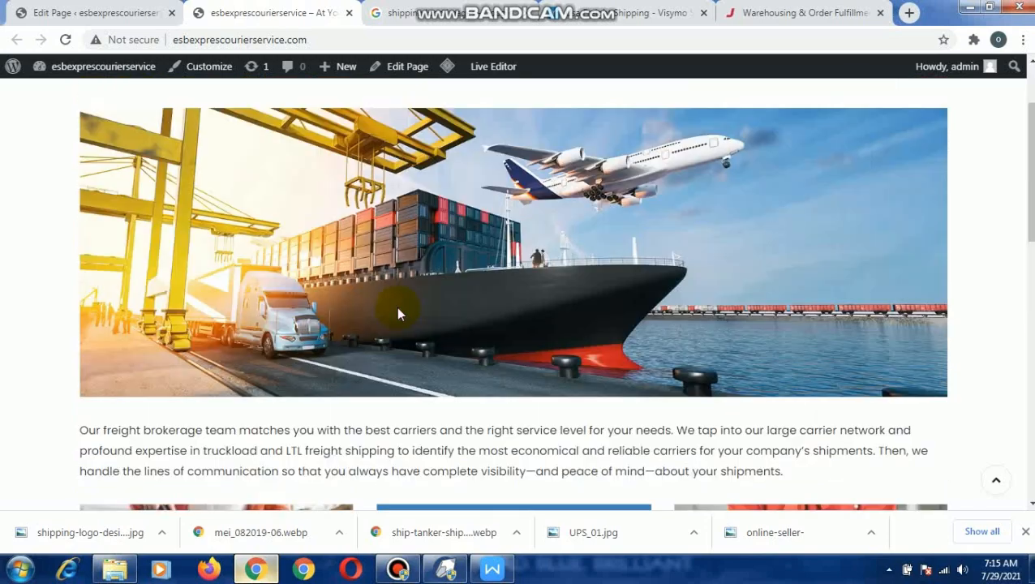
{"action": "scroll", "coordinate": [396, 307], "scroll_direction": "up", "scroll_amount": 2}
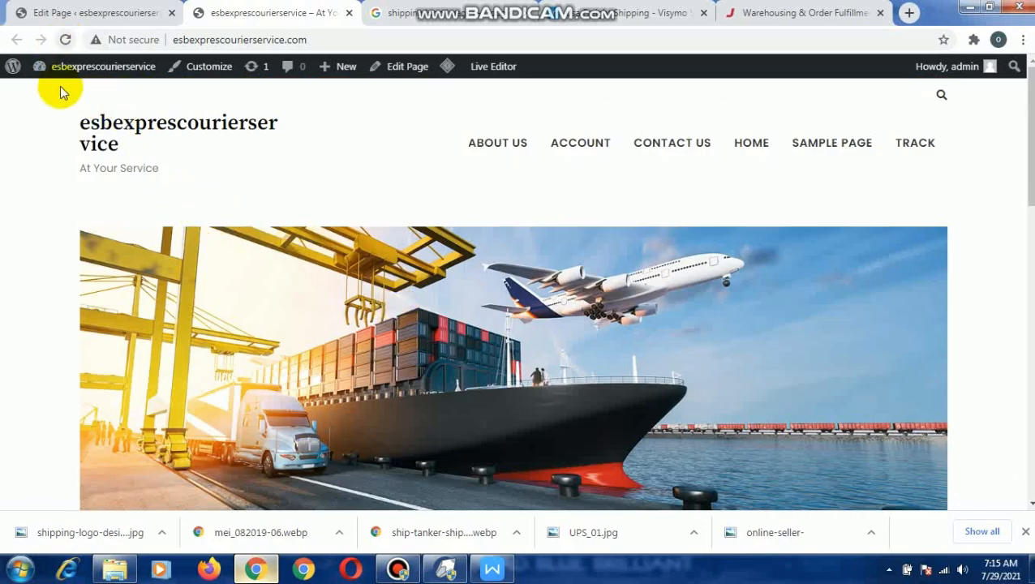